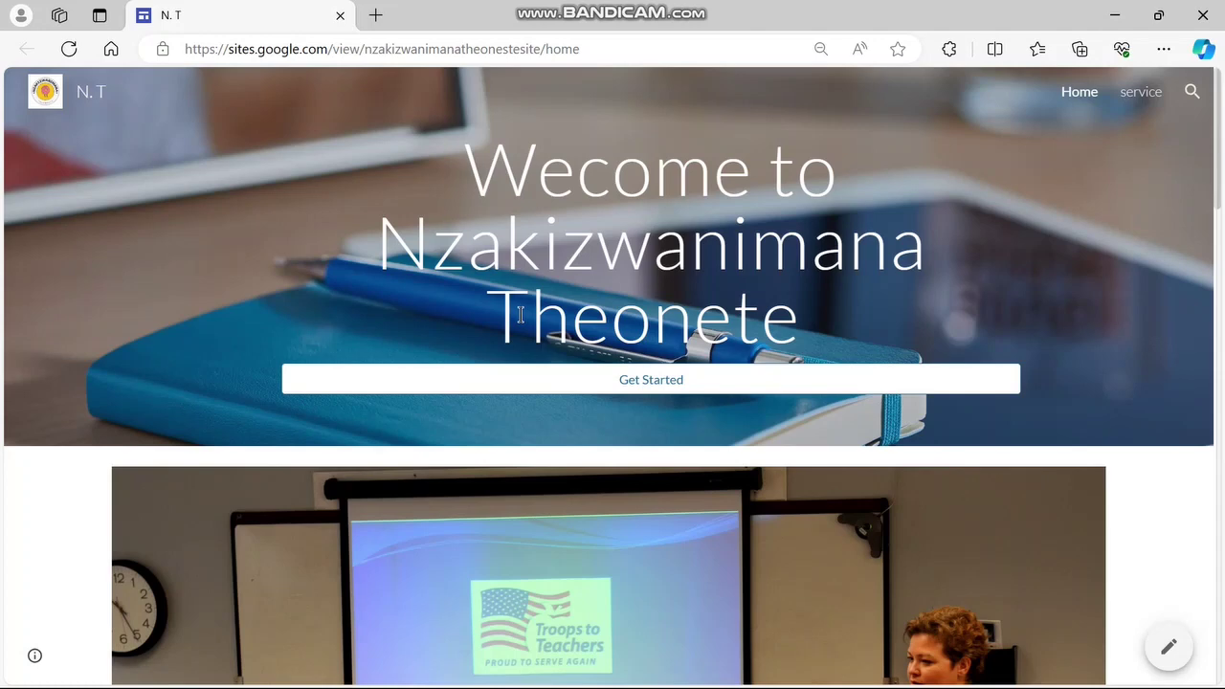
# Open Gmail in a new browser tab and launch Google Drive from the Google apps grid
pyautogui.click(374, 16)
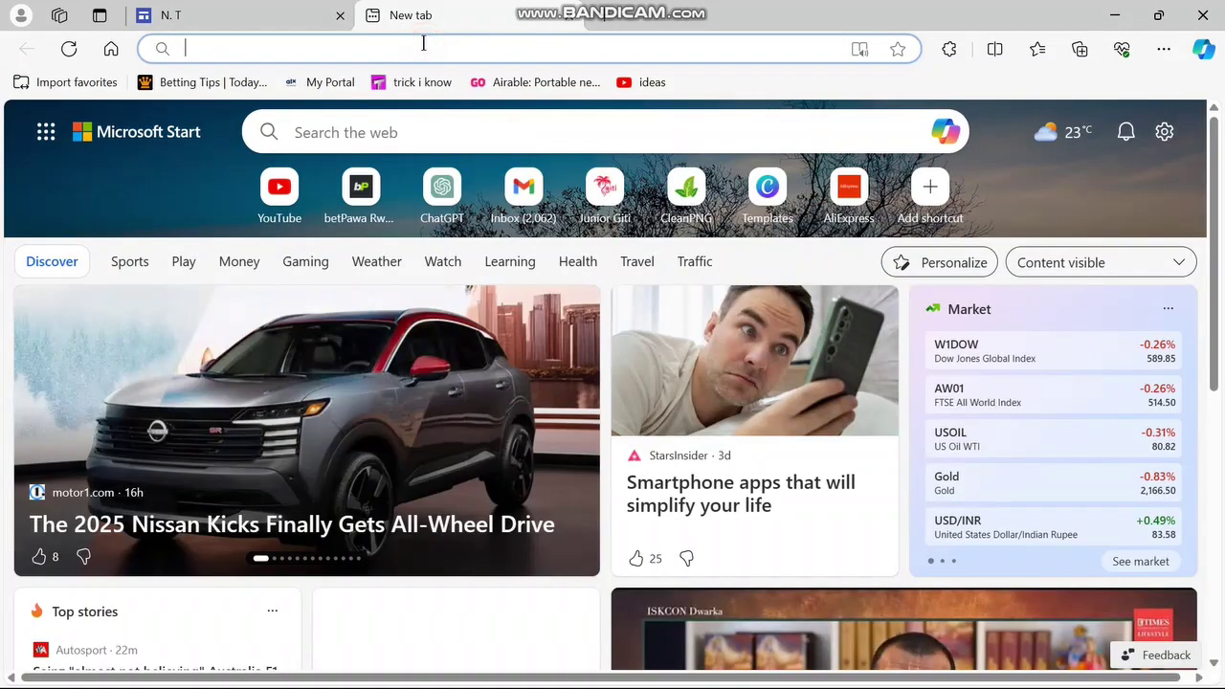
pyautogui.click(529, 196)
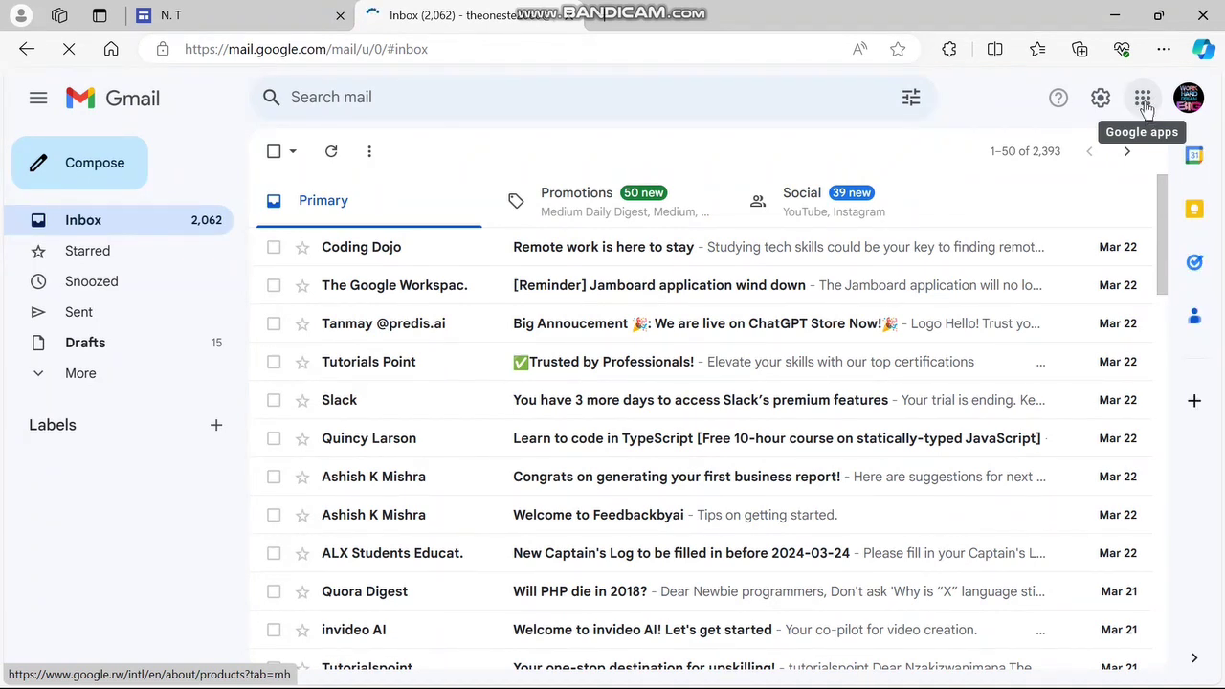
pyautogui.click(1146, 109)
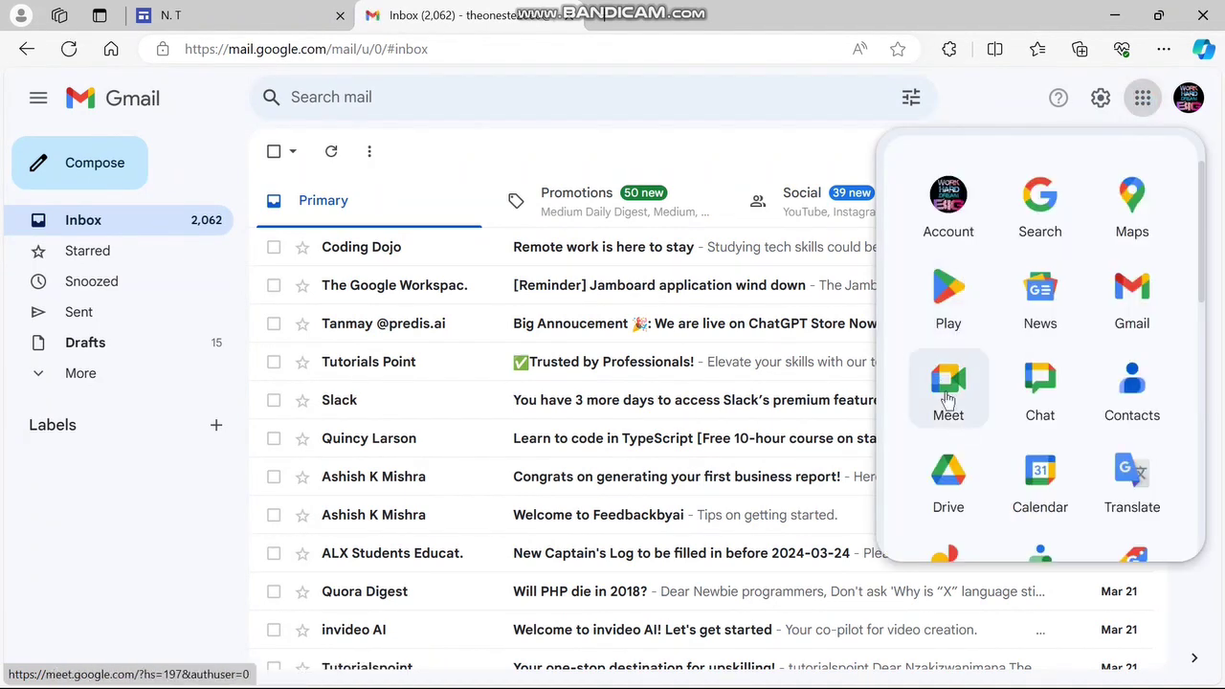
pyautogui.click(957, 474)
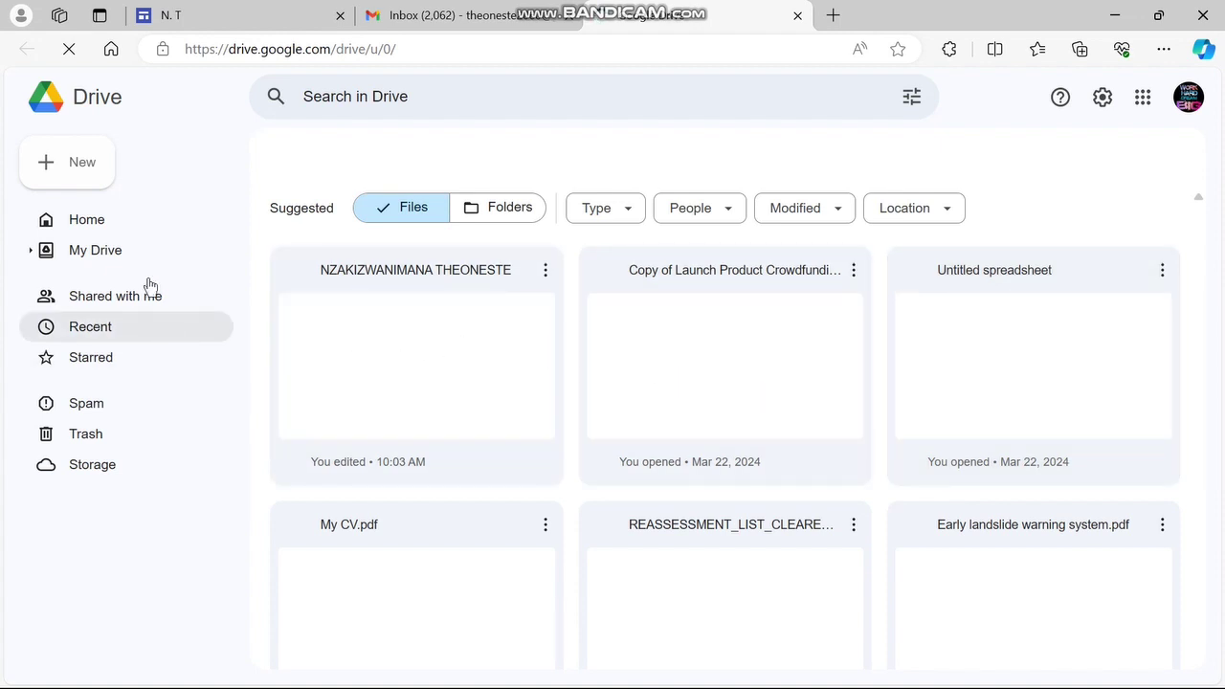
# Create a new Google Sites site from Drive's New > More menu
pyautogui.click(77, 164)
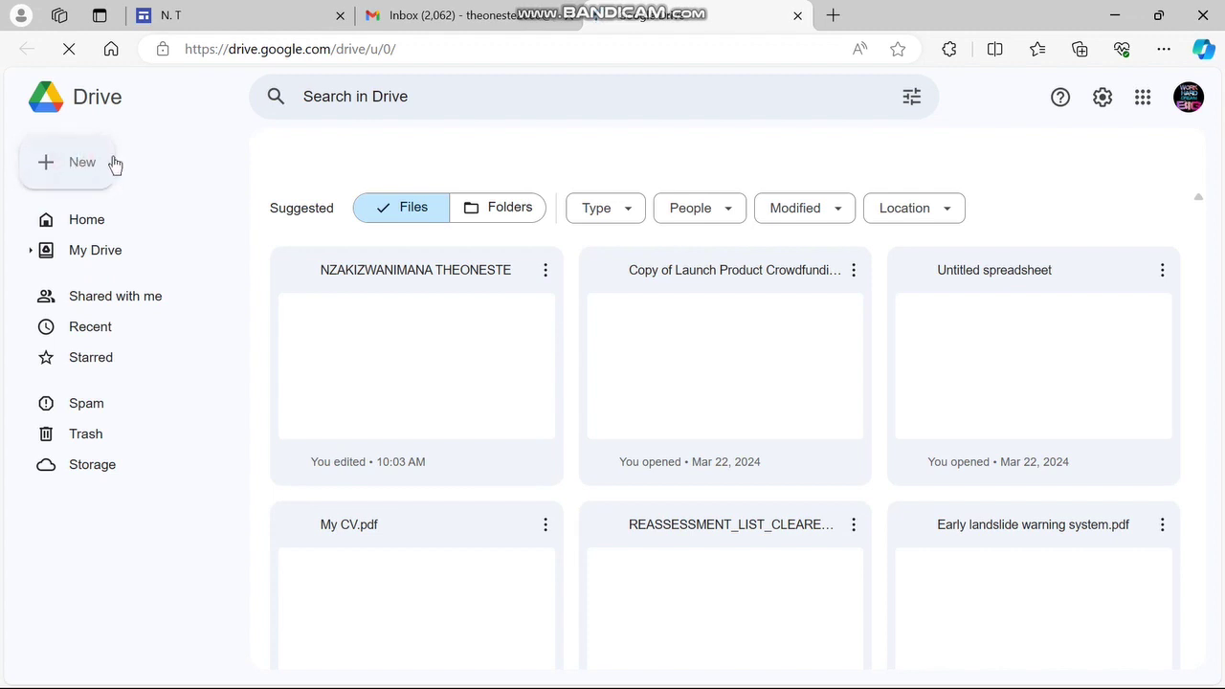
pyautogui.click(85, 164)
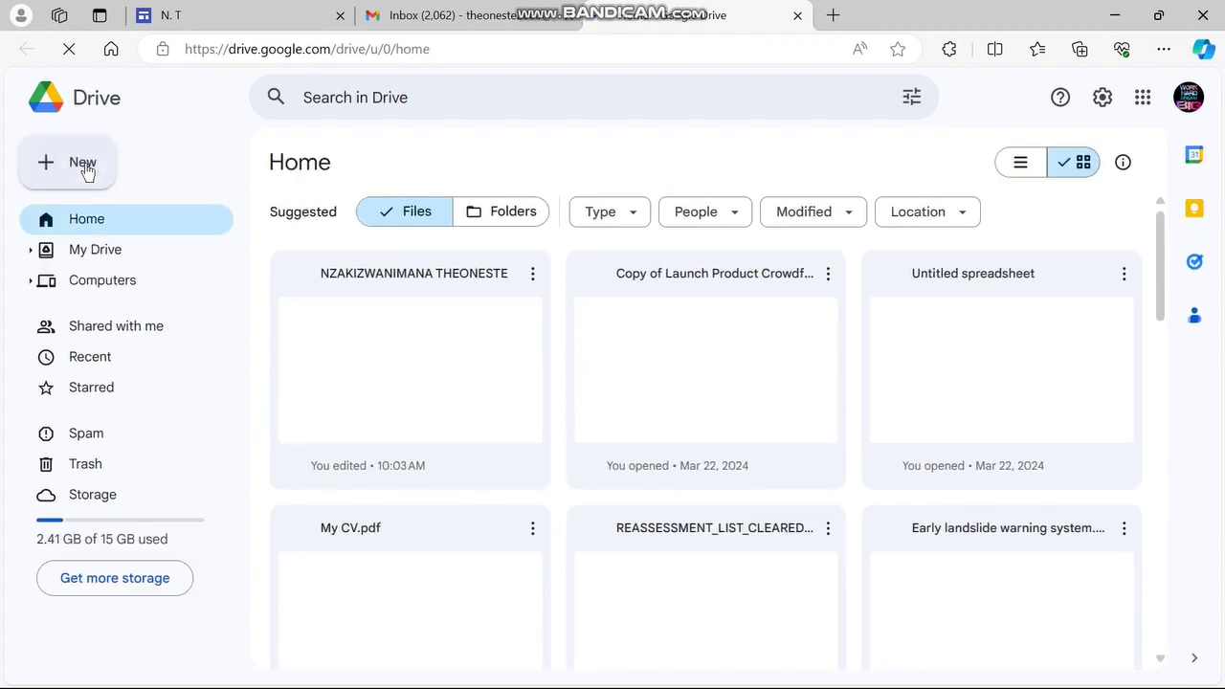
pyautogui.click(85, 165)
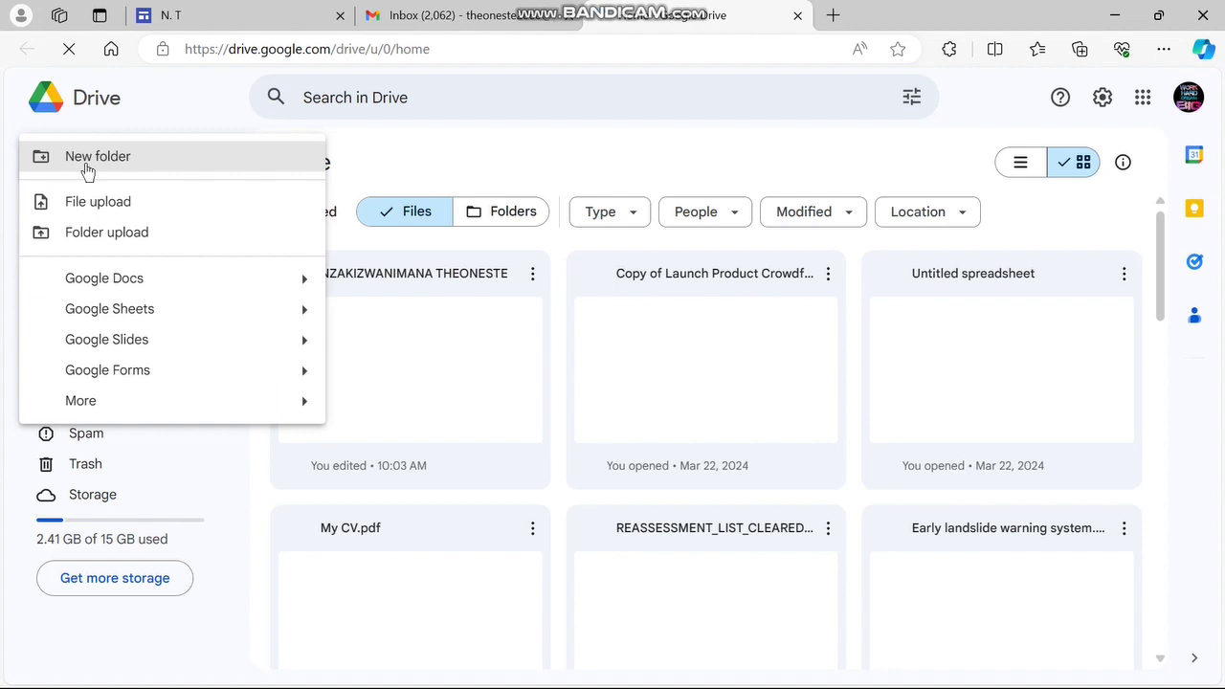
pyautogui.moveTo(117, 415)
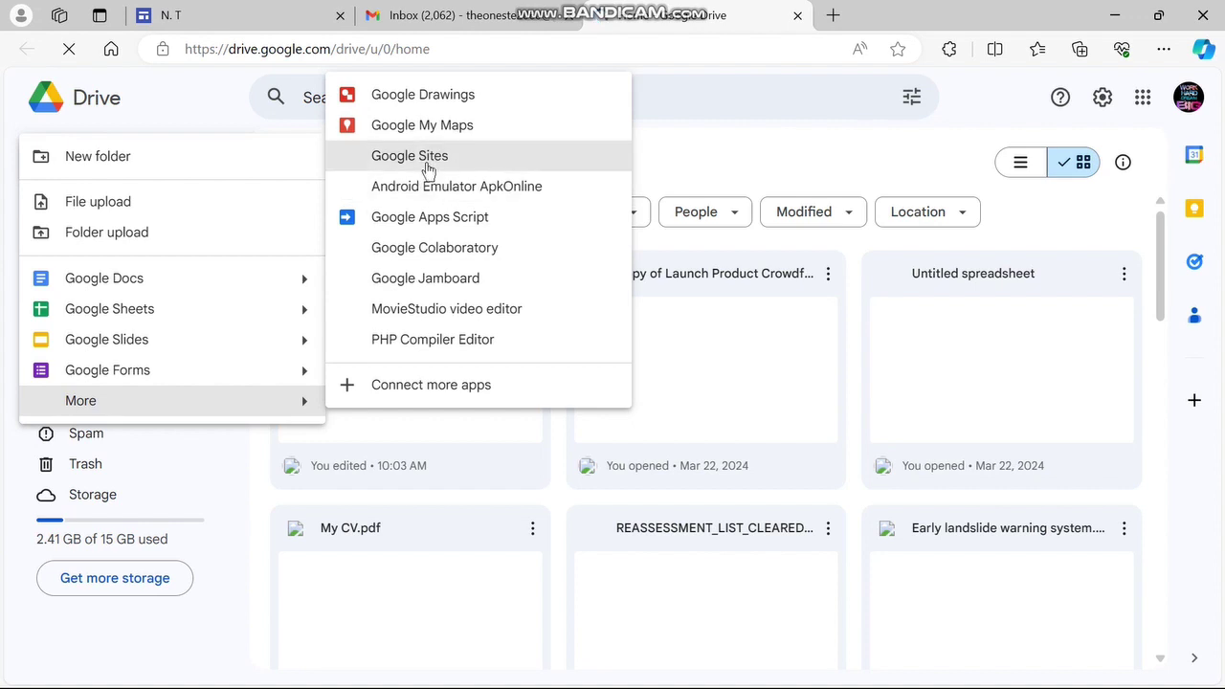
pyautogui.click(223, 619)
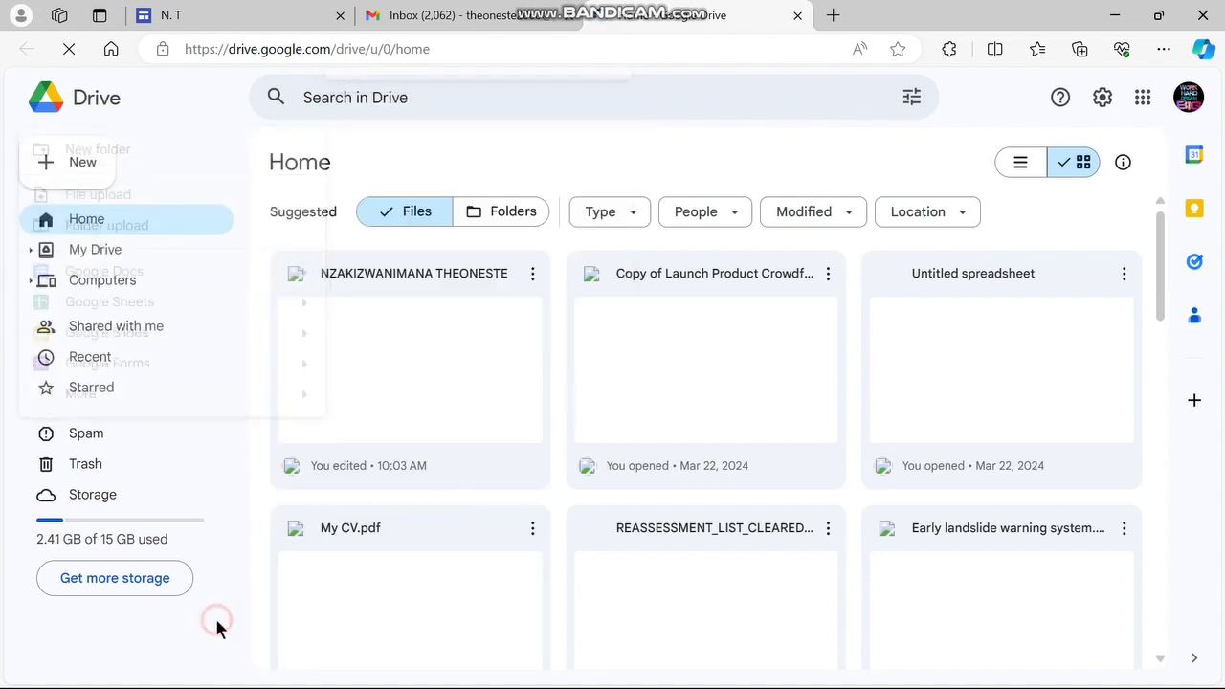
pyautogui.click(82, 163)
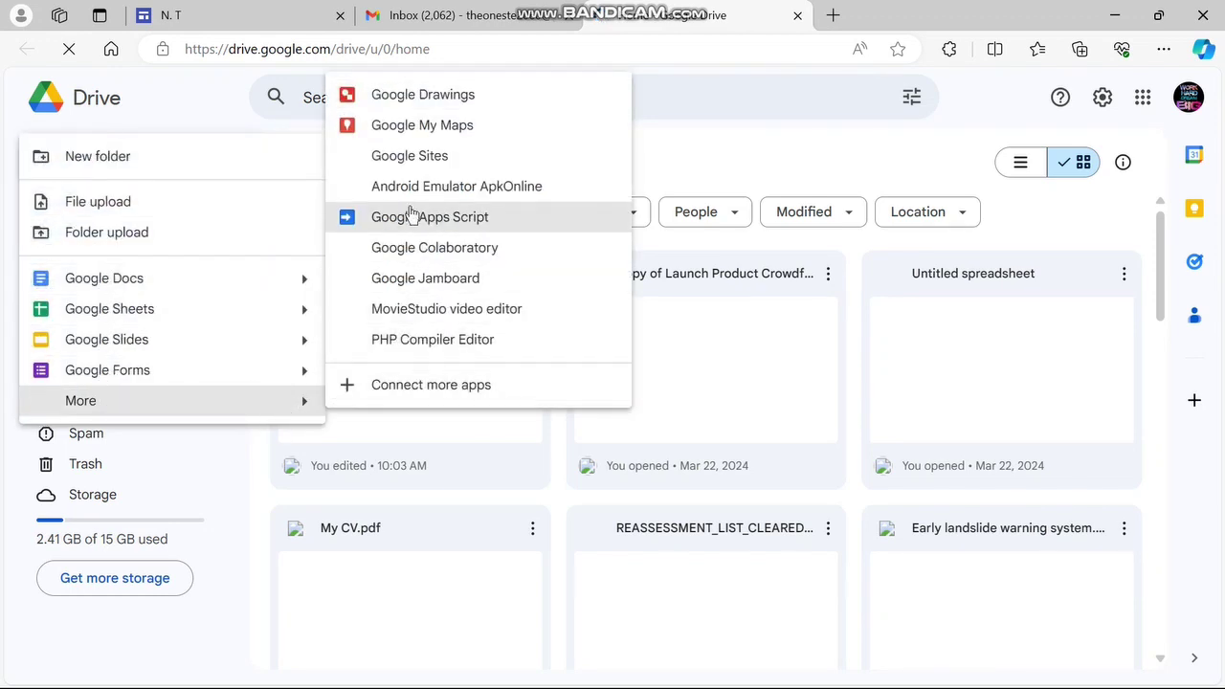
pyautogui.click(438, 170)
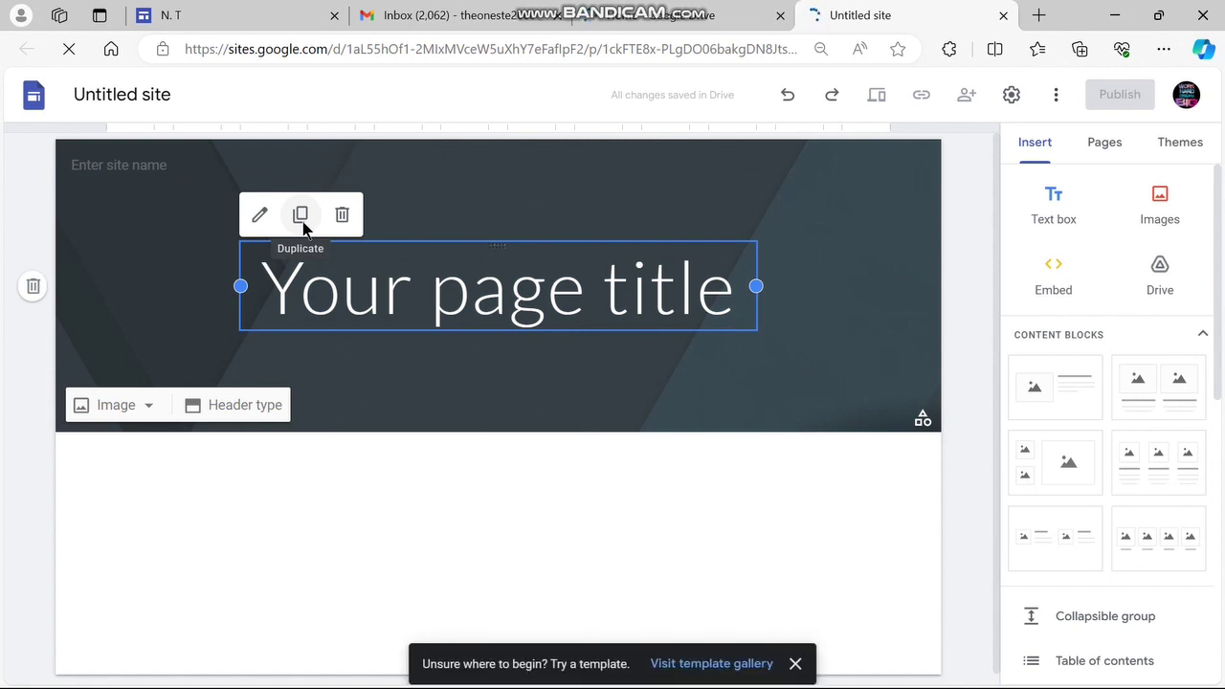
# Name the site 'N.T' and bring up the Brand images settings for a logo
pyautogui.click(91, 156)
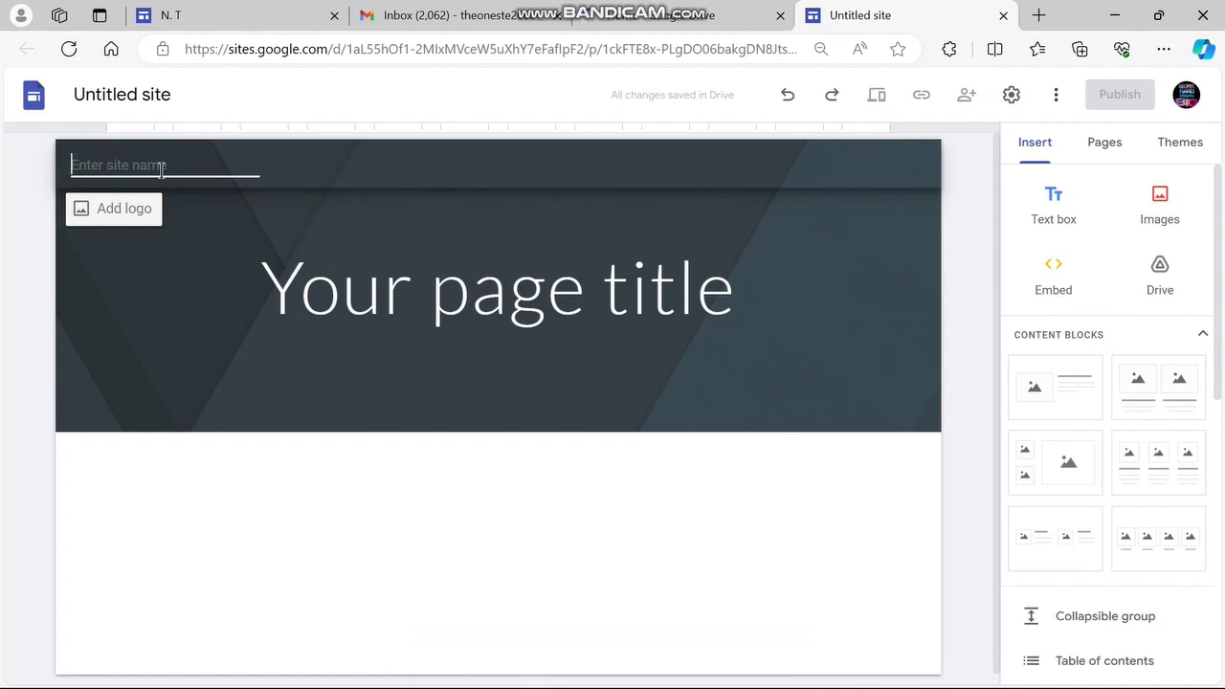
pyautogui.write('N.T')
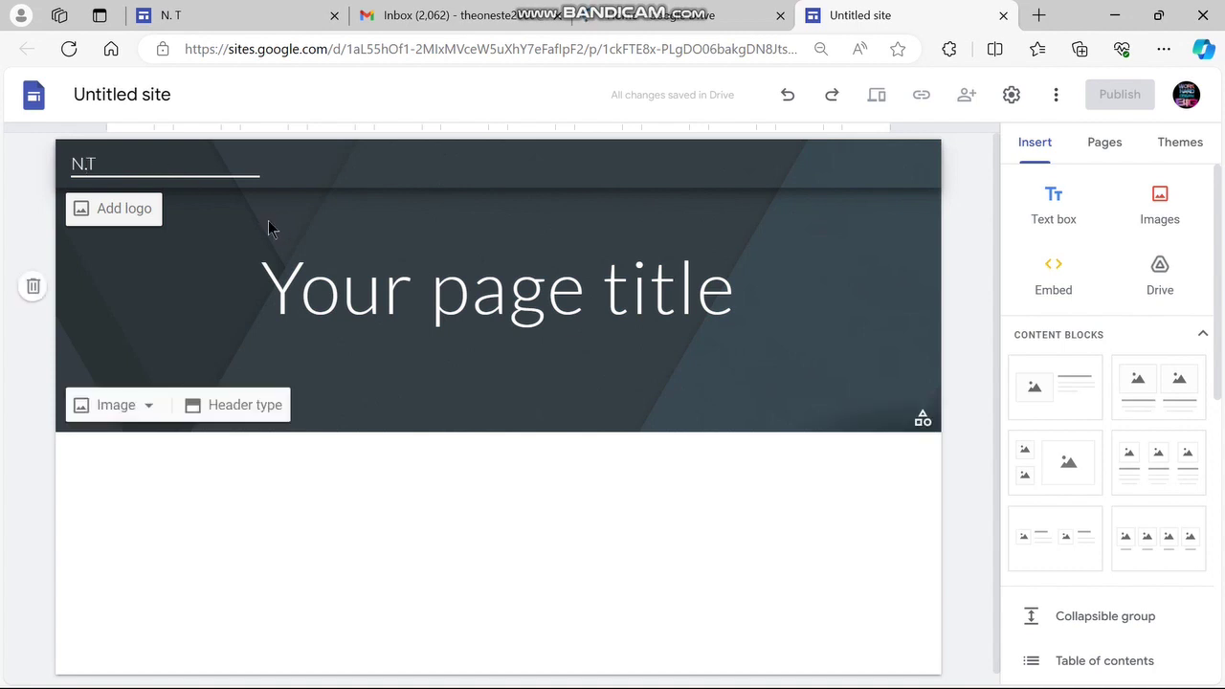
pyautogui.click(123, 210)
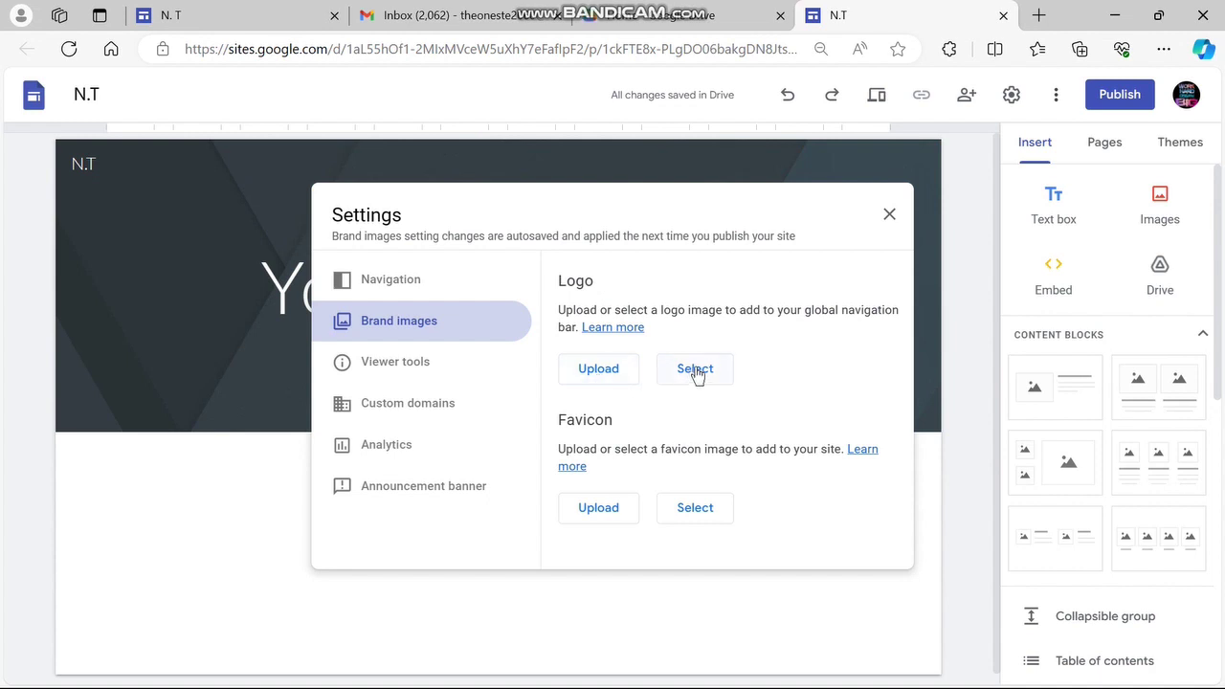
# Upload the circle logo image, set its alt text to the owner's full name, and close Settings
pyautogui.click(599, 373)
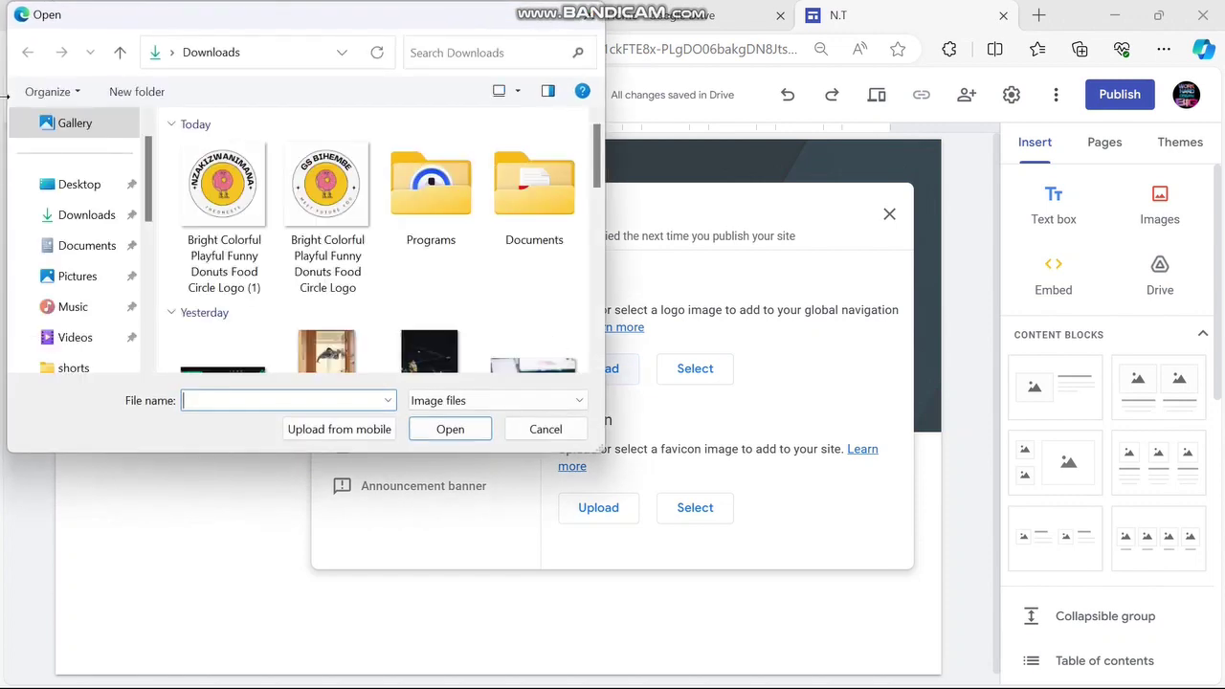
pyautogui.doubleClick(215, 191)
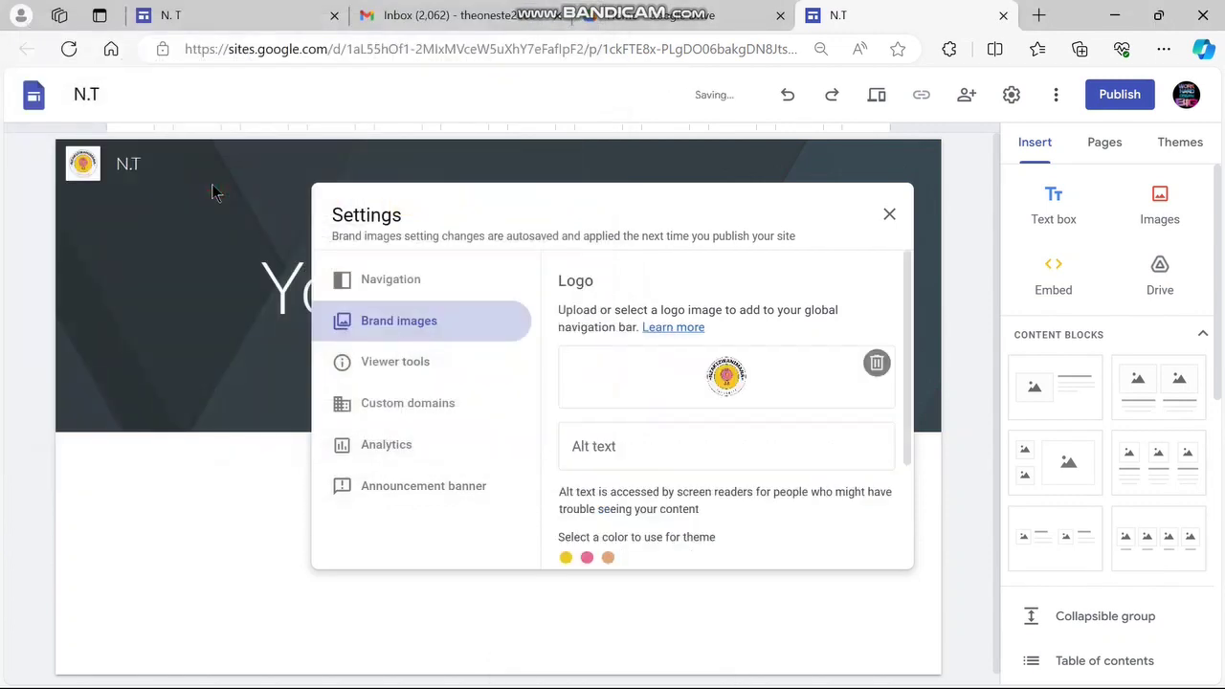
pyautogui.click(660, 451)
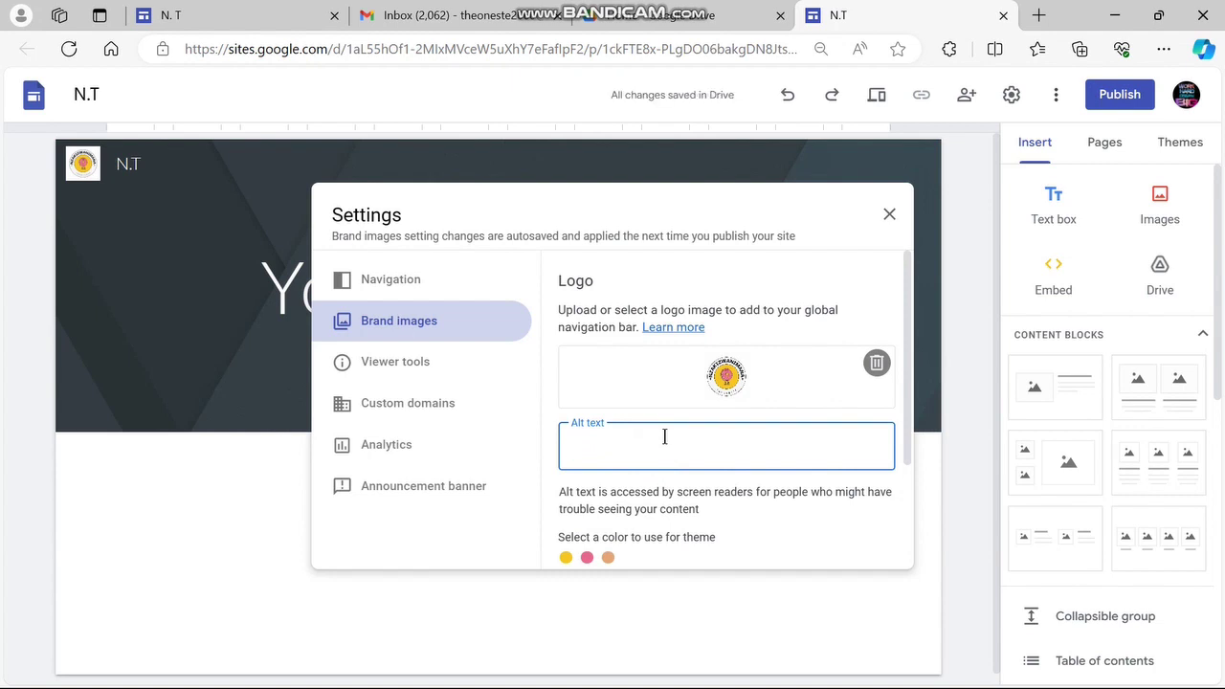
pyautogui.write('NZAKIZWANIMANA')
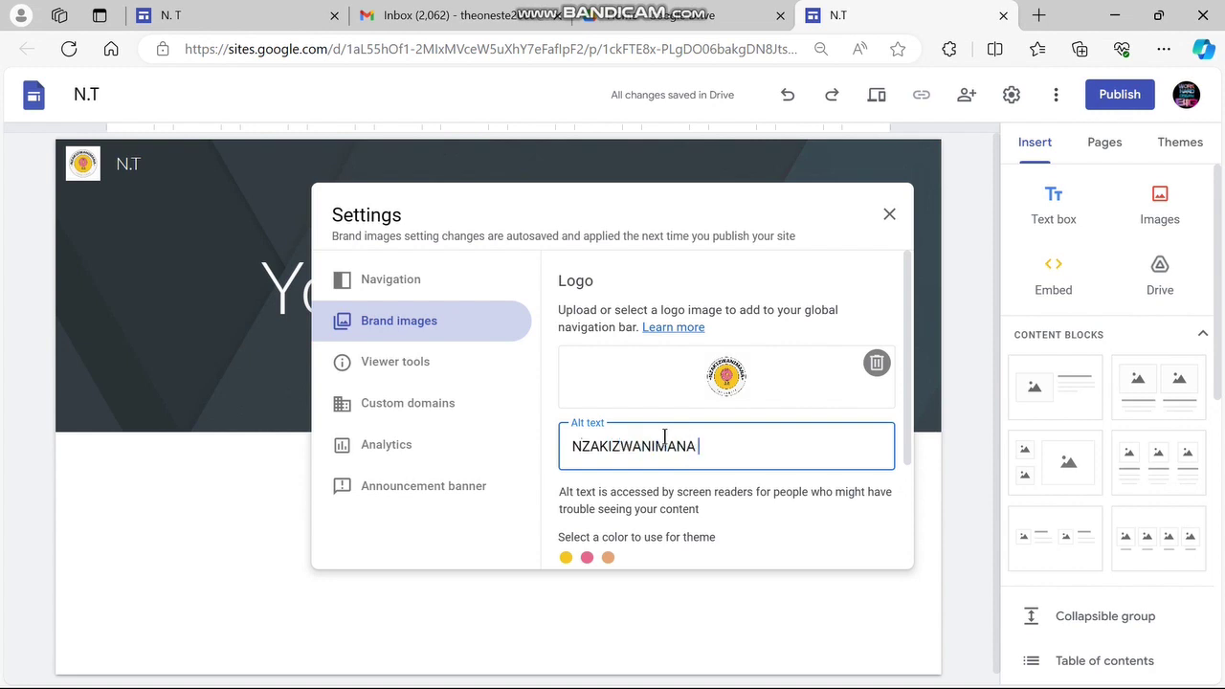
pyautogui.write(' THEONESTE')
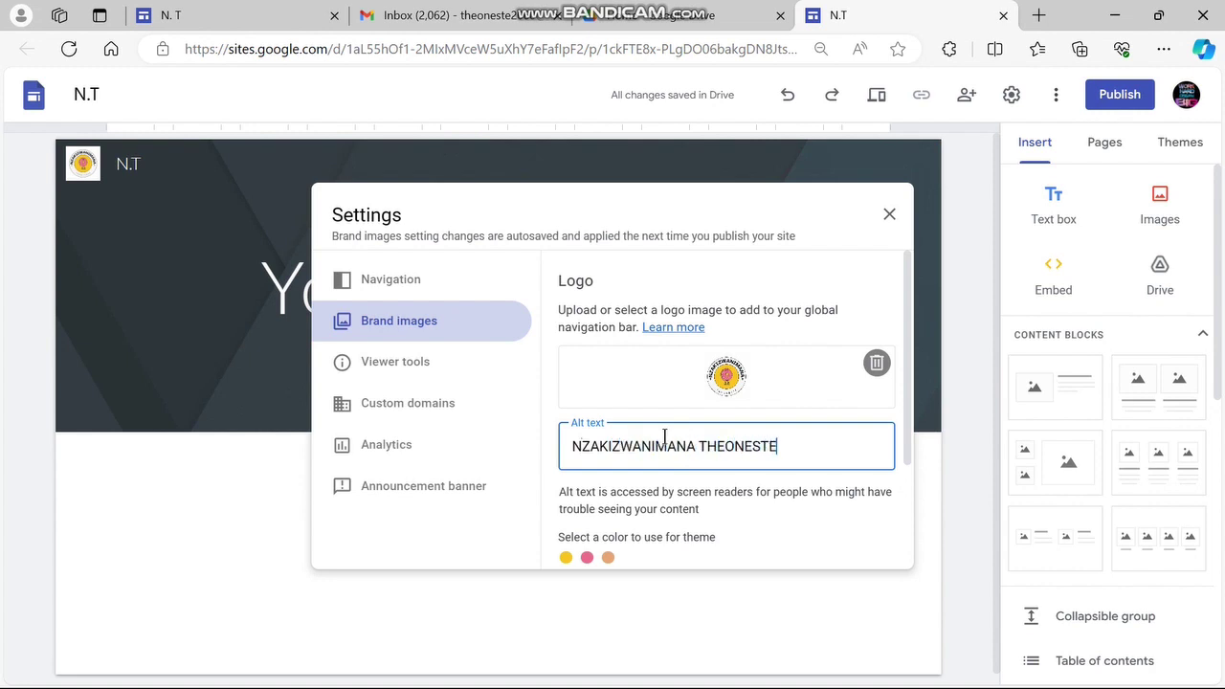
pyautogui.click(169, 498)
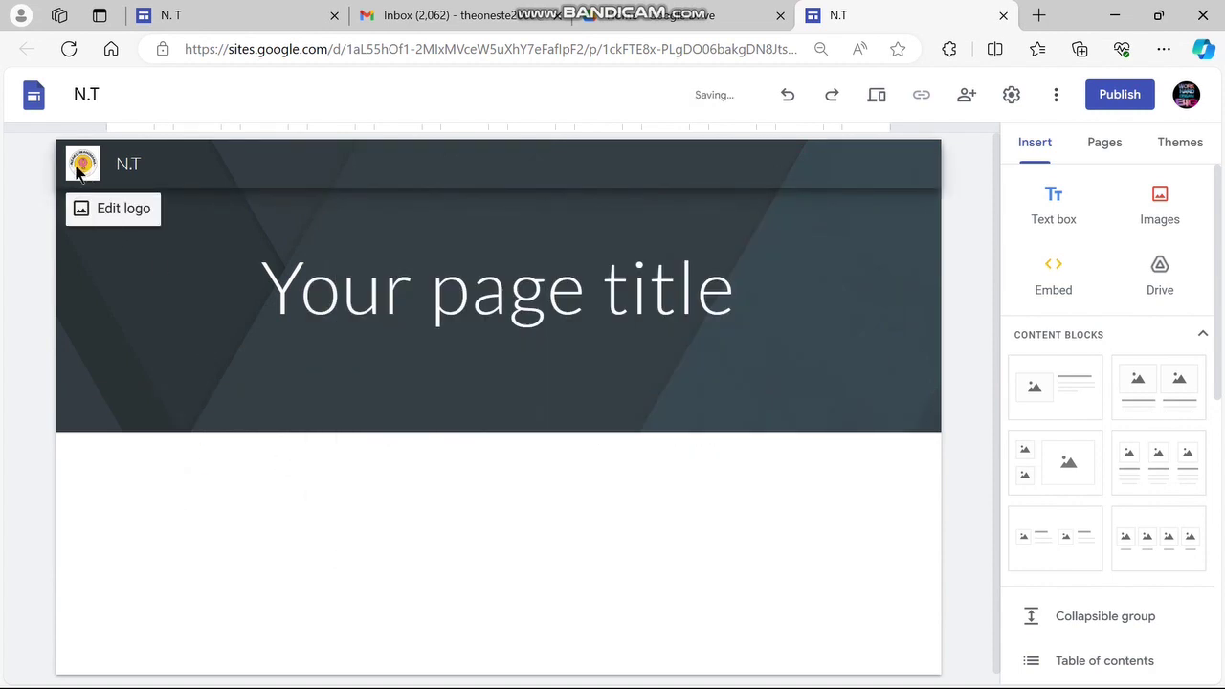
# Replace the header title with 'Welcome to' followed by the owner's full name, left-aligned
pyautogui.click(716, 290)
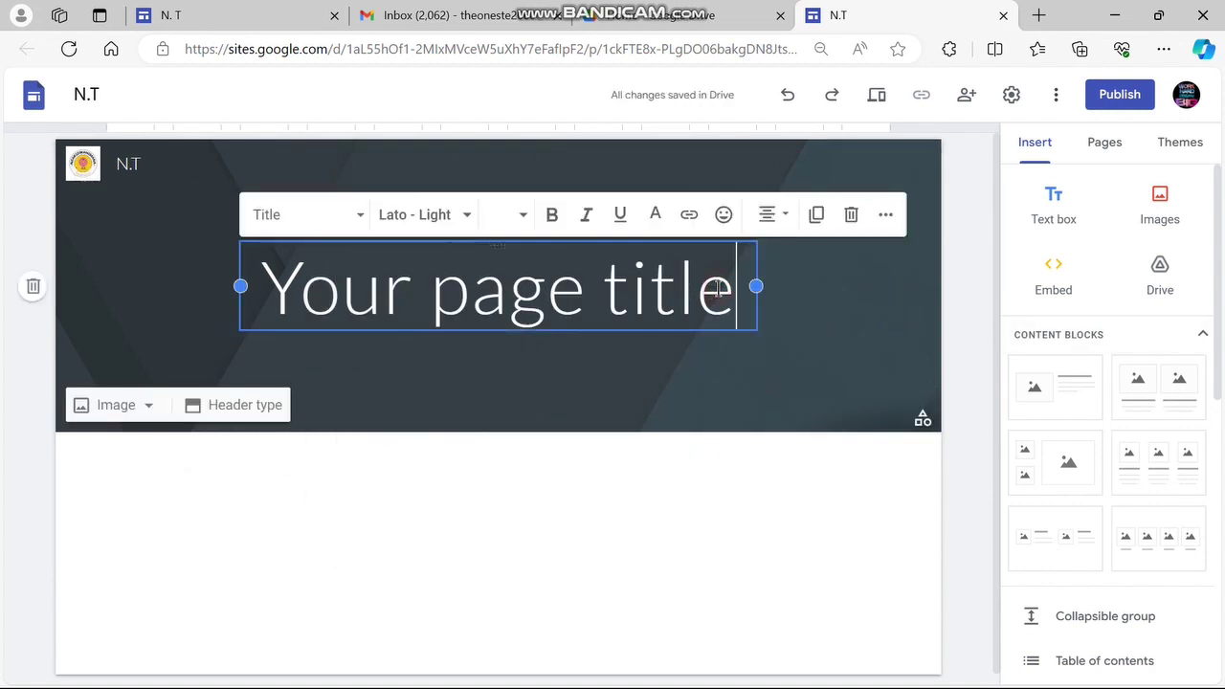
pyautogui.doubleClick(717, 289)
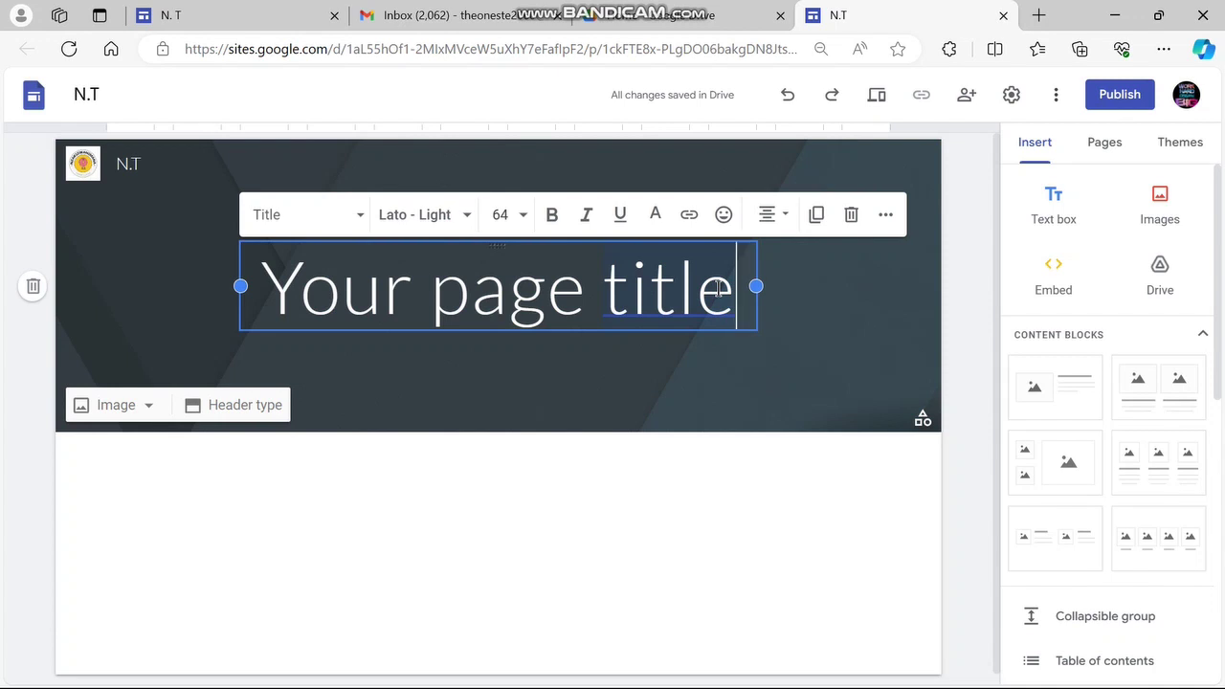
pyautogui.press('BackSpace')
pyautogui.press('BackSpace')
pyautogui.press('BackSpace')
pyautogui.press('BackSpace')
pyautogui.press('BackSpace')
pyautogui.press('BackSpace')
pyautogui.press('BackSpace')
pyautogui.press('BackSpace')
pyautogui.press('BackSpace')
pyautogui.press('BackSpace')
pyautogui.press('BackSpace')
pyautogui.press('BackSpace')
pyautogui.press('BackSpace')
pyautogui.press('BackSpace')
pyautogui.press('BackSpace')
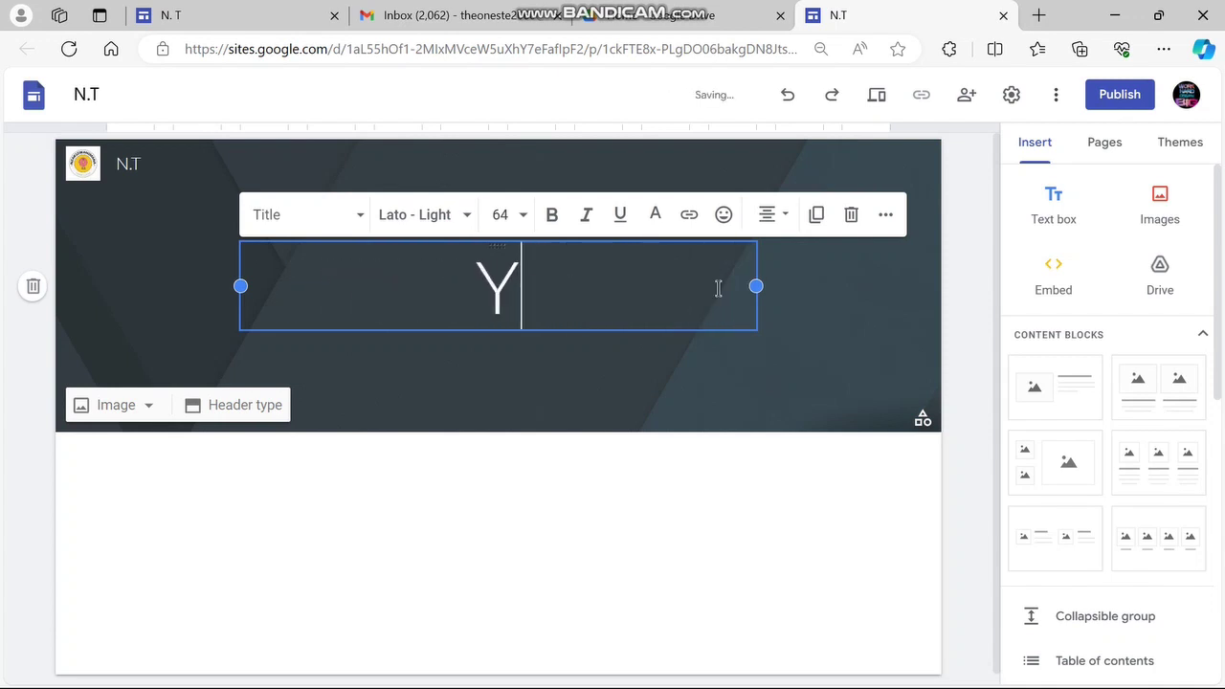
pyautogui.write('we')
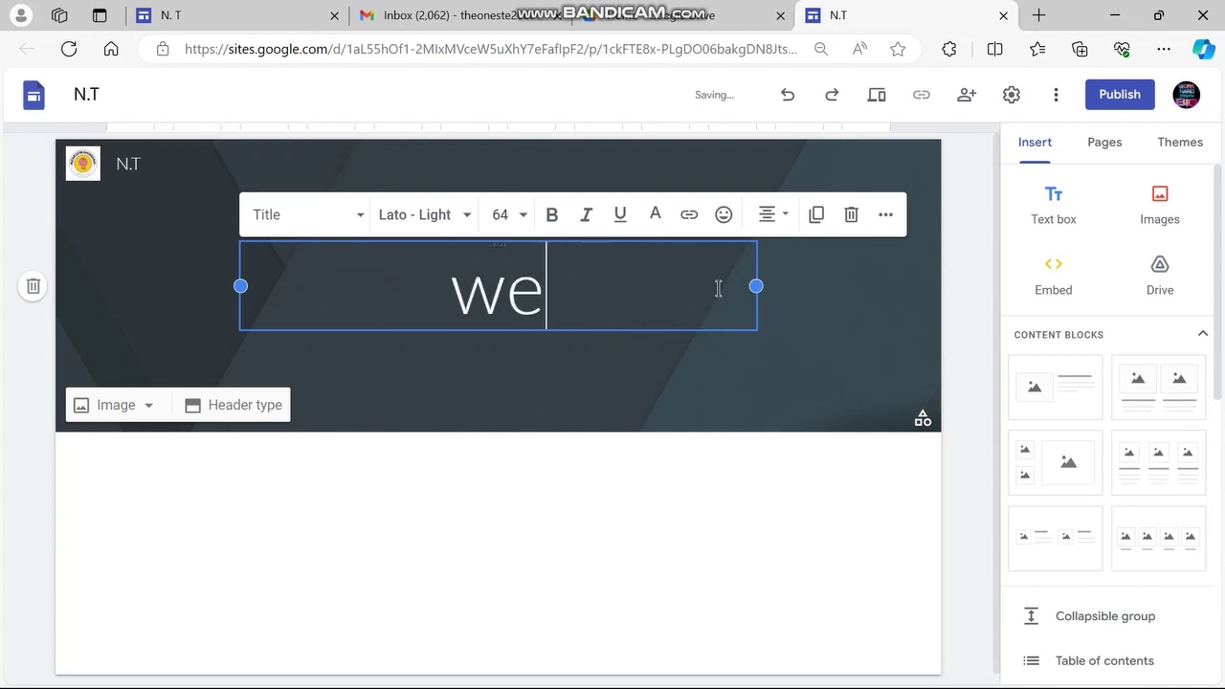
pyautogui.press('BackSpace')
pyautogui.press('BackSpace')
pyautogui.hotkey('ctrl', 'shift', 'l')
pyautogui.write('W')
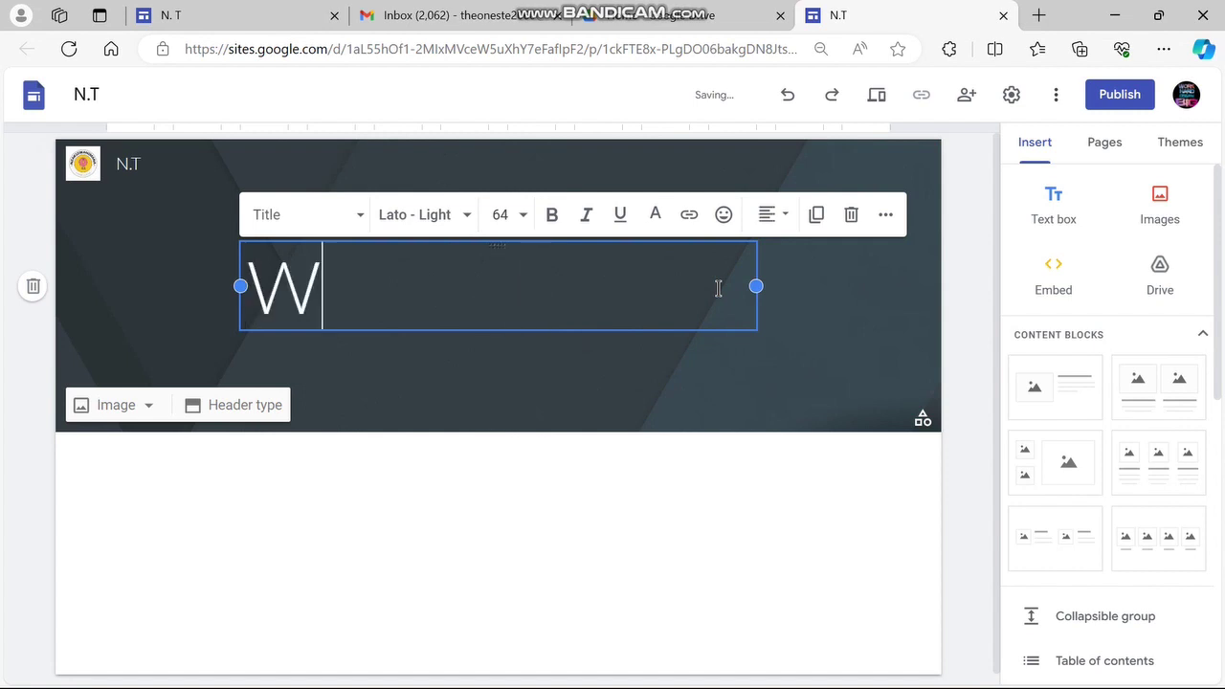
pyautogui.write('elco')
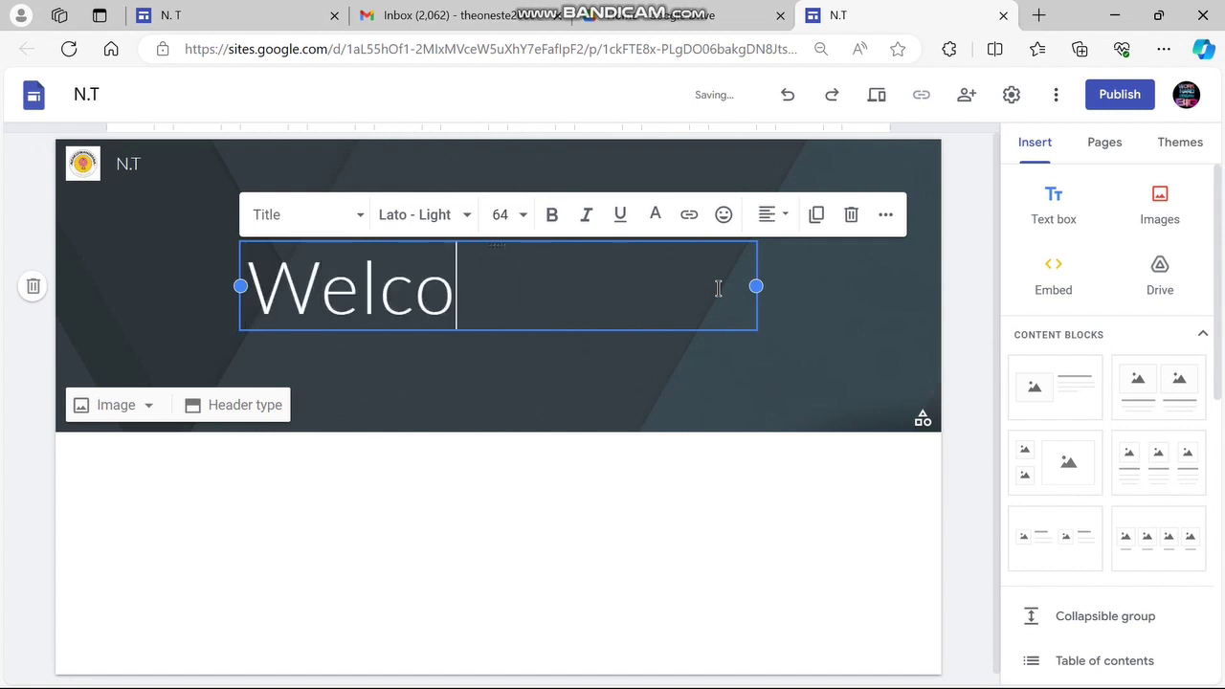
pyautogui.write('me to ')
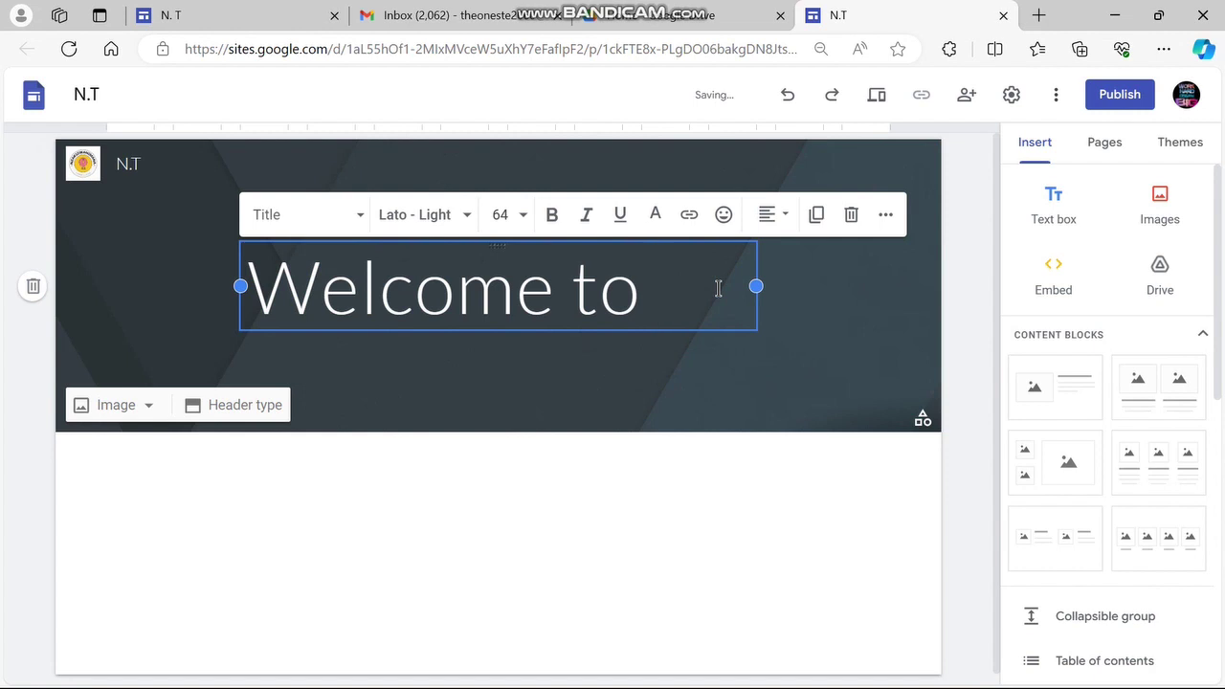
pyautogui.write('NZAKIZ')
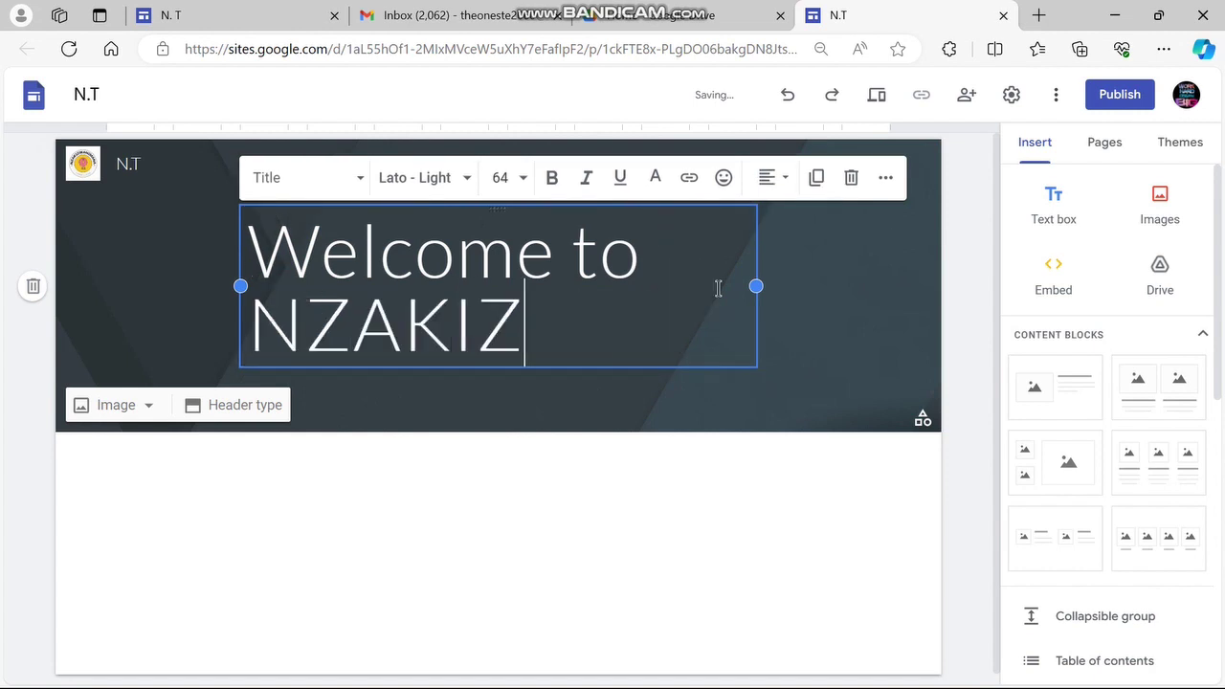
pyautogui.write('WANIM')
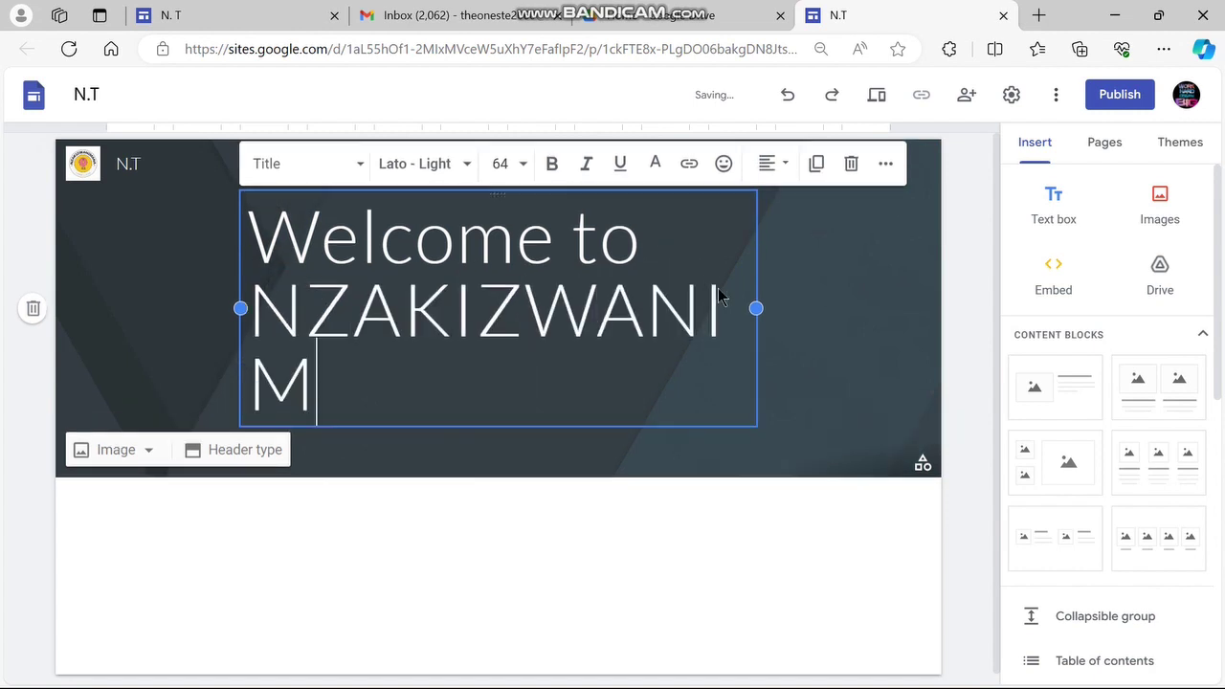
pyautogui.write('ANA THEO')
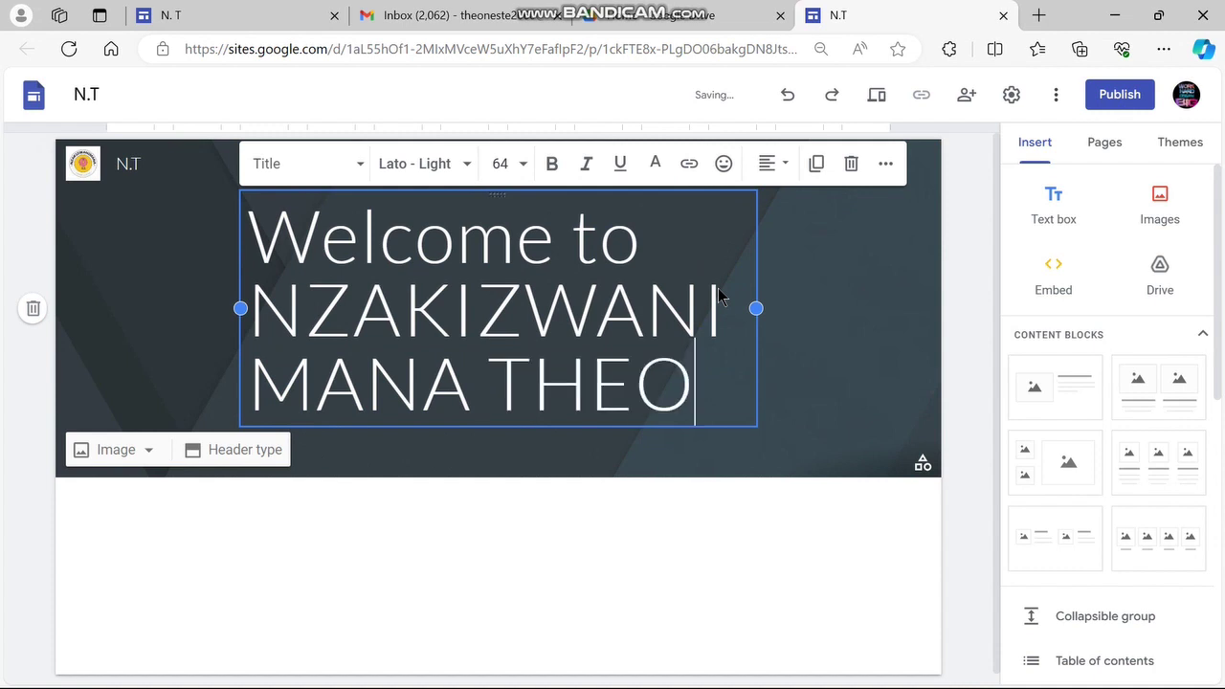
pyautogui.press('BackSpace')
pyautogui.press('BackSpace')
pyautogui.press('BackSpace')
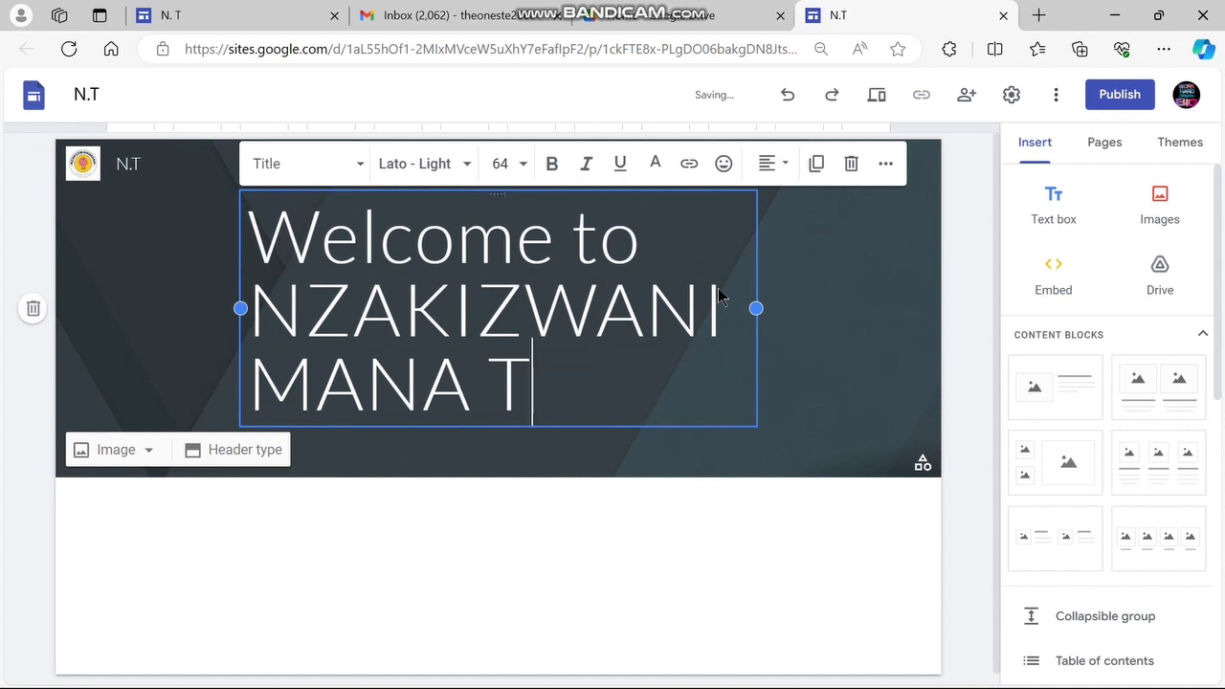
pyautogui.write('heoneste')
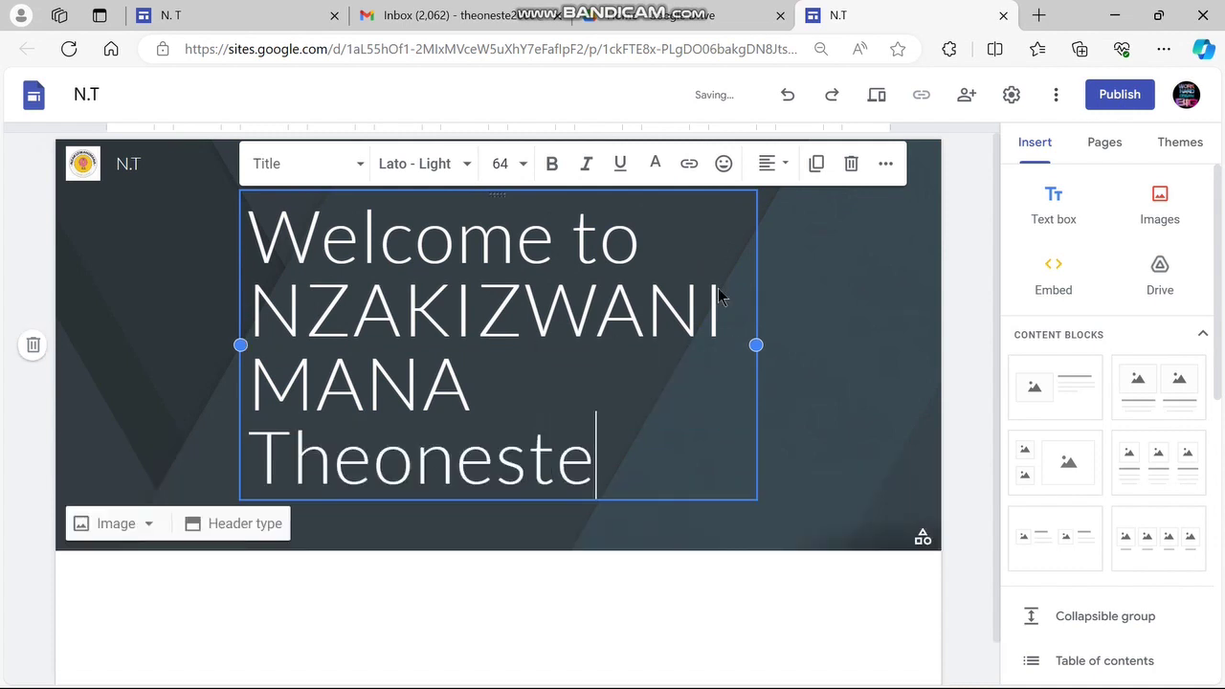
pyautogui.click(712, 639)
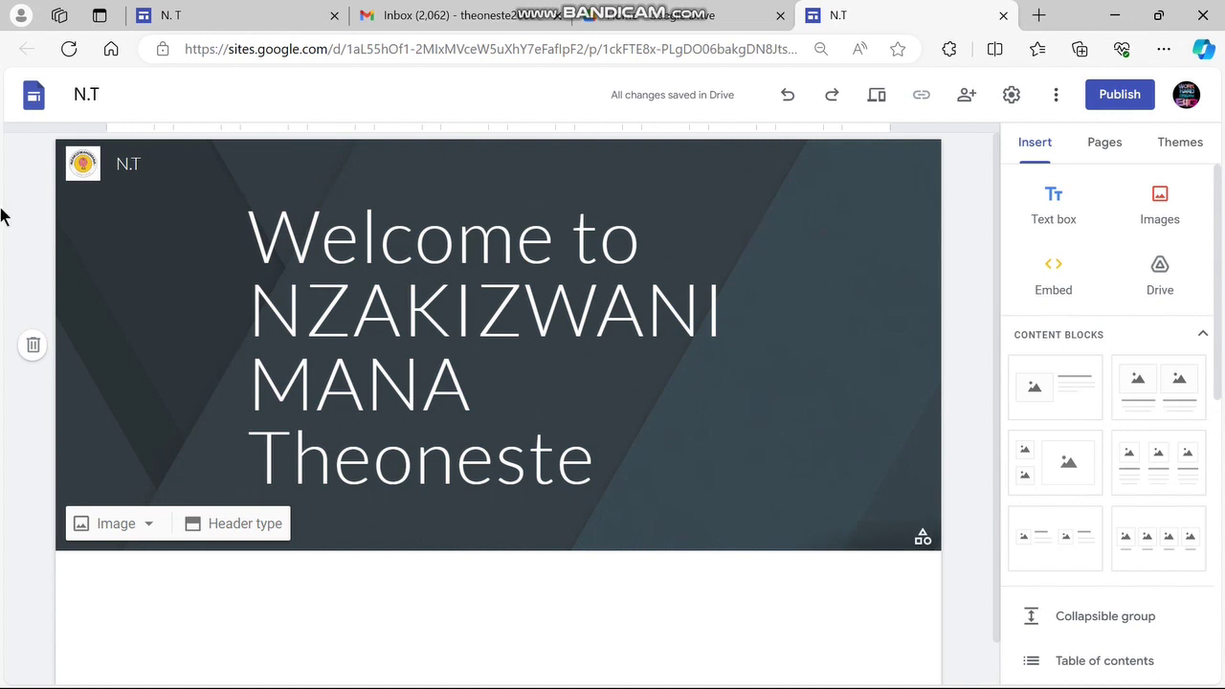
pyautogui.click(123, 531)
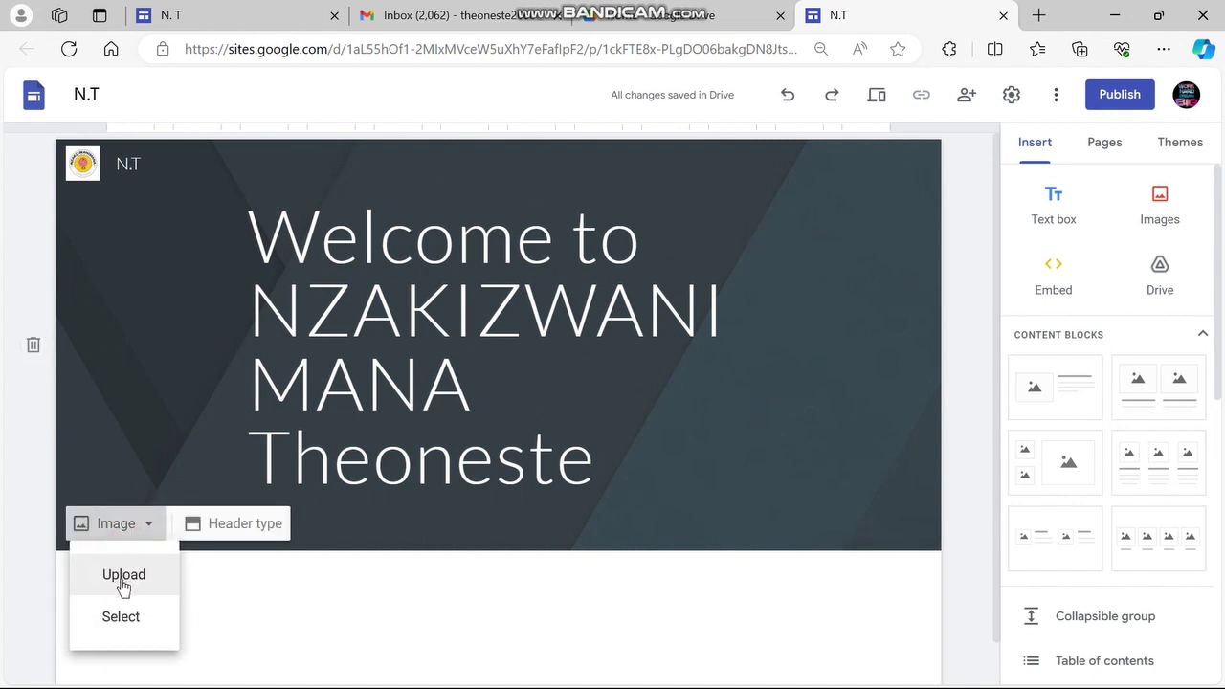
# Browse the header image sources and search Google Images for students
pyautogui.click(123, 618)
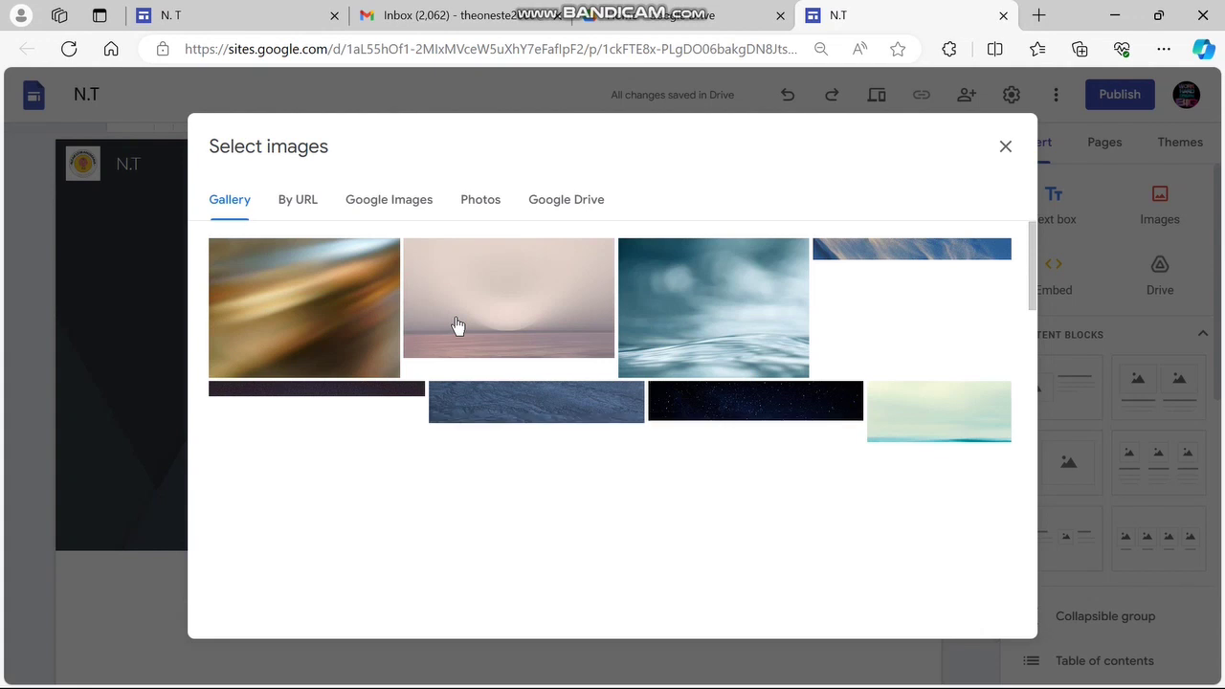
pyautogui.click(390, 221)
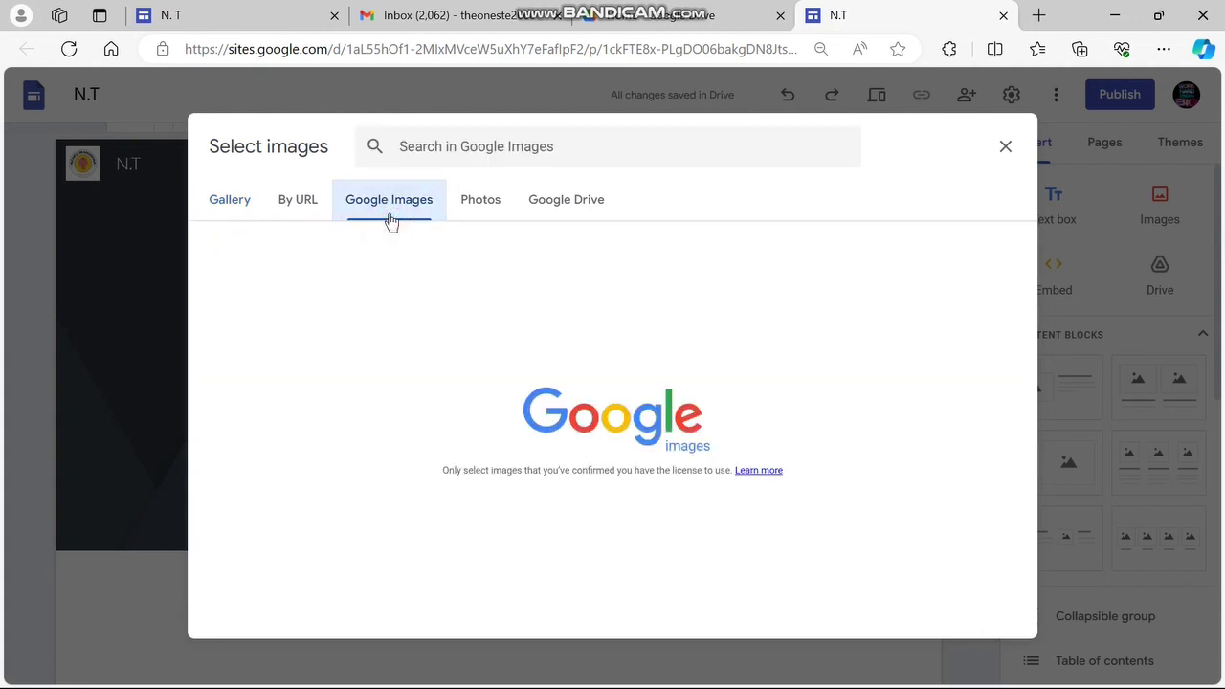
pyautogui.click(236, 215)
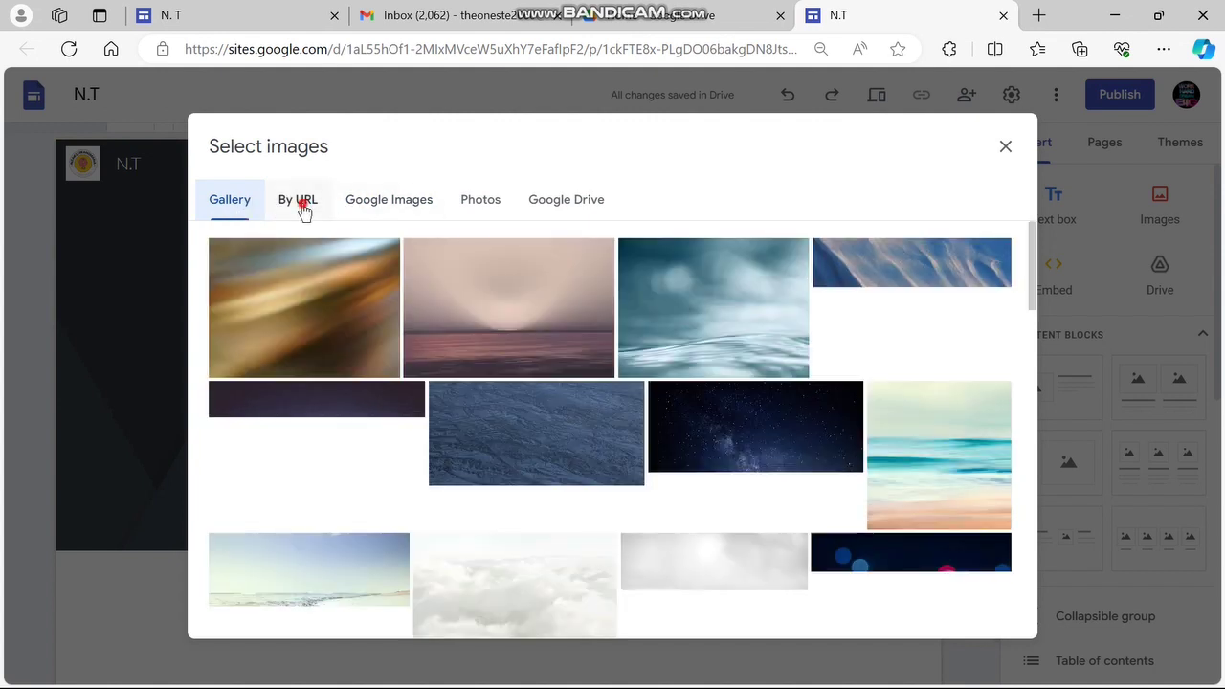
pyautogui.click(302, 210)
pyautogui.click(380, 209)
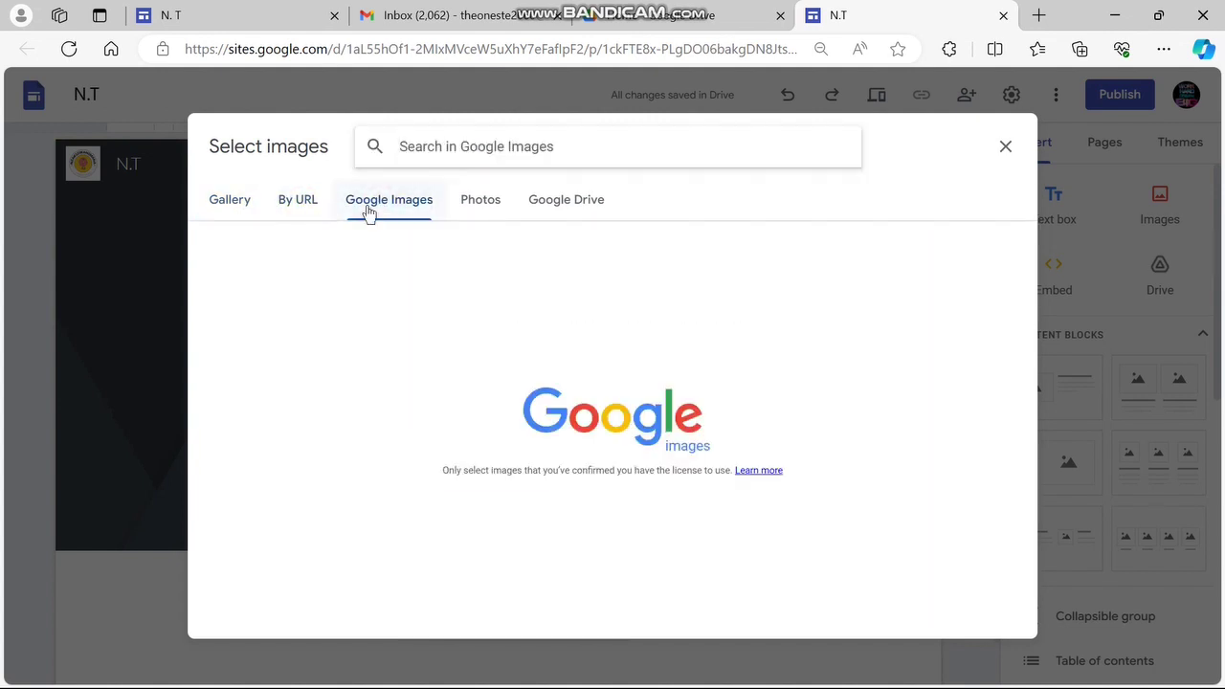
pyautogui.click(468, 197)
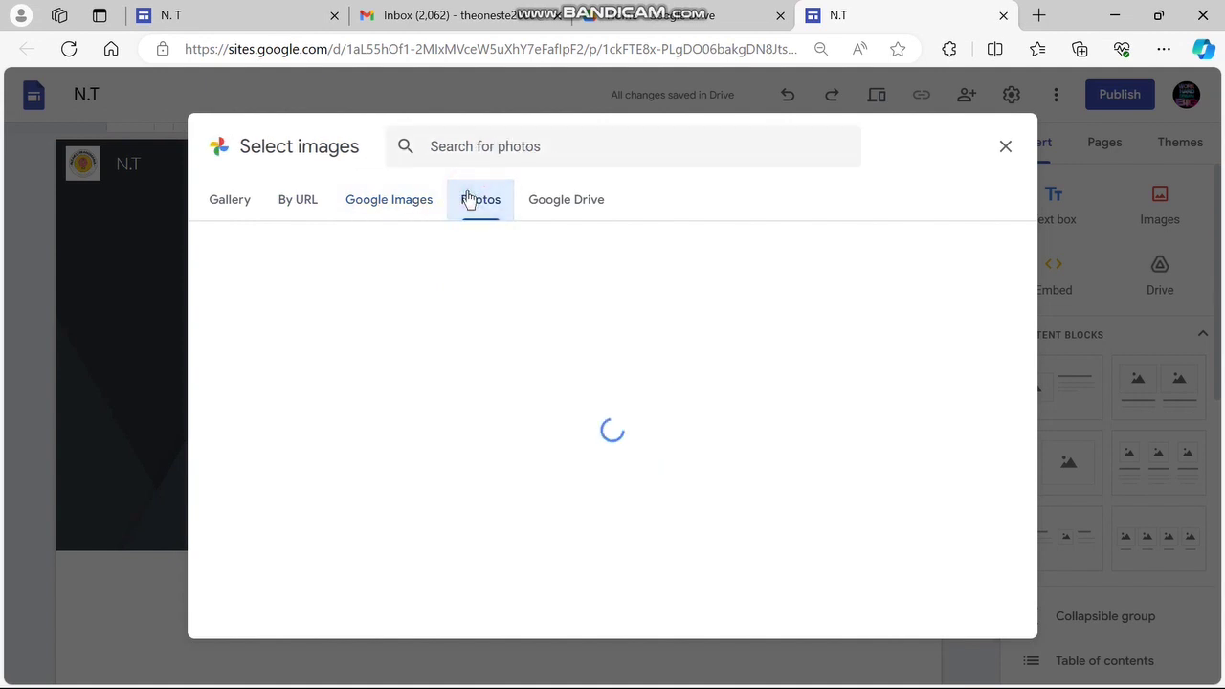
pyautogui.click(399, 205)
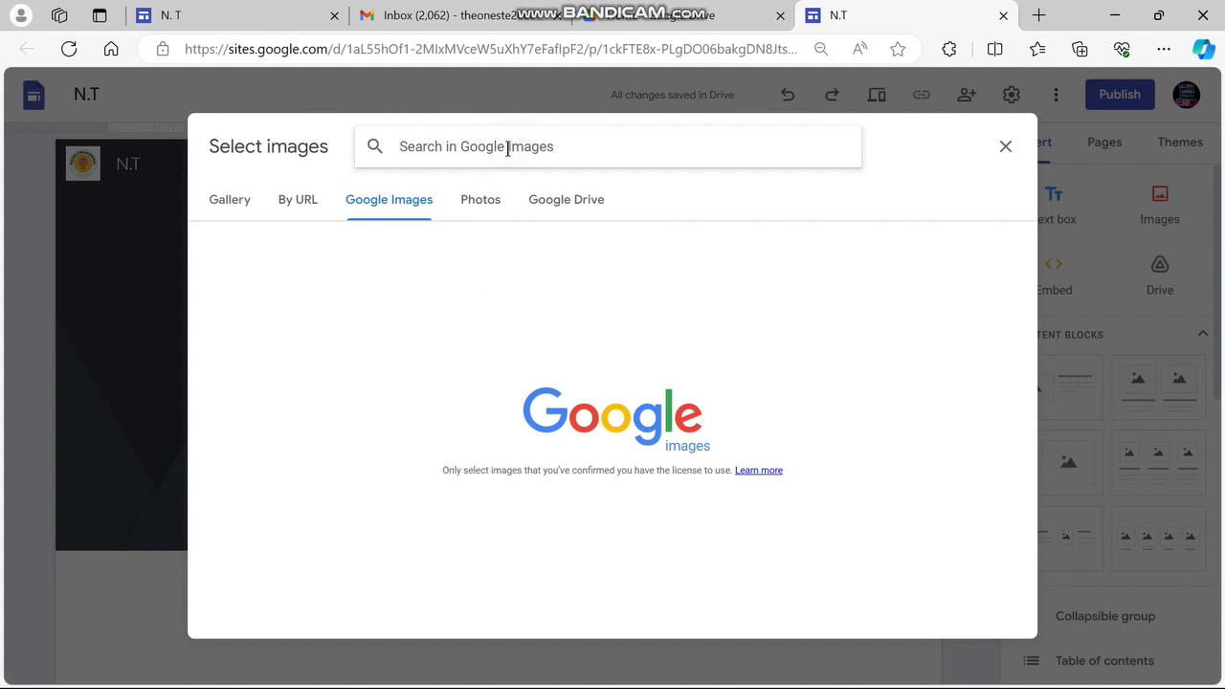
pyautogui.write('stu')
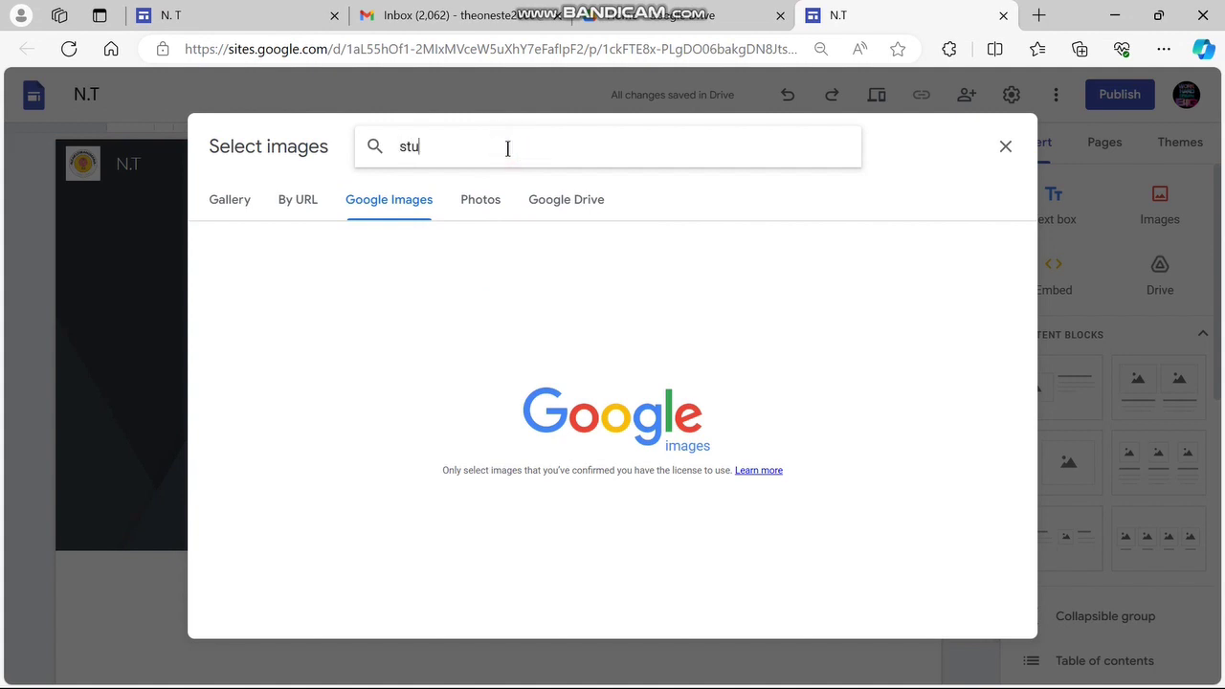
pyautogui.write('dents')
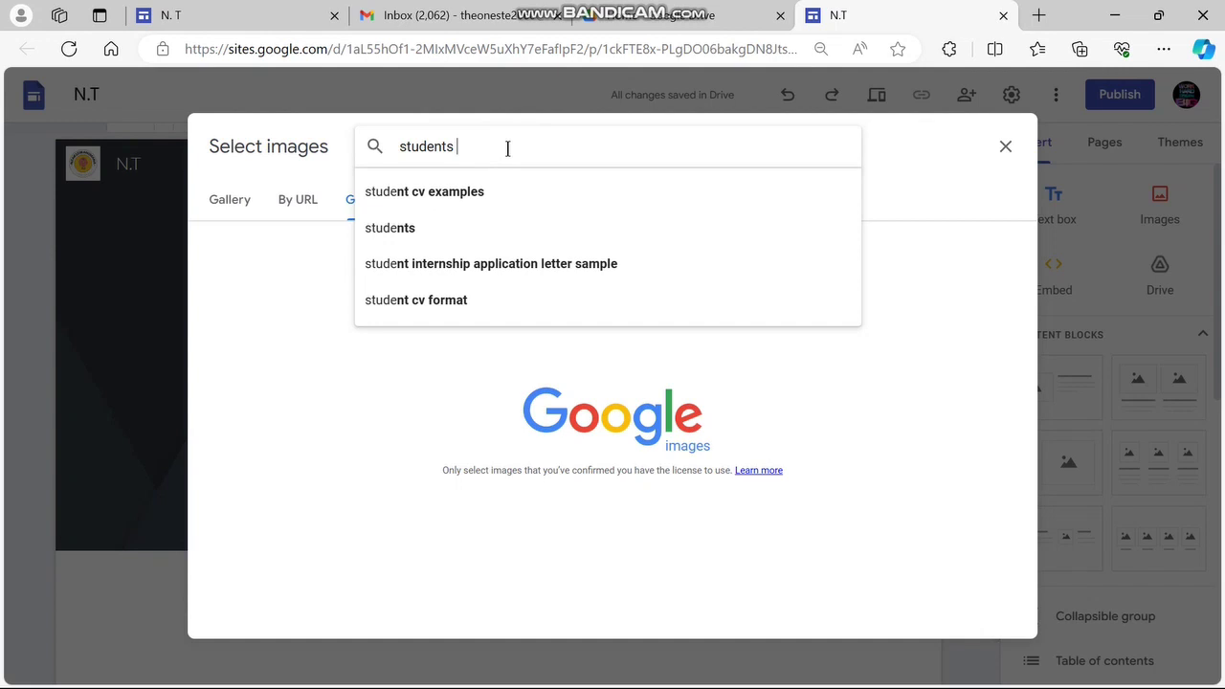
pyautogui.press('Return')
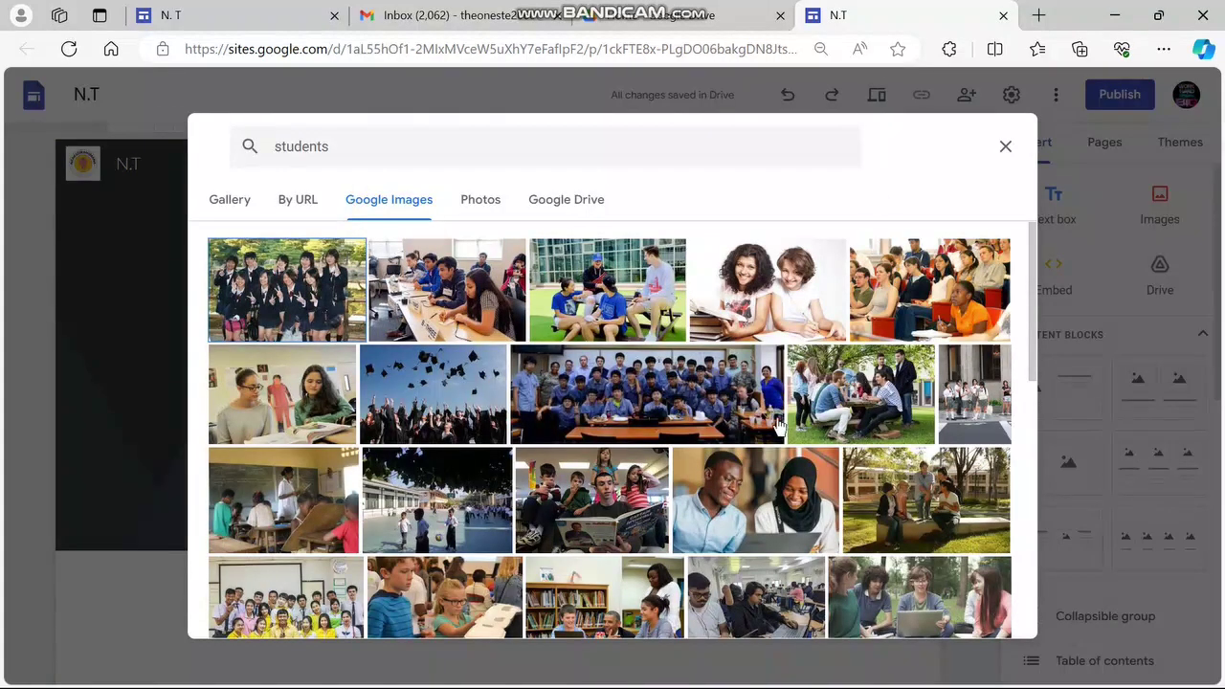
pyautogui.scroll(-6, 778, 426)
pyautogui.scroll(-3, 778, 426)
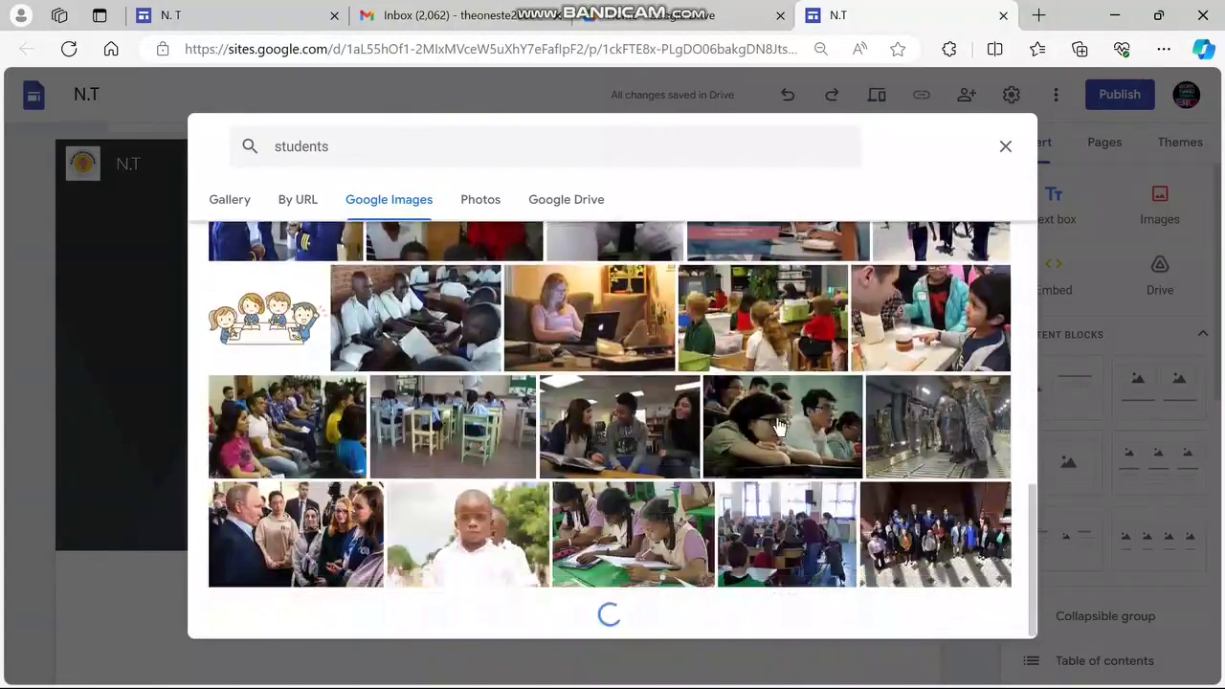
pyautogui.scroll(-3, 778, 425)
pyautogui.scroll(-8, 778, 426)
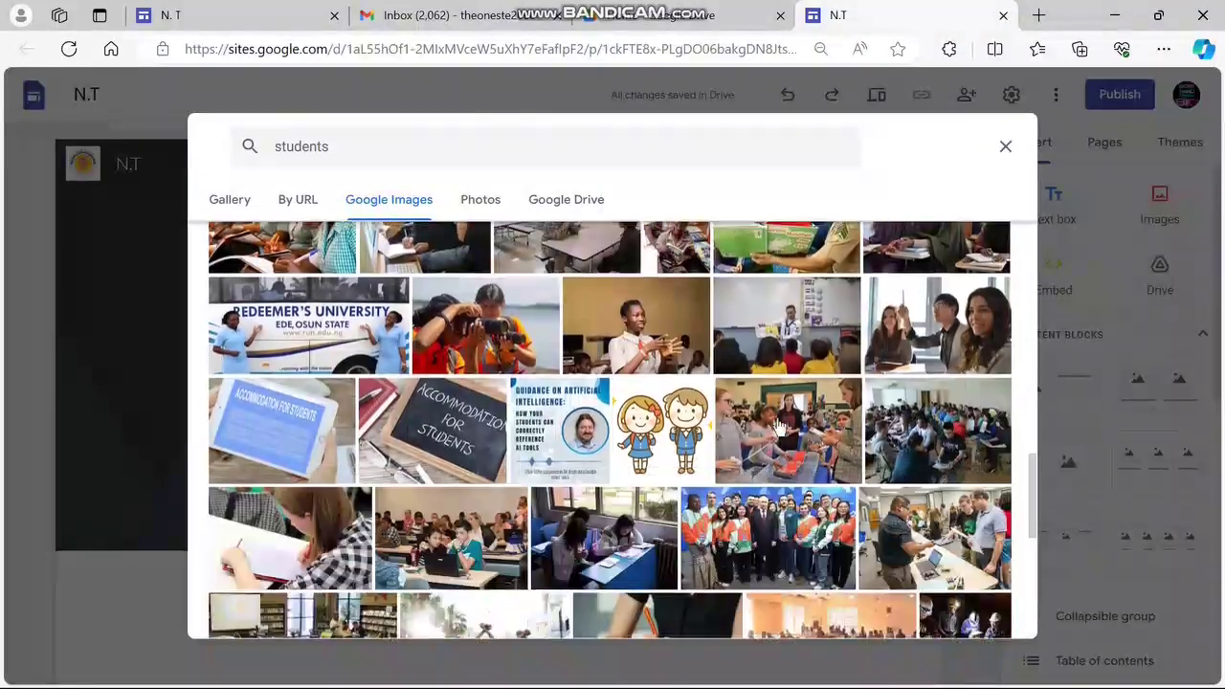
pyautogui.scroll(-2, 778, 426)
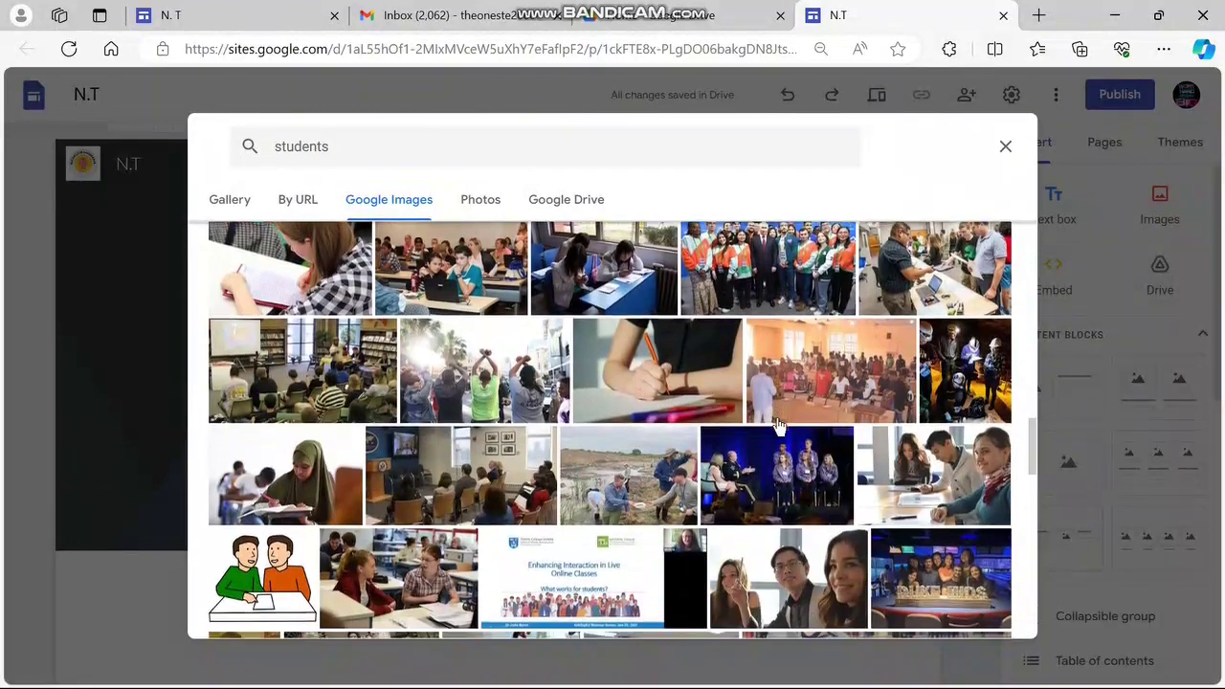
pyautogui.scroll(-5, 778, 426)
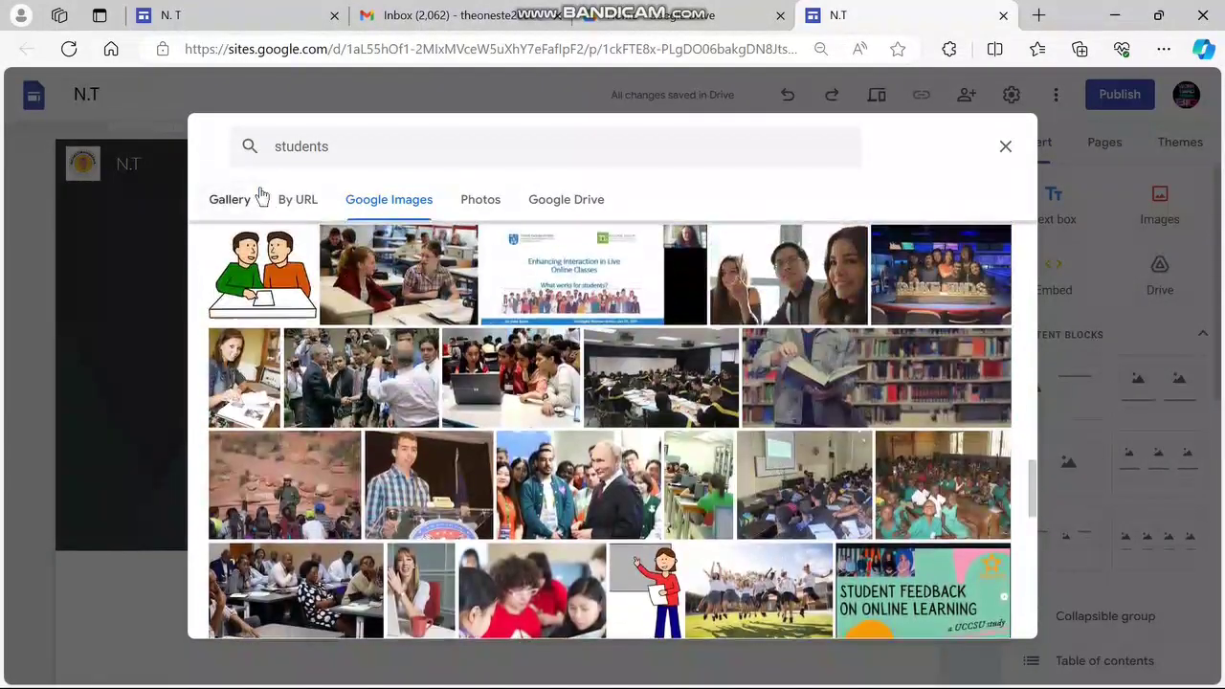
pyautogui.click(235, 203)
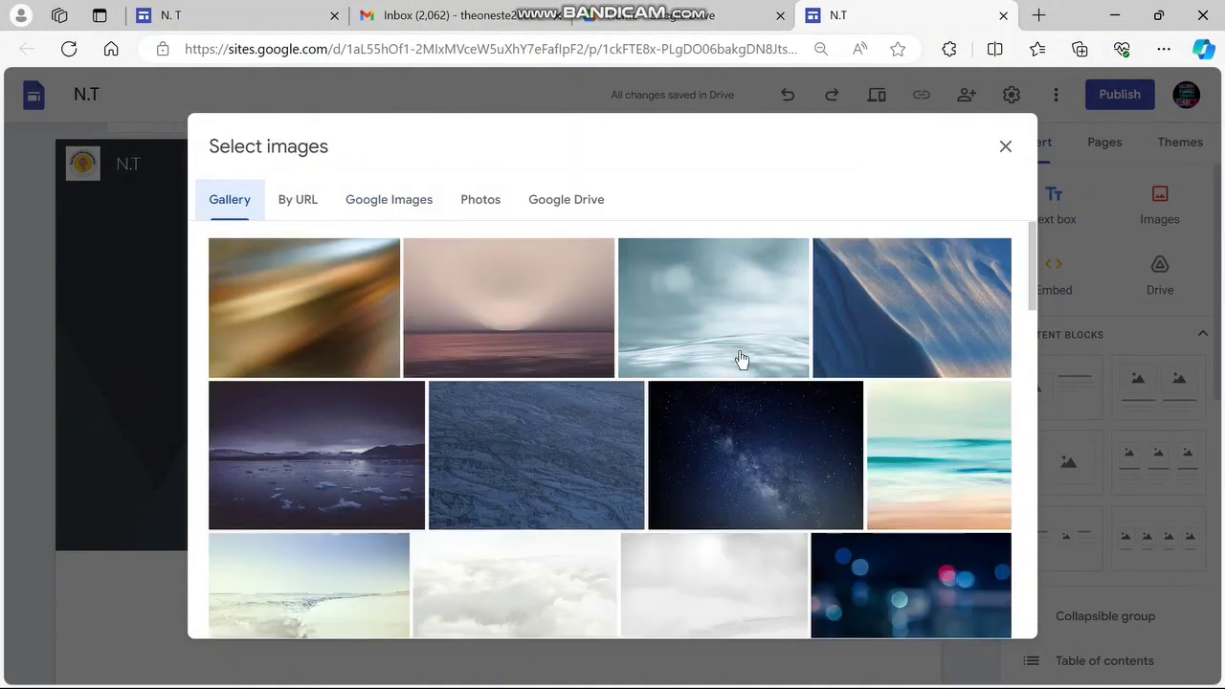
pyautogui.scroll(-6, 741, 356)
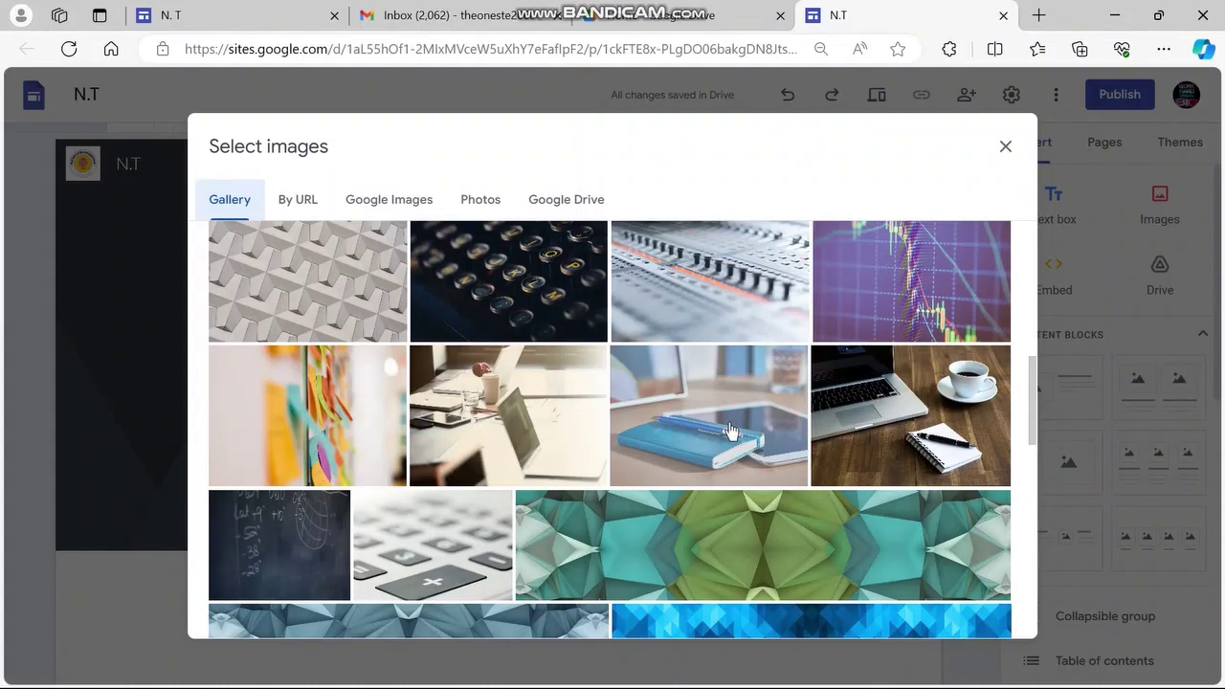
pyautogui.click(872, 435)
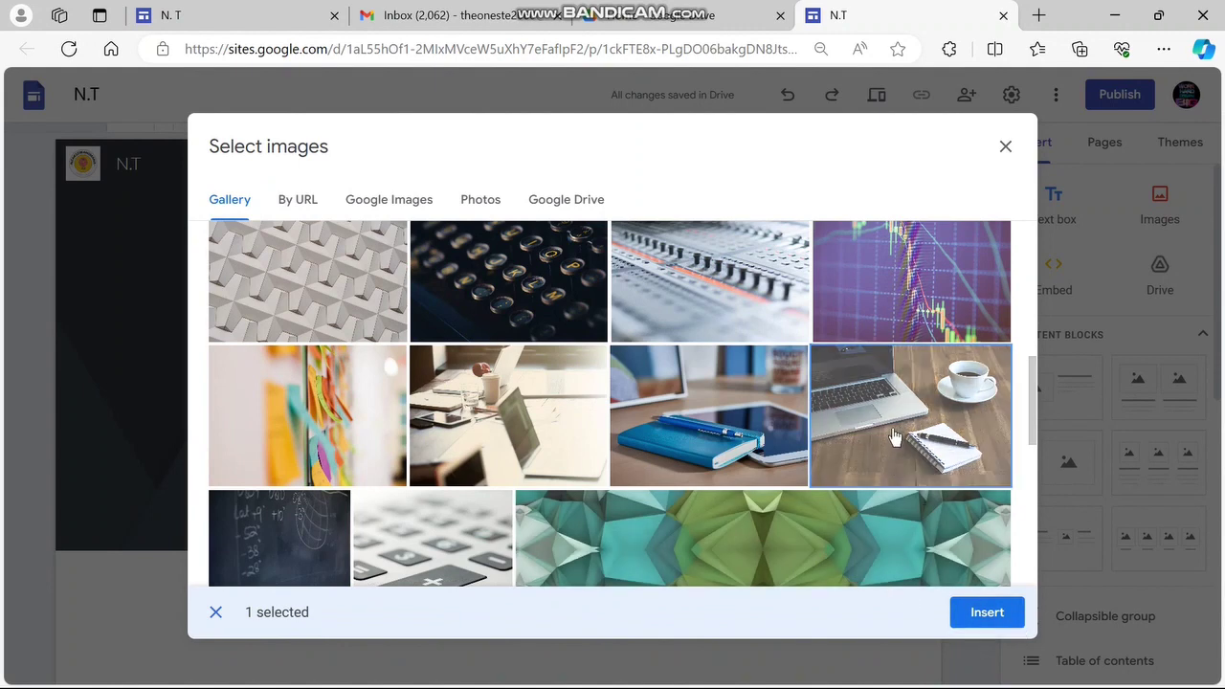
pyautogui.click(986, 615)
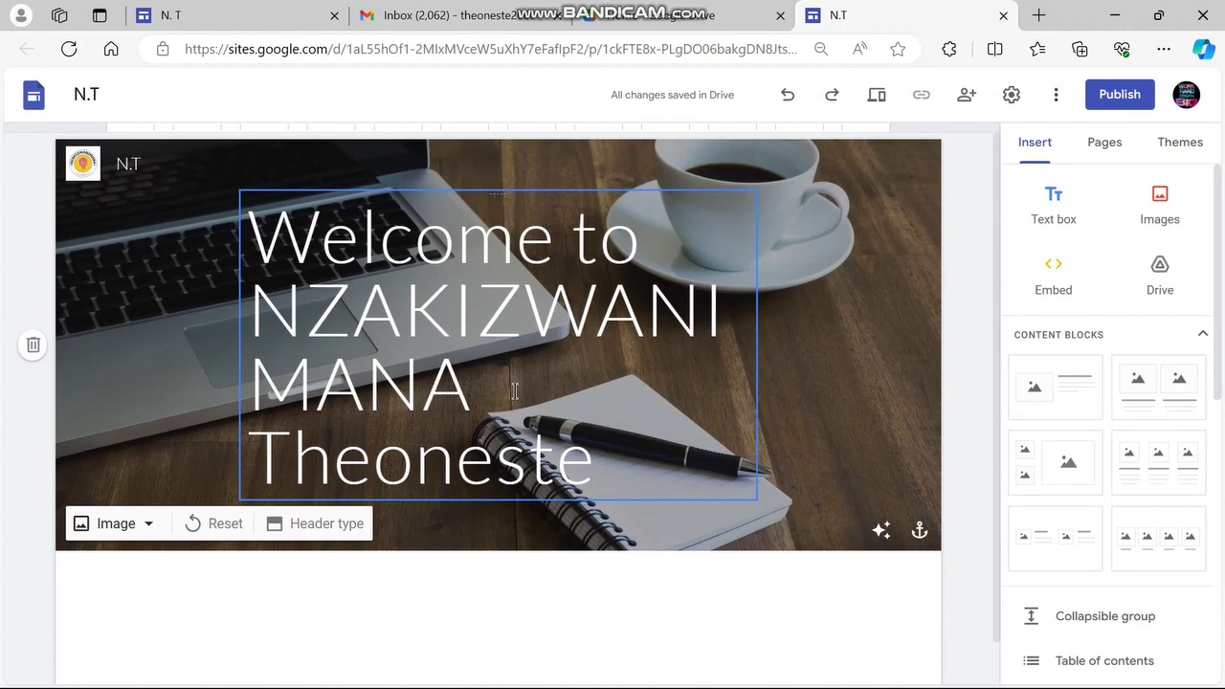
pyautogui.scroll(-1, 604, 370)
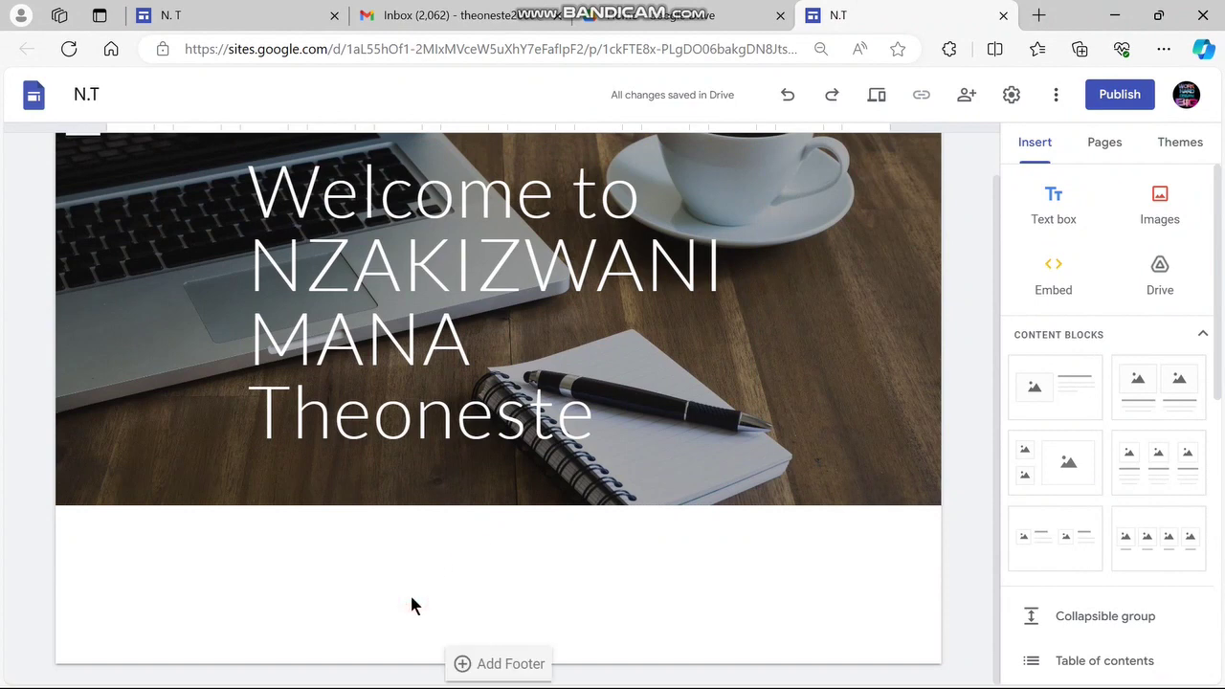
# Search Google Images for 'students' in the page's image insert dialog
pyautogui.click(1158, 224)
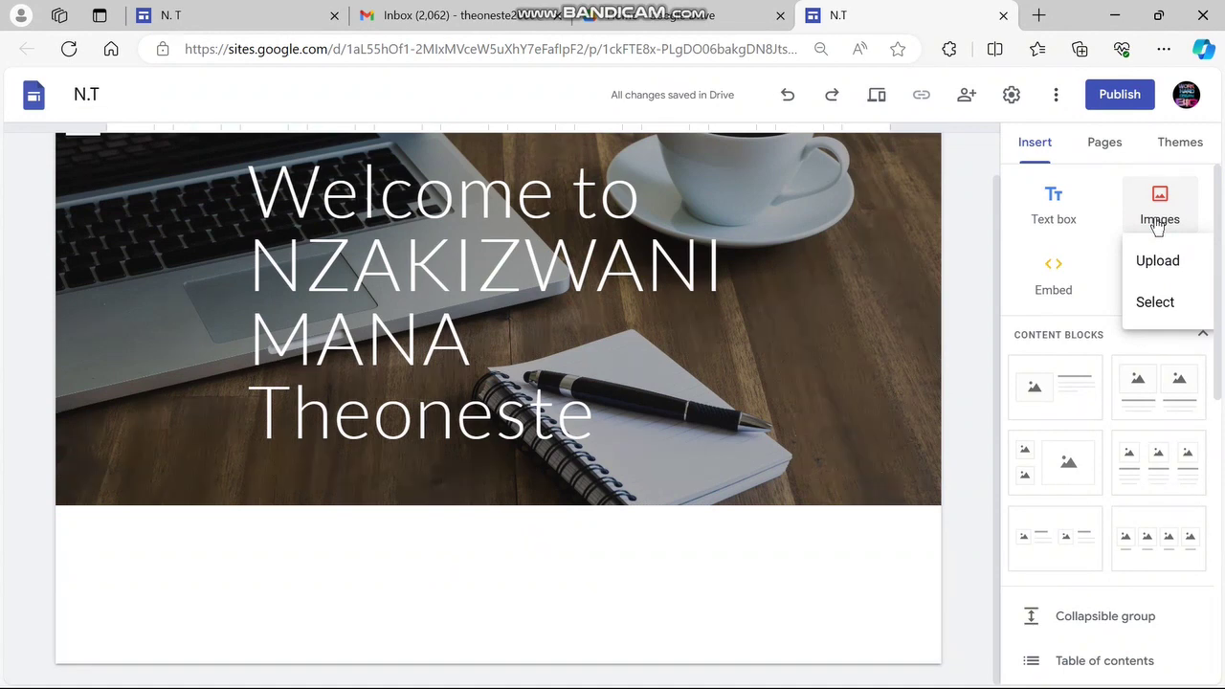
pyautogui.click(1157, 302)
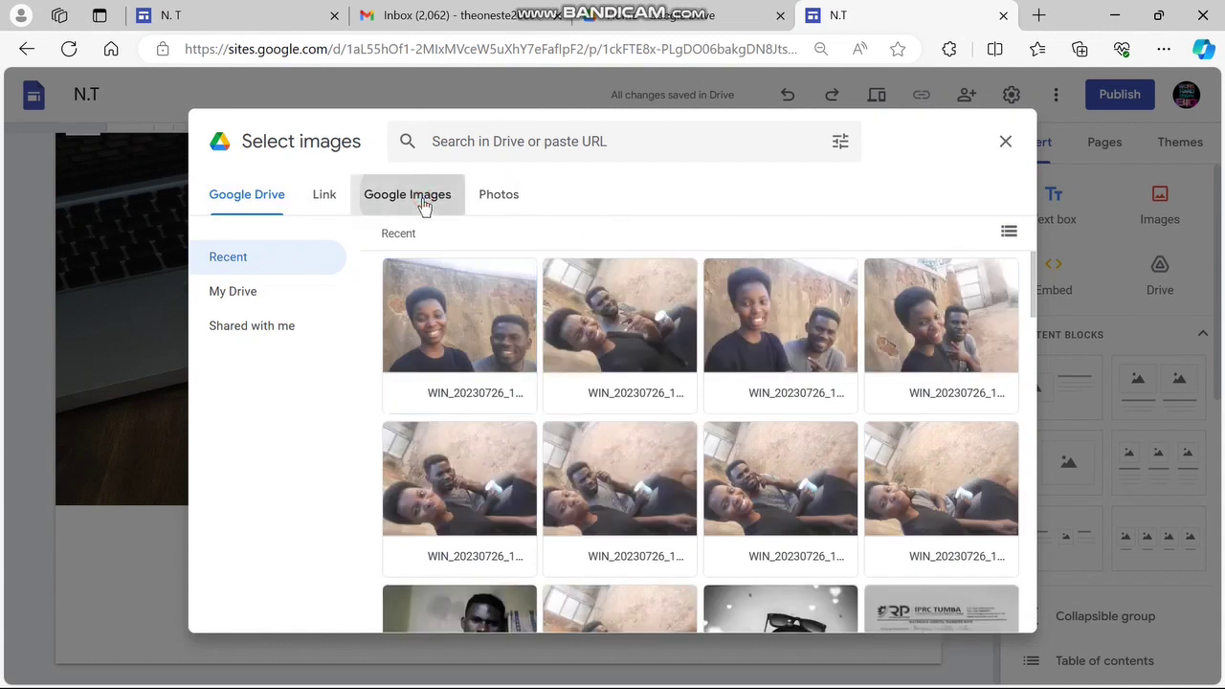
pyautogui.click(424, 204)
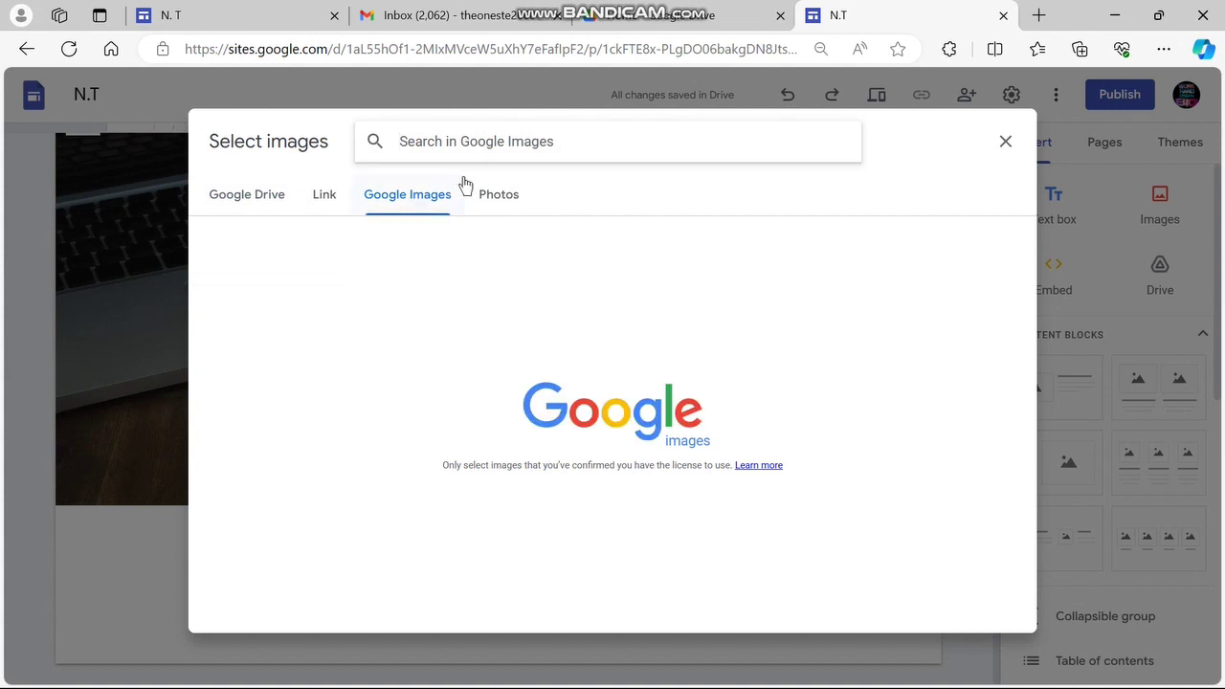
pyautogui.click(460, 128)
pyautogui.write('students')
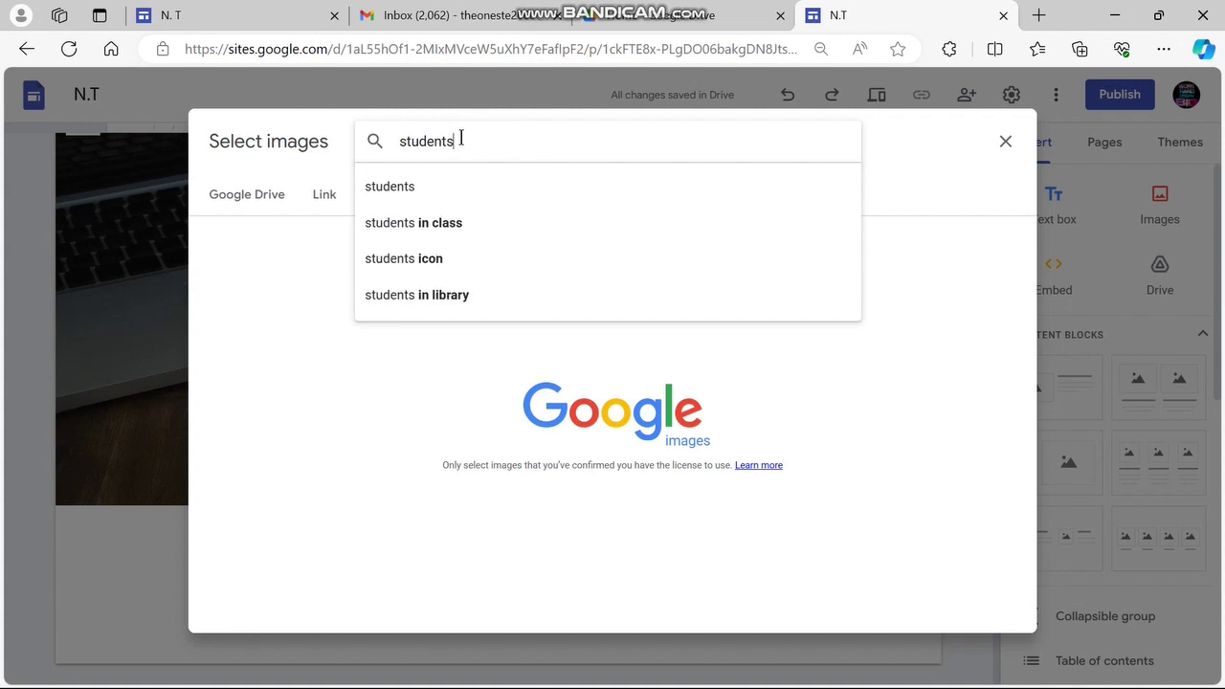
pyautogui.press('Return')
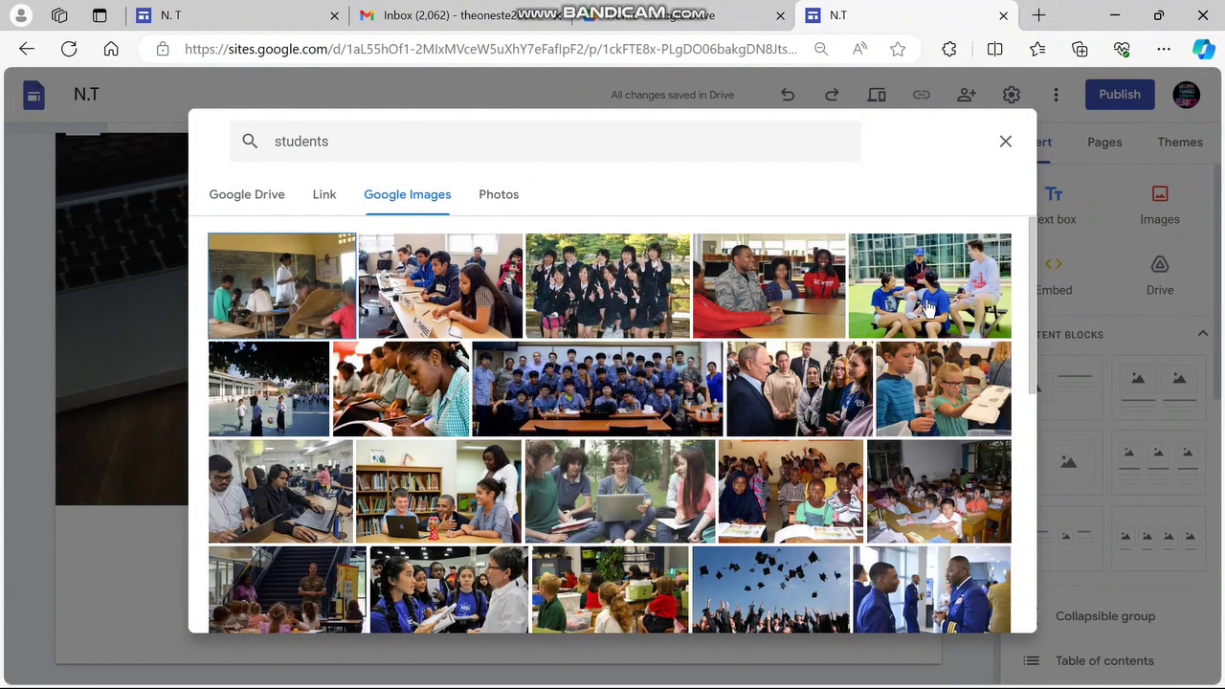
# Insert four student photos: outdoor group, uniforms, library classroom and laptops
pyautogui.click(930, 304)
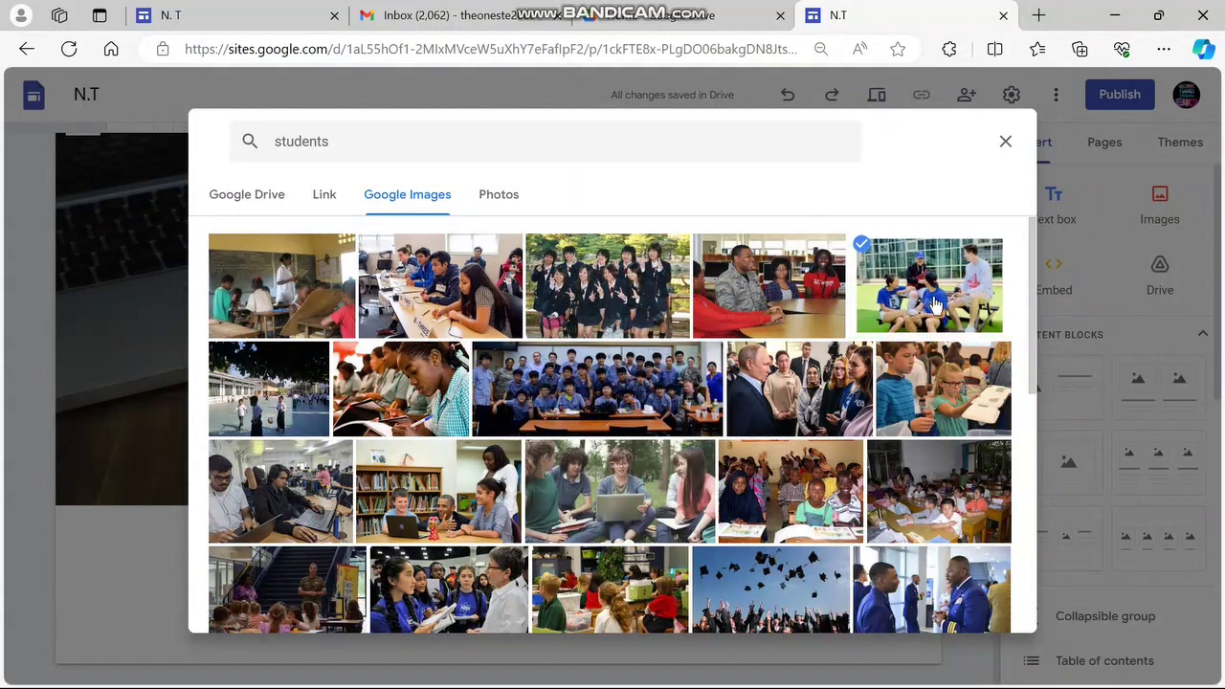
pyautogui.click(647, 312)
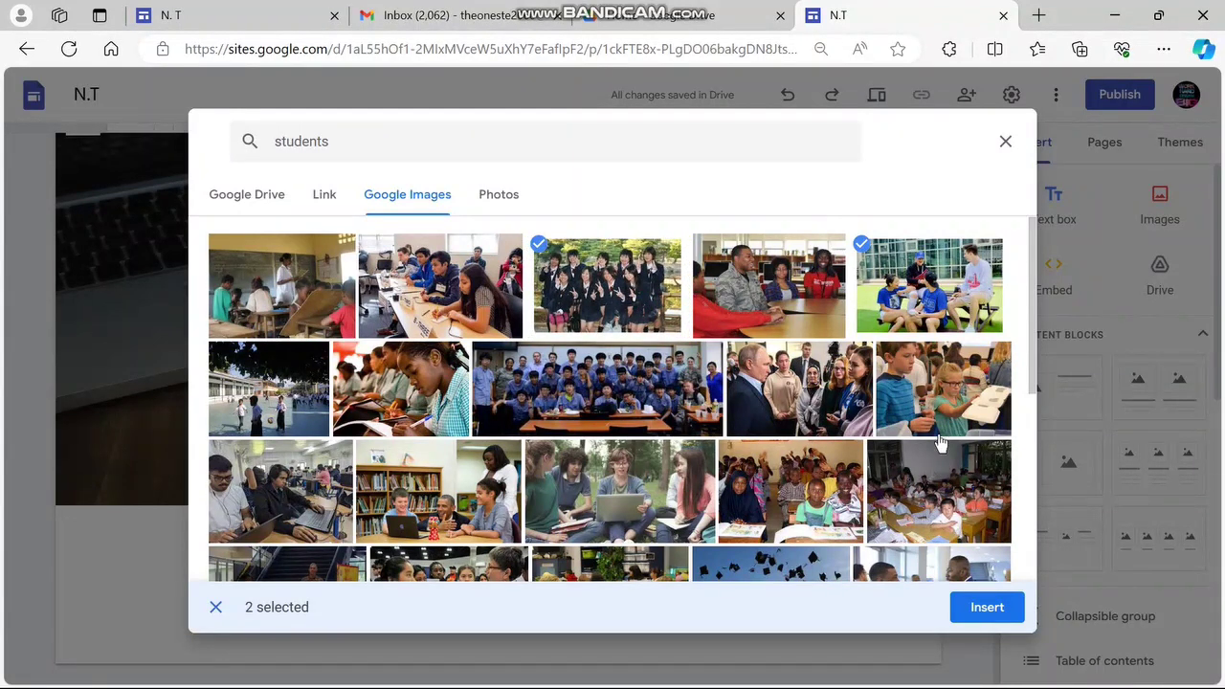
pyautogui.click(438, 513)
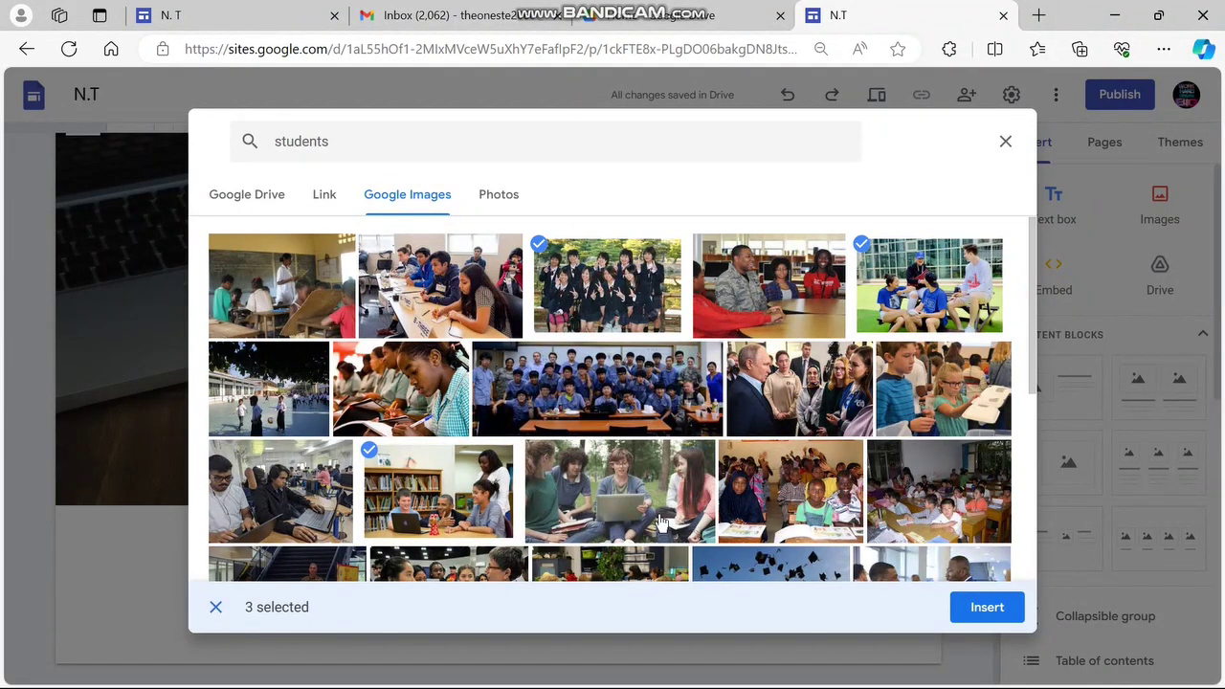
pyautogui.click(628, 500)
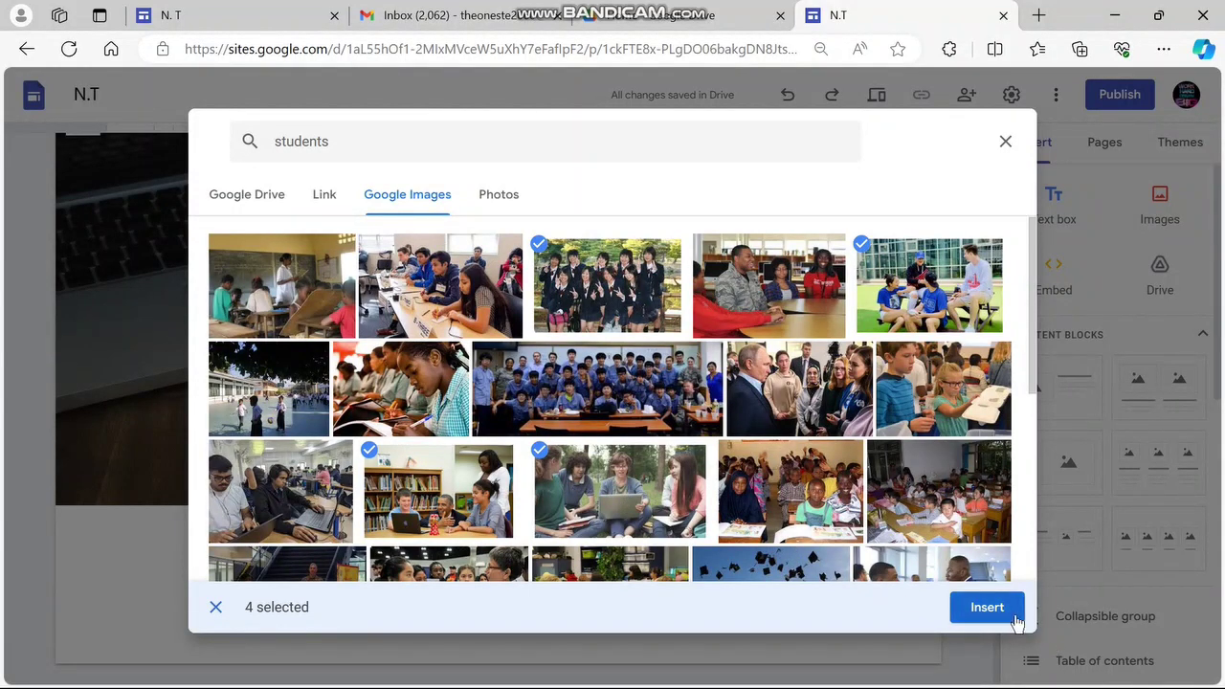
pyautogui.click(969, 608)
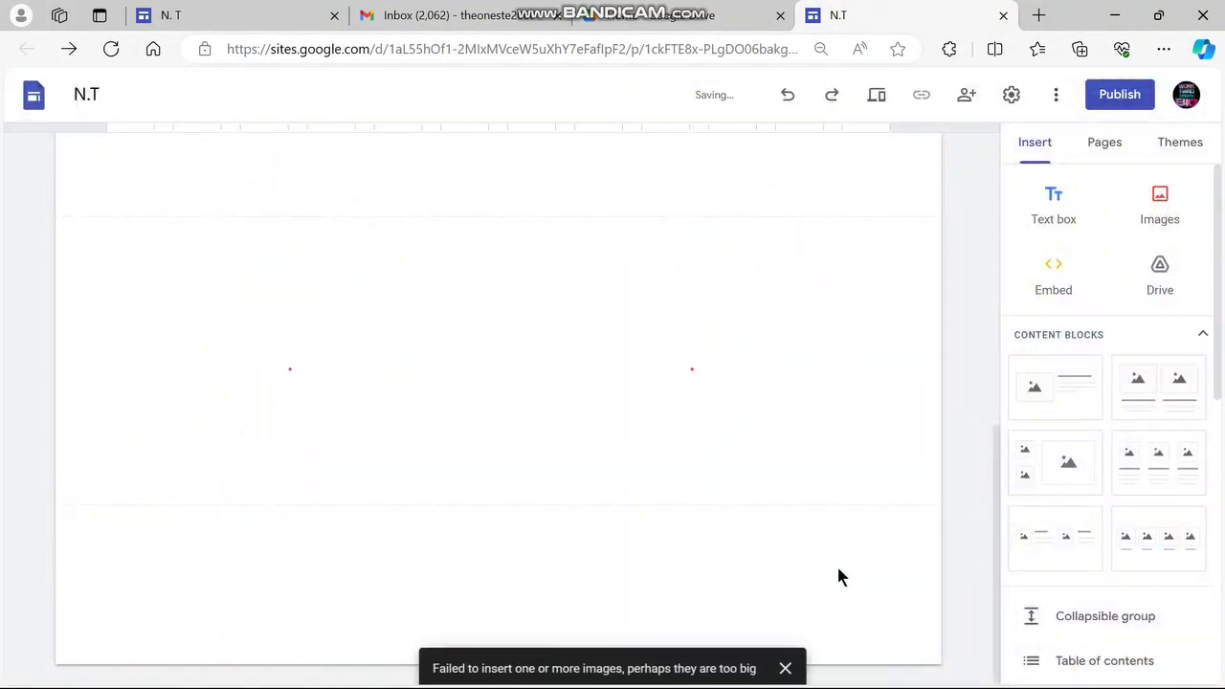
# Move the library classroom photo into the top-right image slot
pyautogui.click(659, 488)
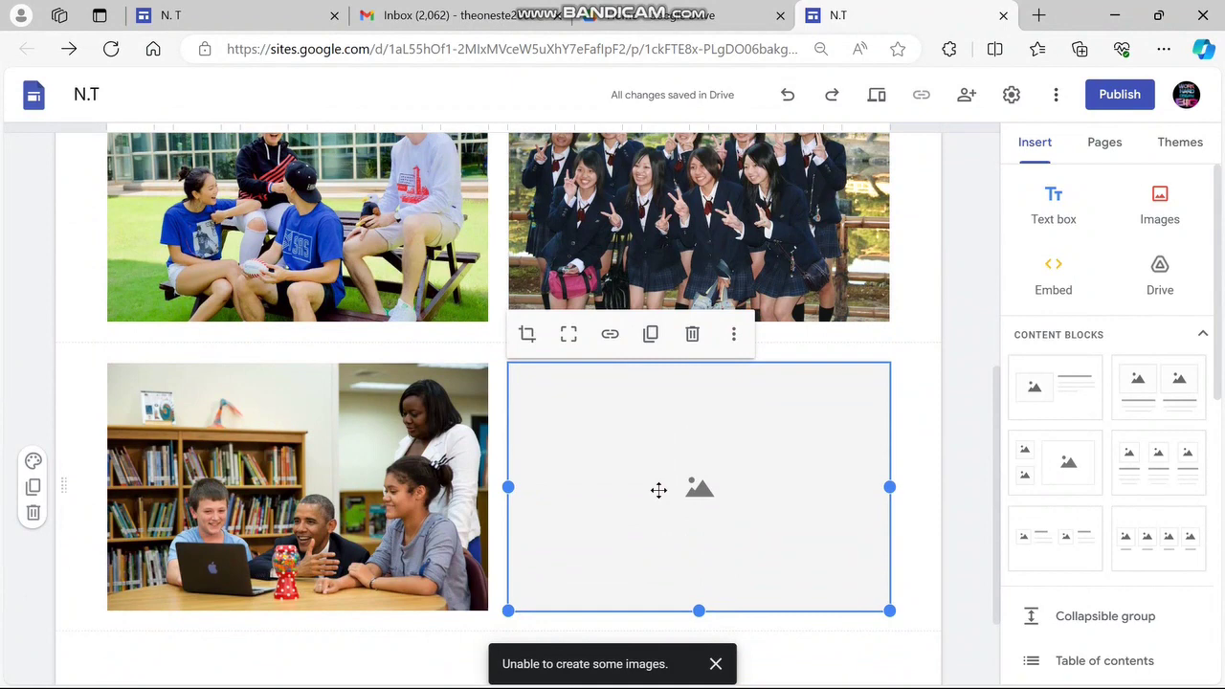
pyautogui.scroll(-2, 658, 490)
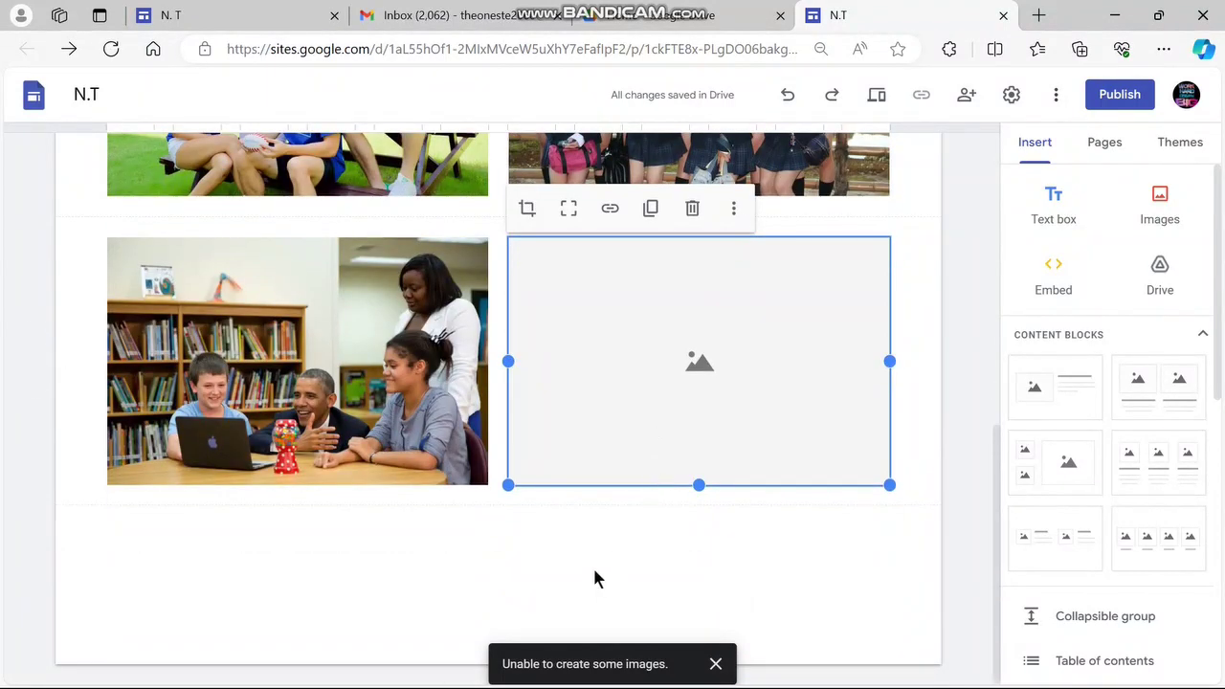
pyautogui.scroll(5, 555, 583)
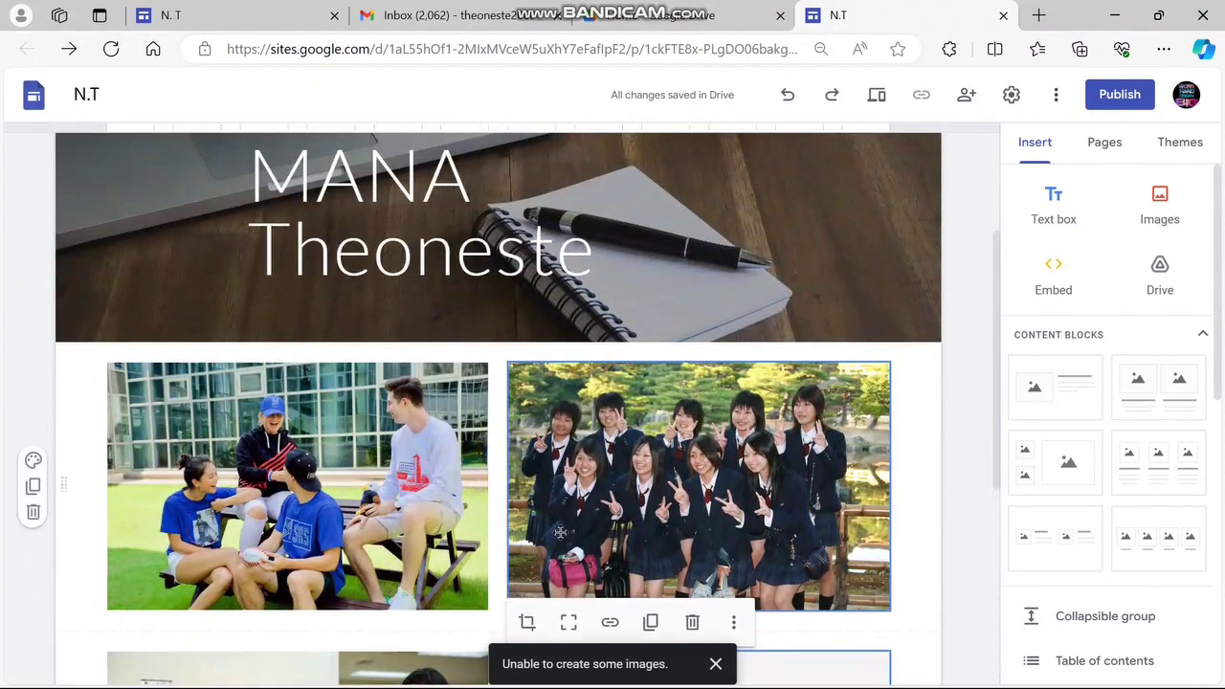
pyautogui.scroll(-3, 317, 540)
pyautogui.moveTo(317, 540); pyautogui.dragTo(604, 293)
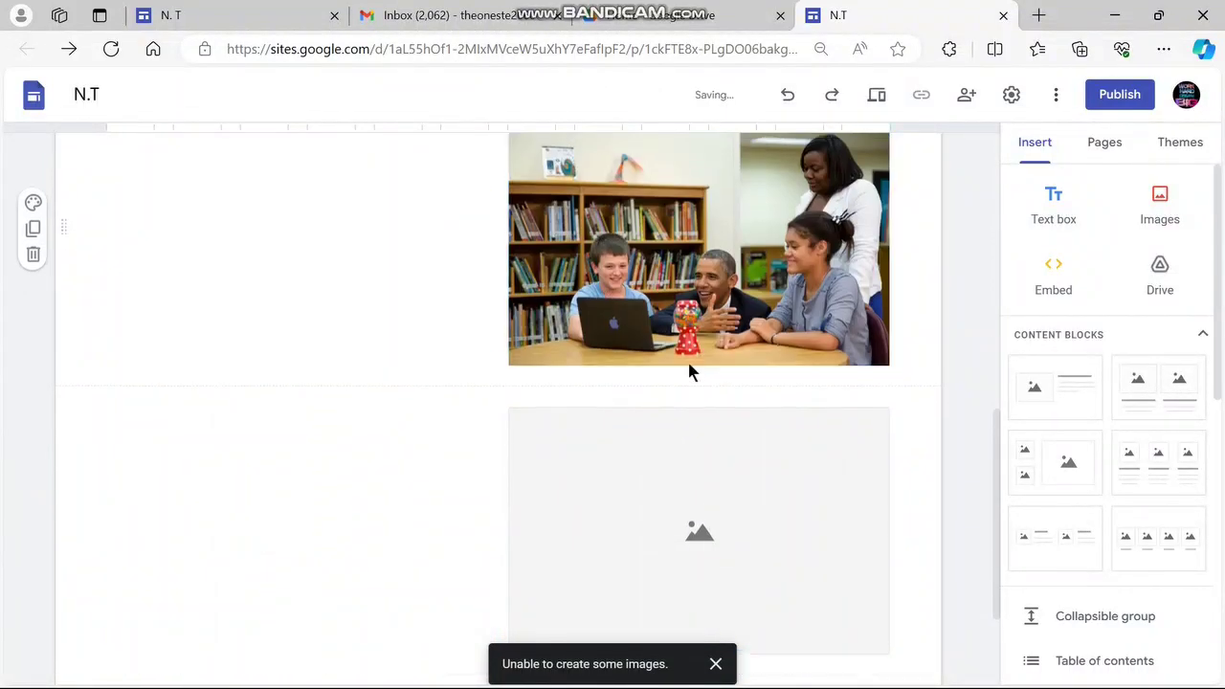
pyautogui.scroll(5, 689, 370)
pyautogui.scroll(-2, 689, 370)
pyautogui.scroll(-1, 688, 363)
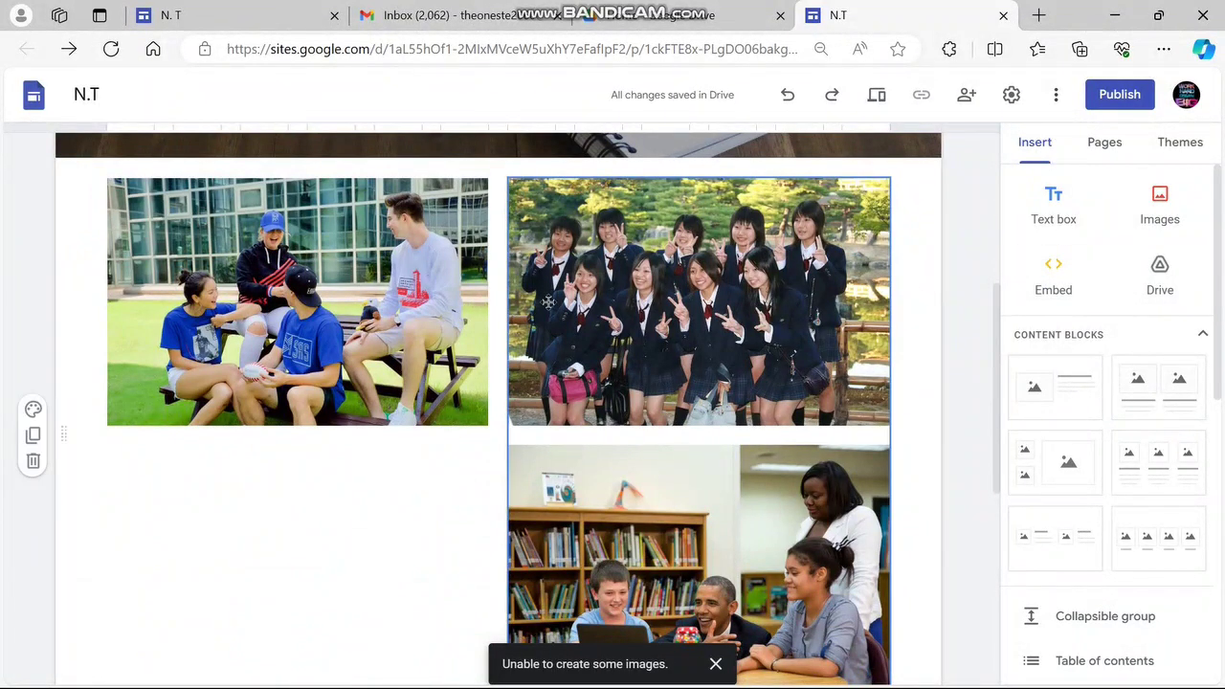
# Delete the photo section and the empty image section, leaving the body blank
pyautogui.click(32, 461)
pyautogui.scroll(-4, 652, 462)
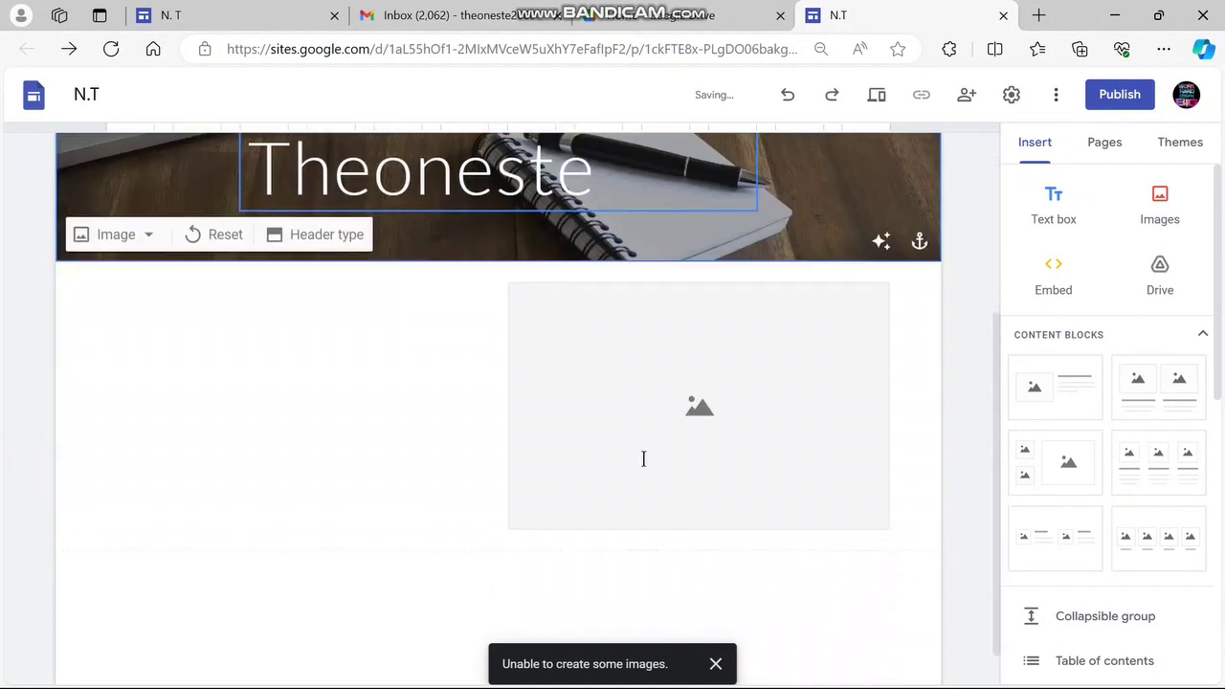
pyautogui.click(307, 465)
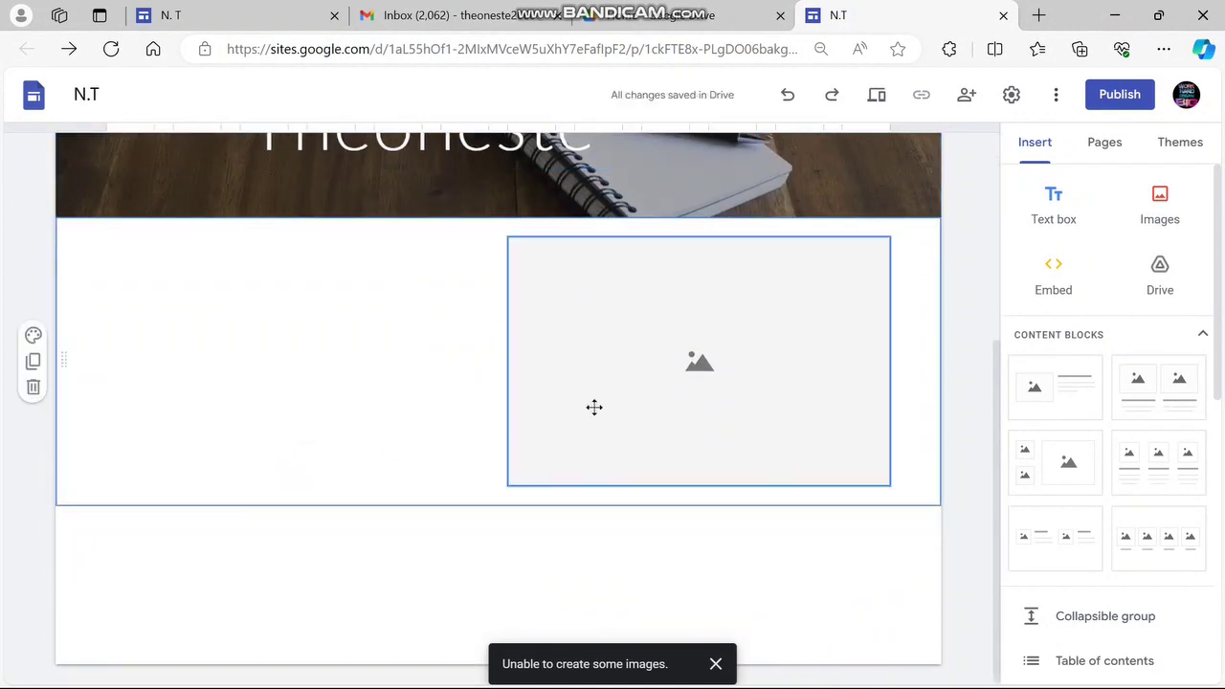
pyautogui.click(32, 388)
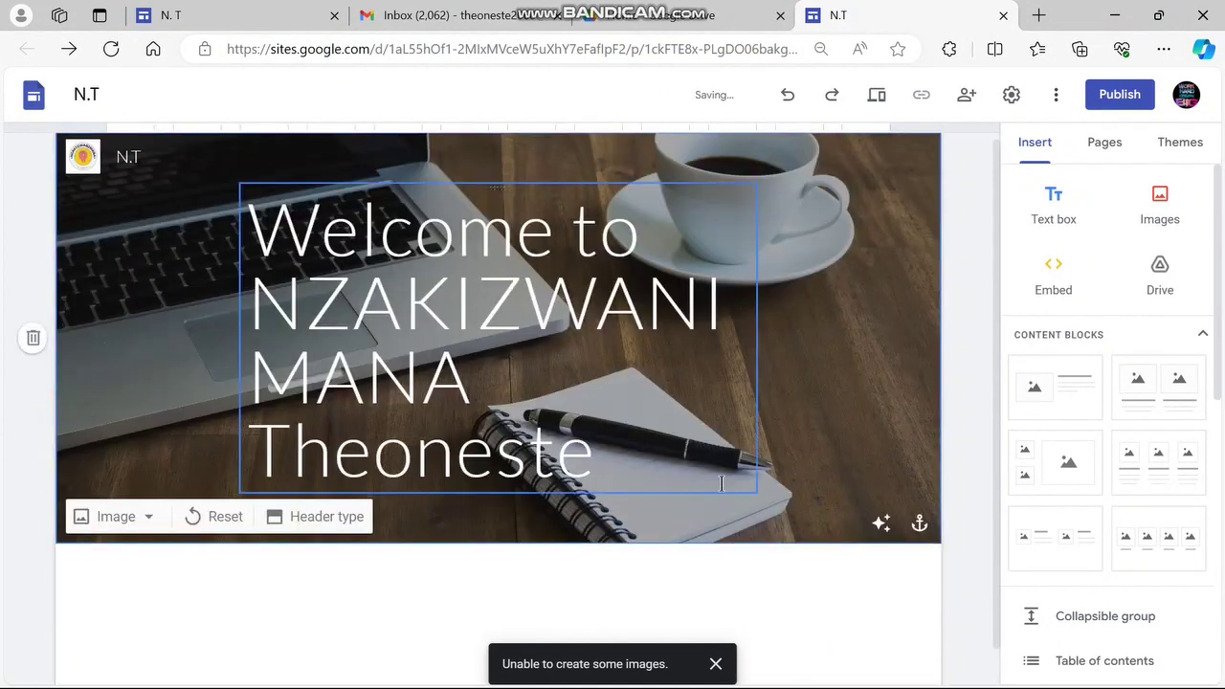
pyautogui.scroll(-1, 478, 383)
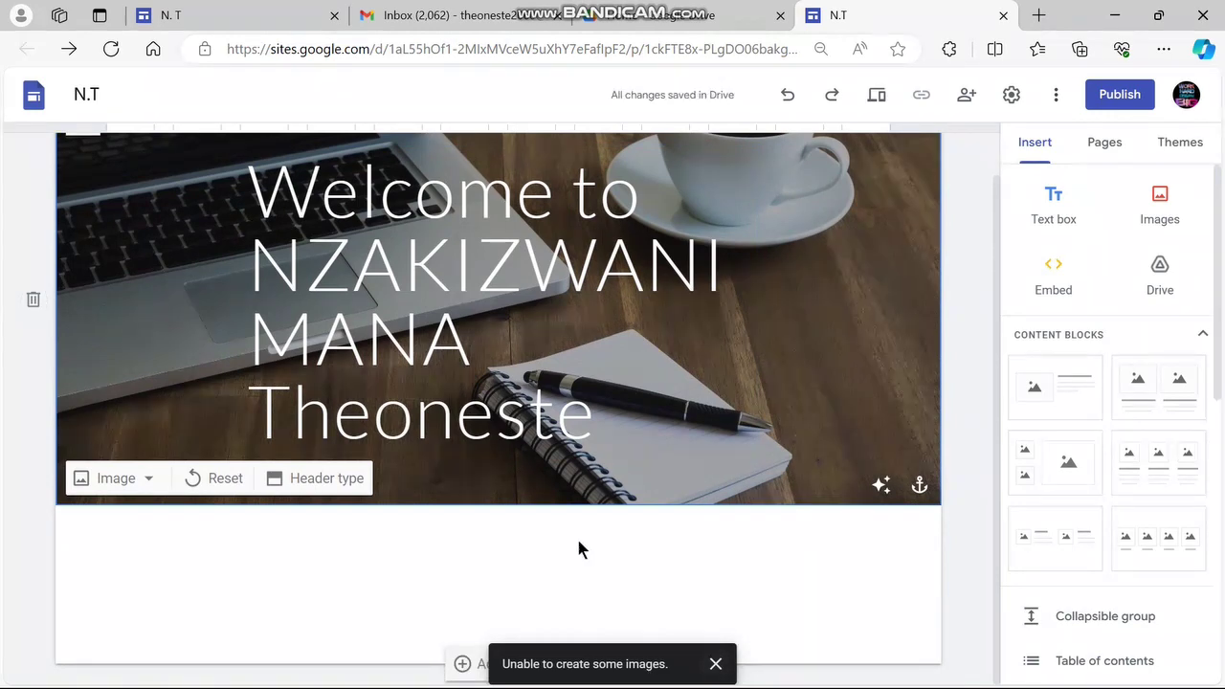
pyautogui.click(737, 587)
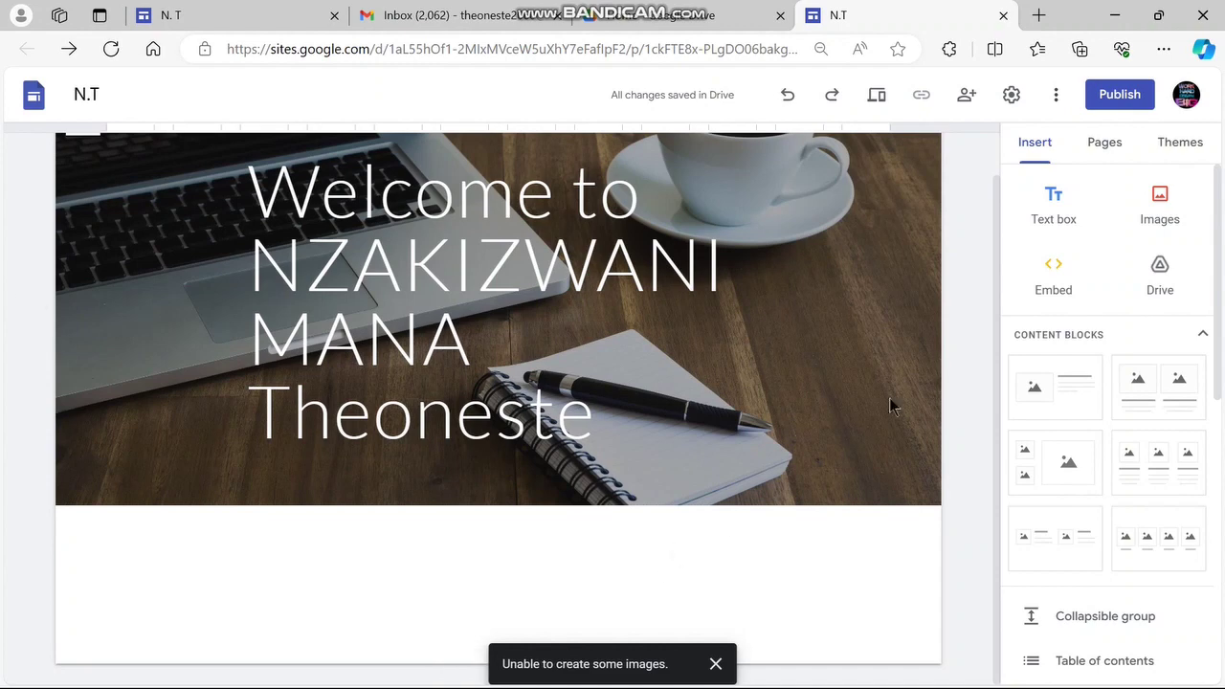
# Add a centred Heading text box reading 'My Youtube regular videos' below the header
pyautogui.click(1056, 228)
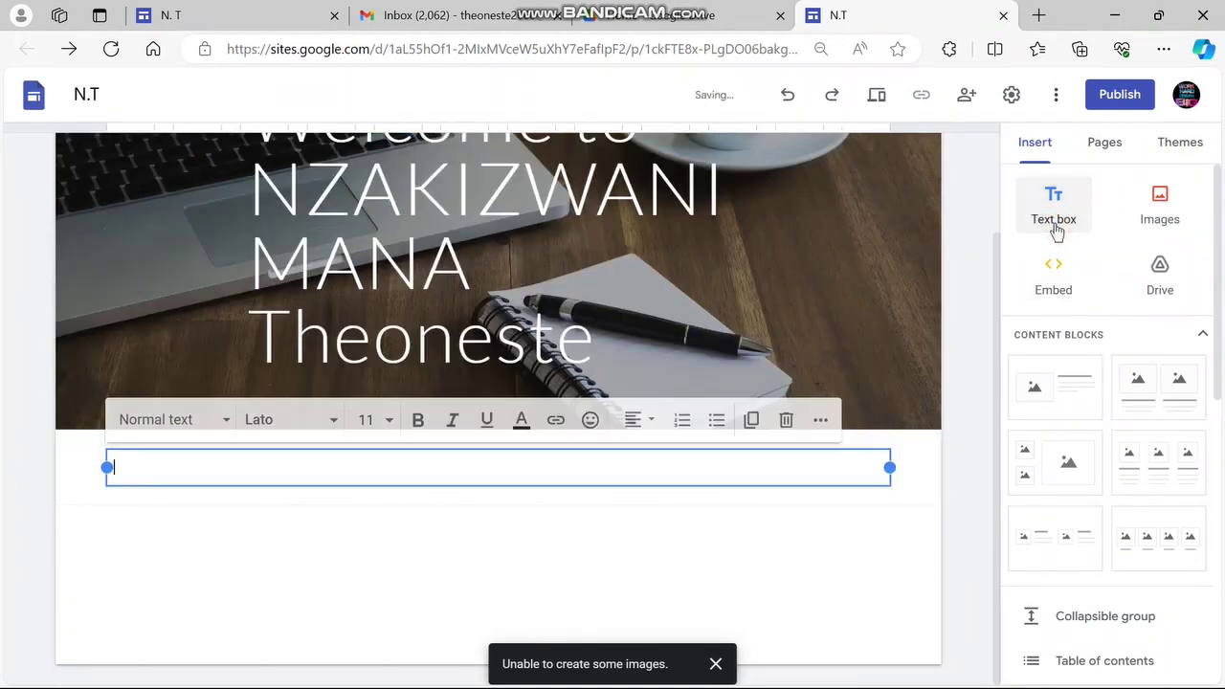
pyautogui.click(278, 464)
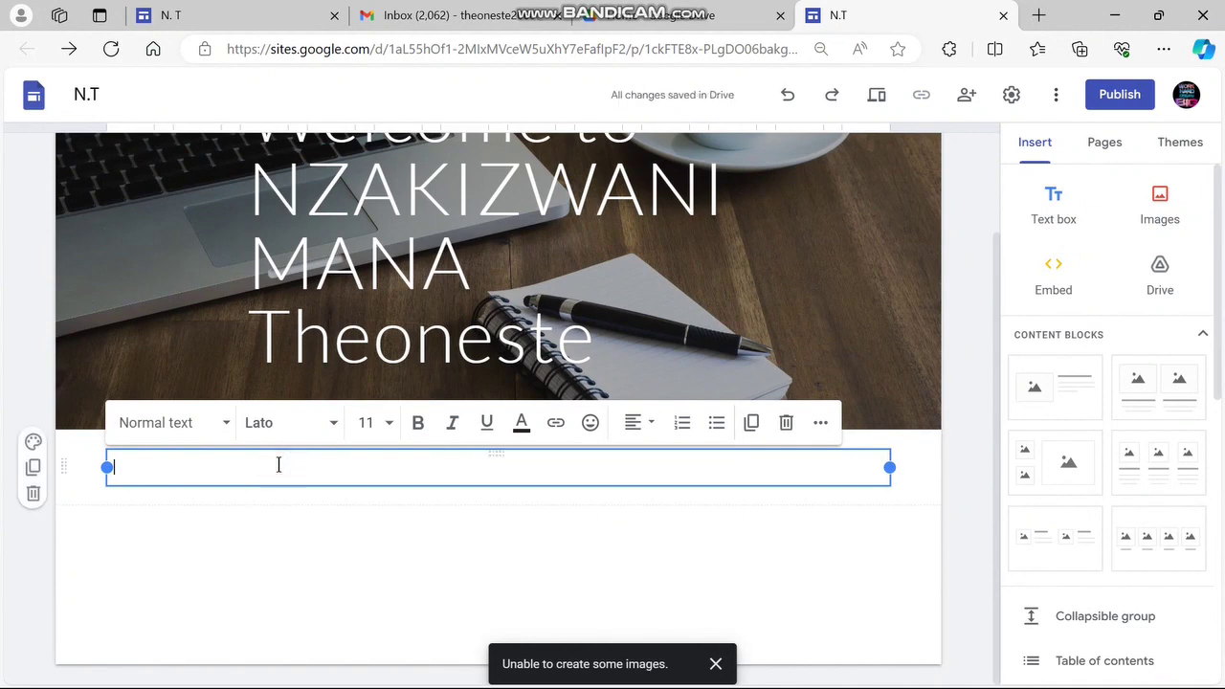
pyautogui.click(226, 424)
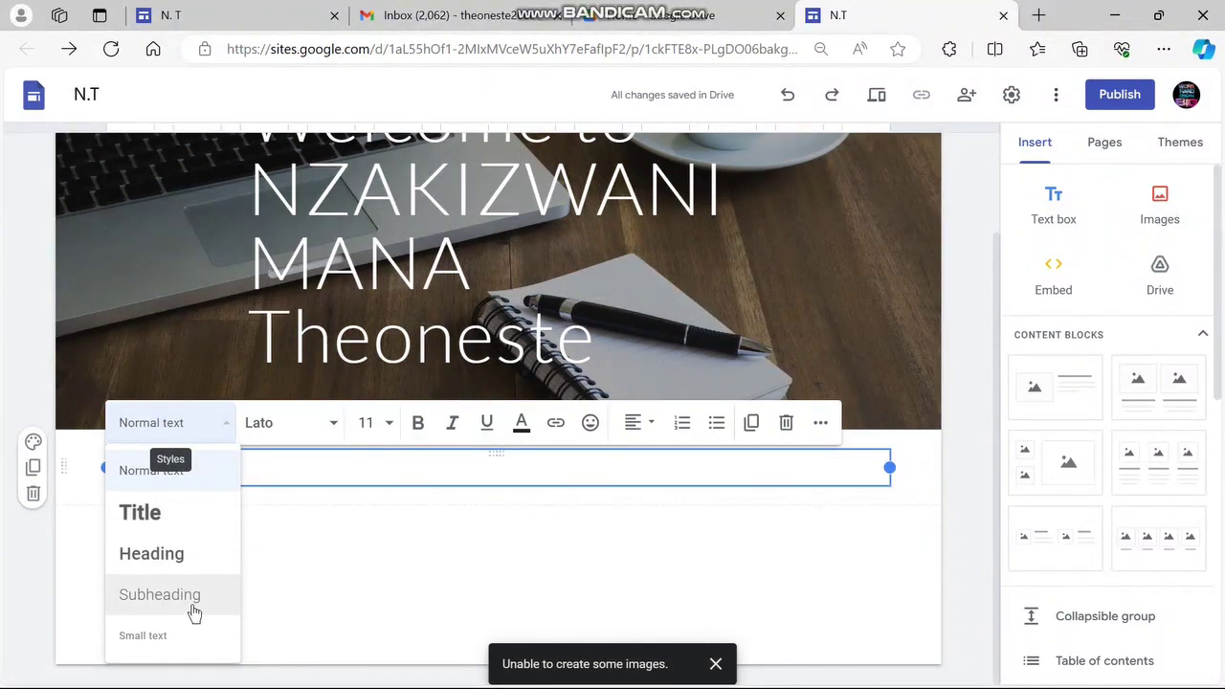
pyautogui.click(181, 566)
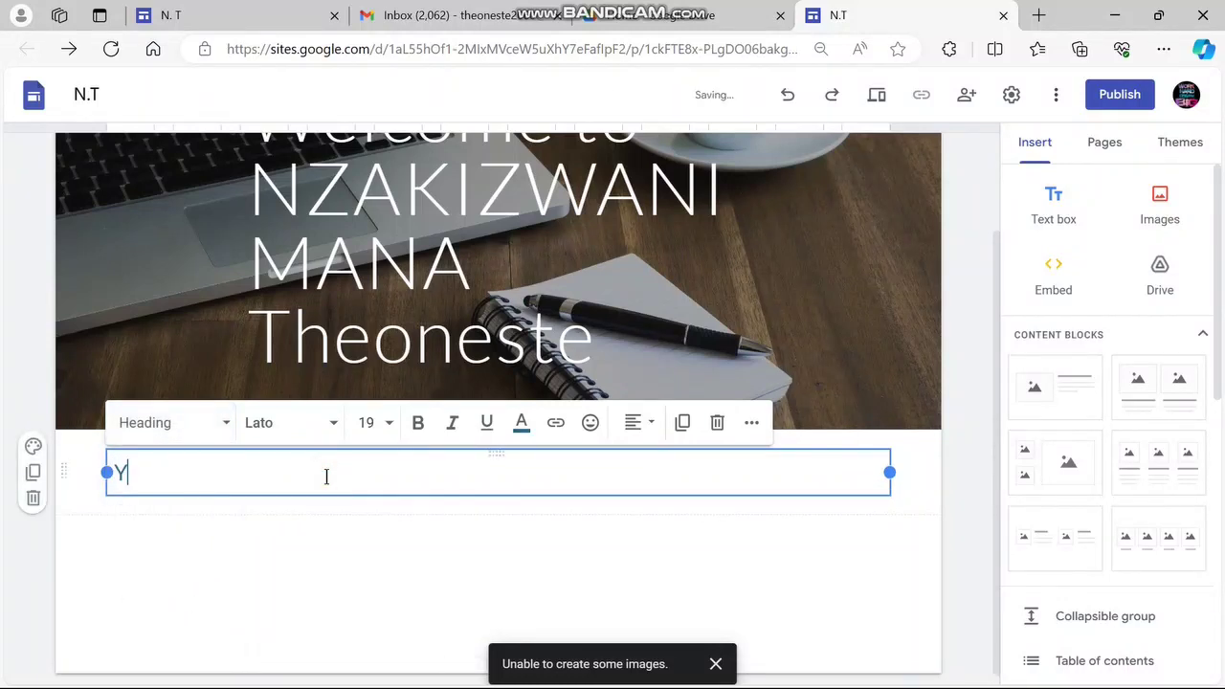
pyautogui.write('Youtu')
pyautogui.press('BackSpace')
pyautogui.press('BackSpace')
pyautogui.press('BackSpace')
pyautogui.press('BackSpace')
pyautogui.write('My Youtube')
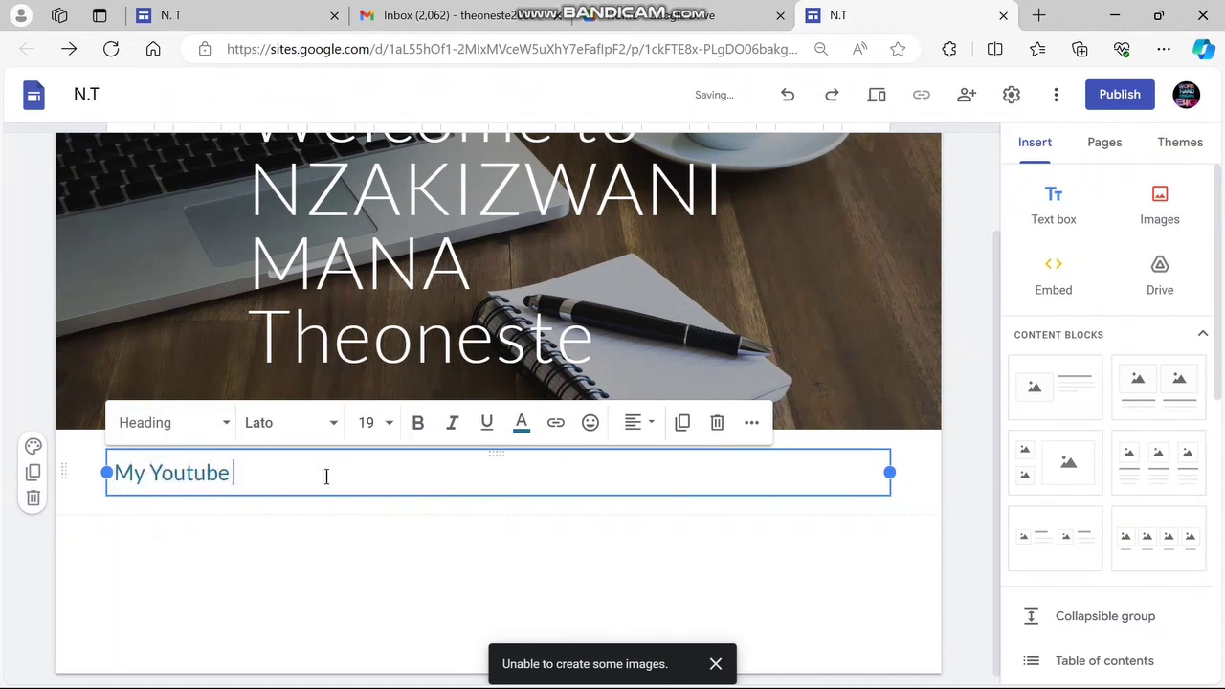
pyautogui.press('BackSpace')
pyautogui.write('regular videos')
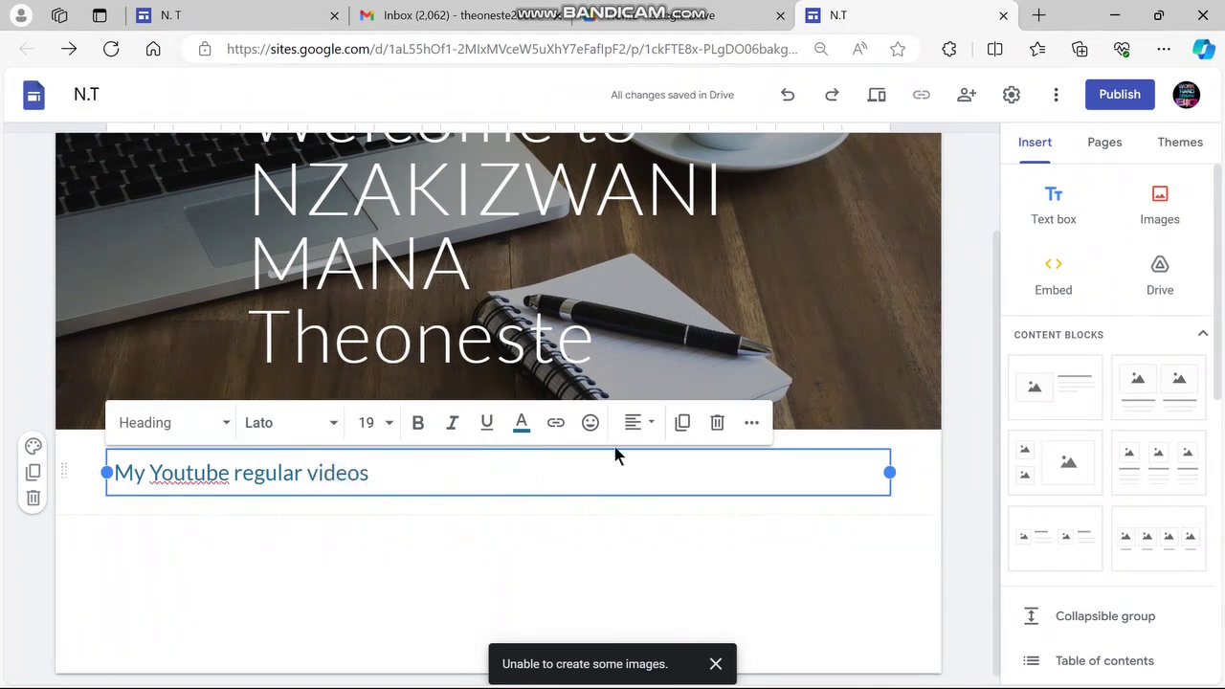
pyautogui.click(648, 433)
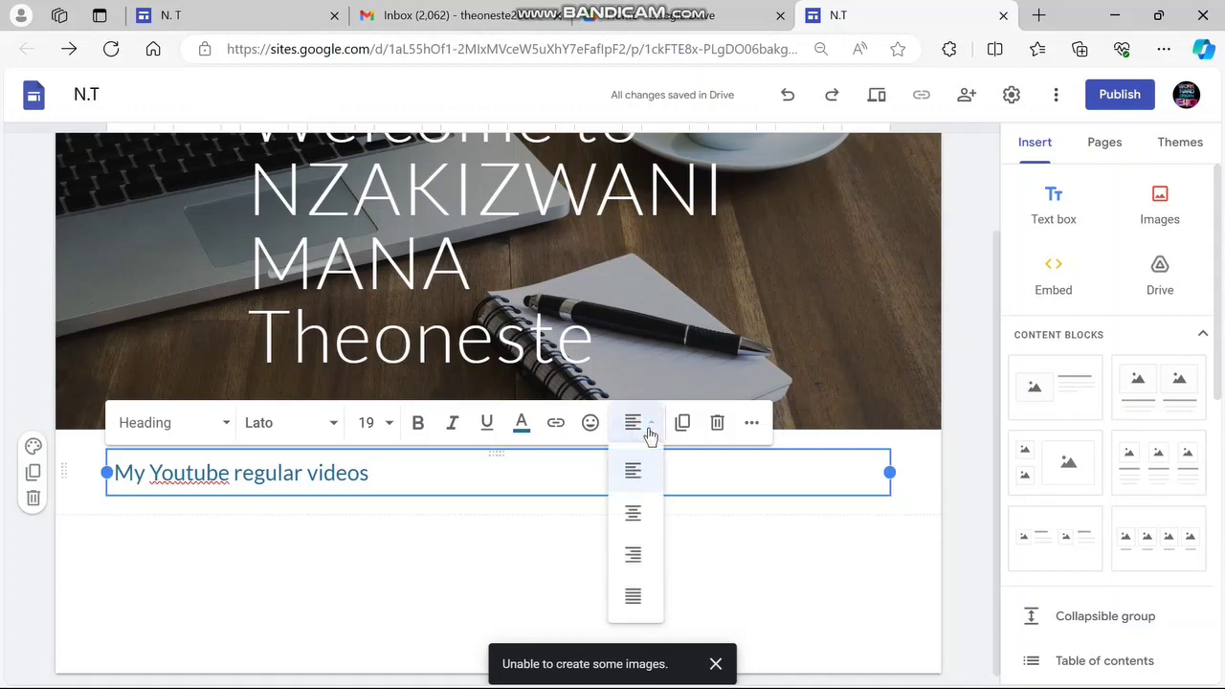
pyautogui.click(632, 514)
pyautogui.click(601, 565)
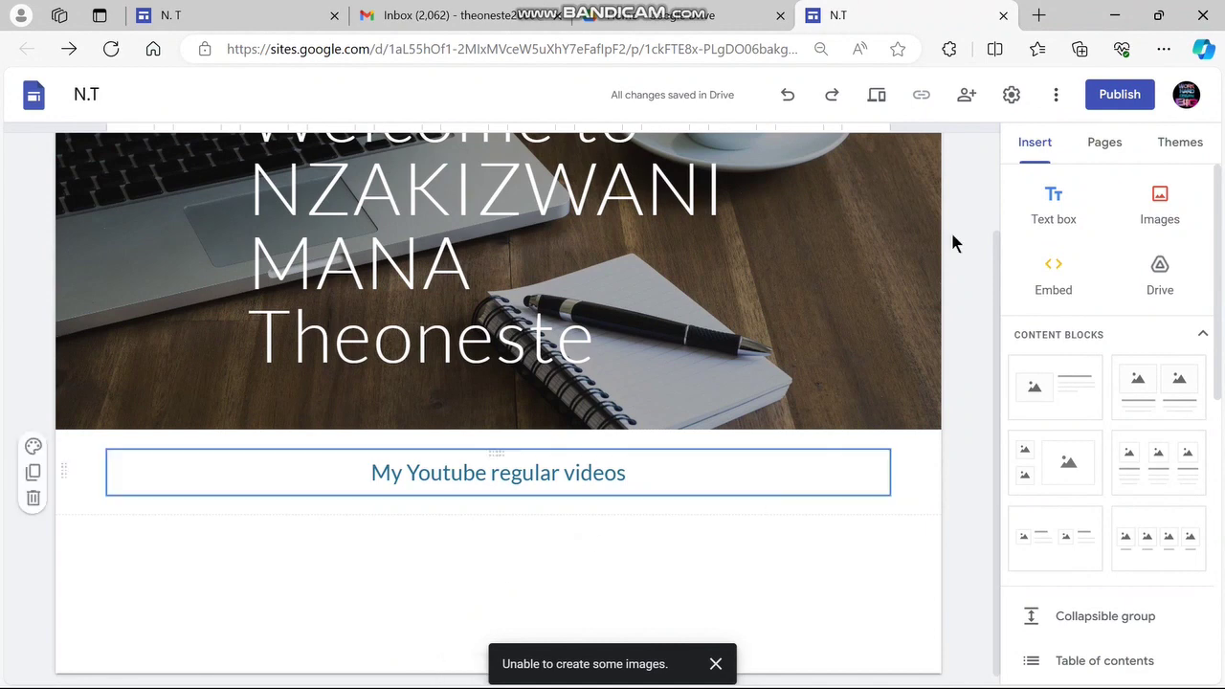
# Choose YouTube from the Insert panel to add a video to the page
pyautogui.scroll(-5, 1080, 239)
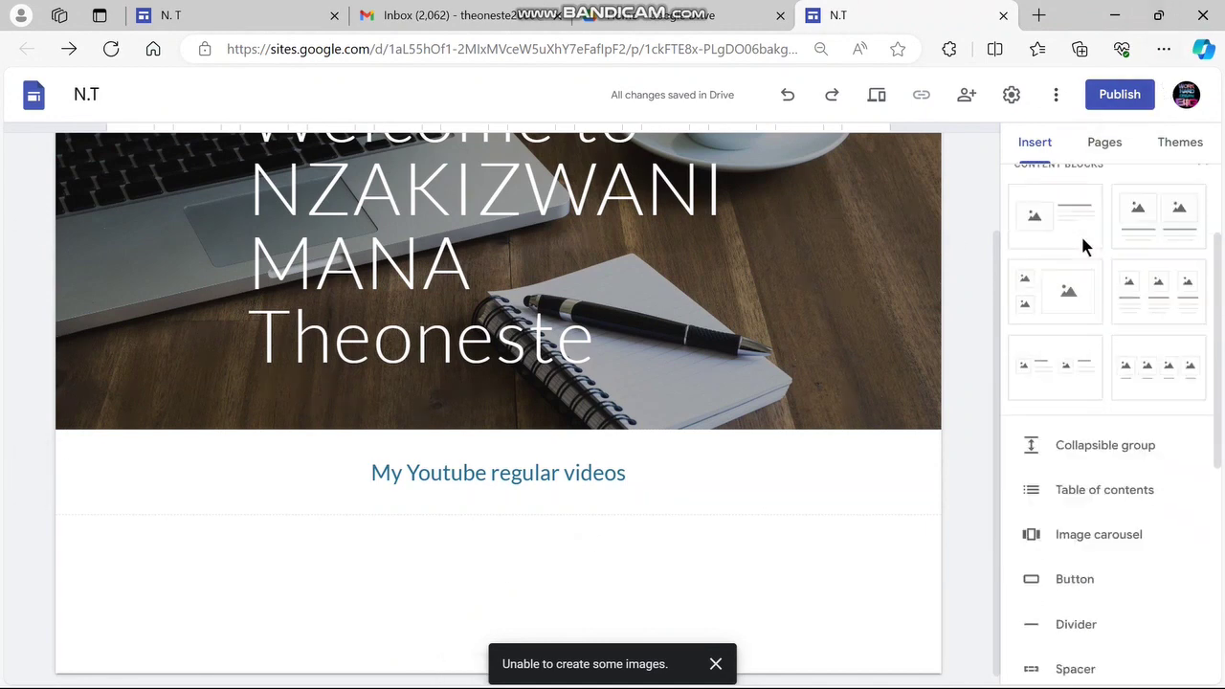
pyautogui.scroll(-3, 1082, 245)
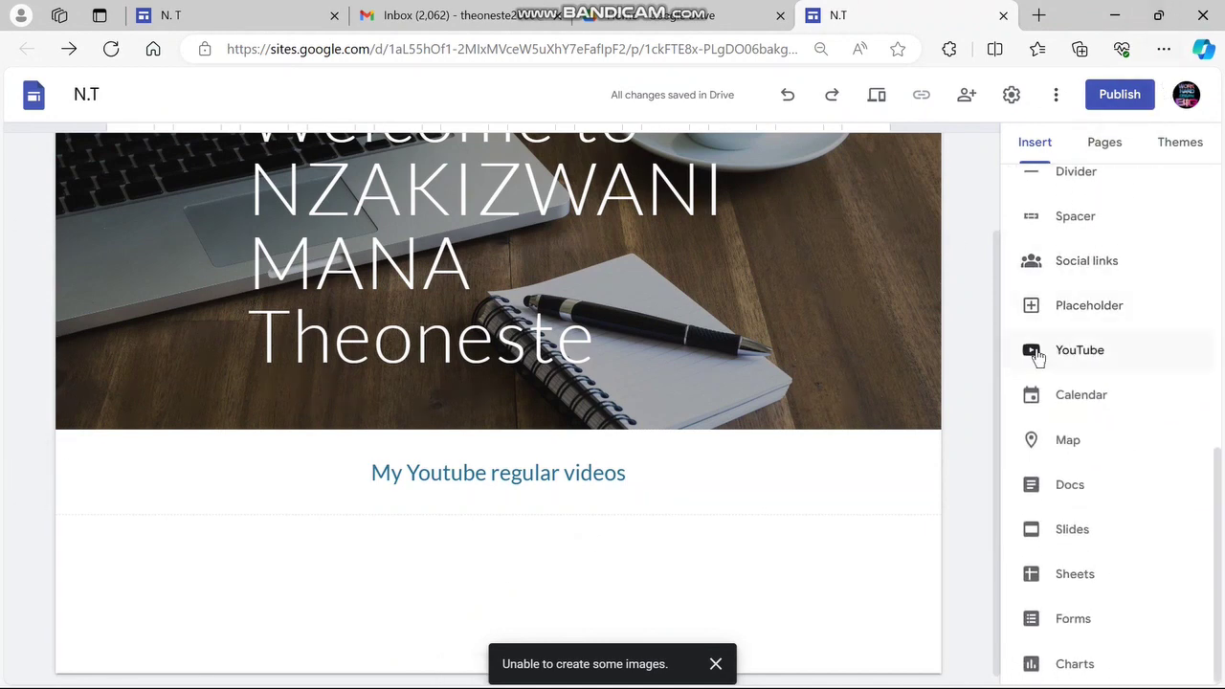
pyautogui.scroll(8, 1100, 325)
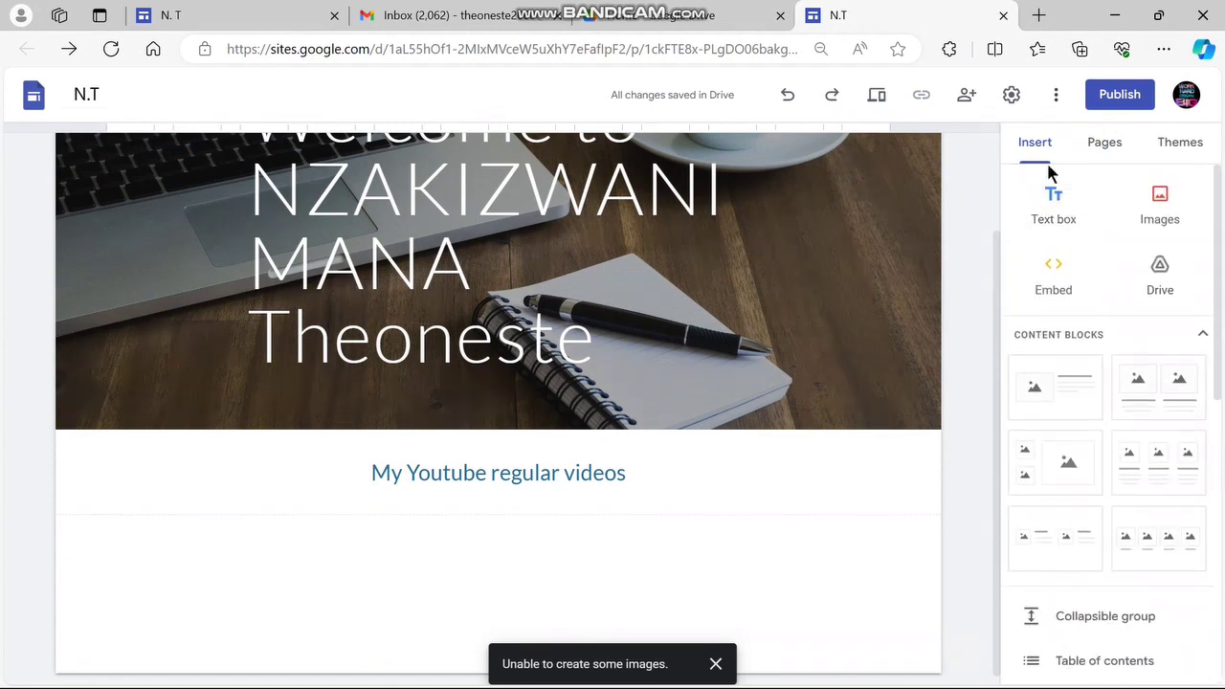
pyautogui.scroll(-6, 1093, 374)
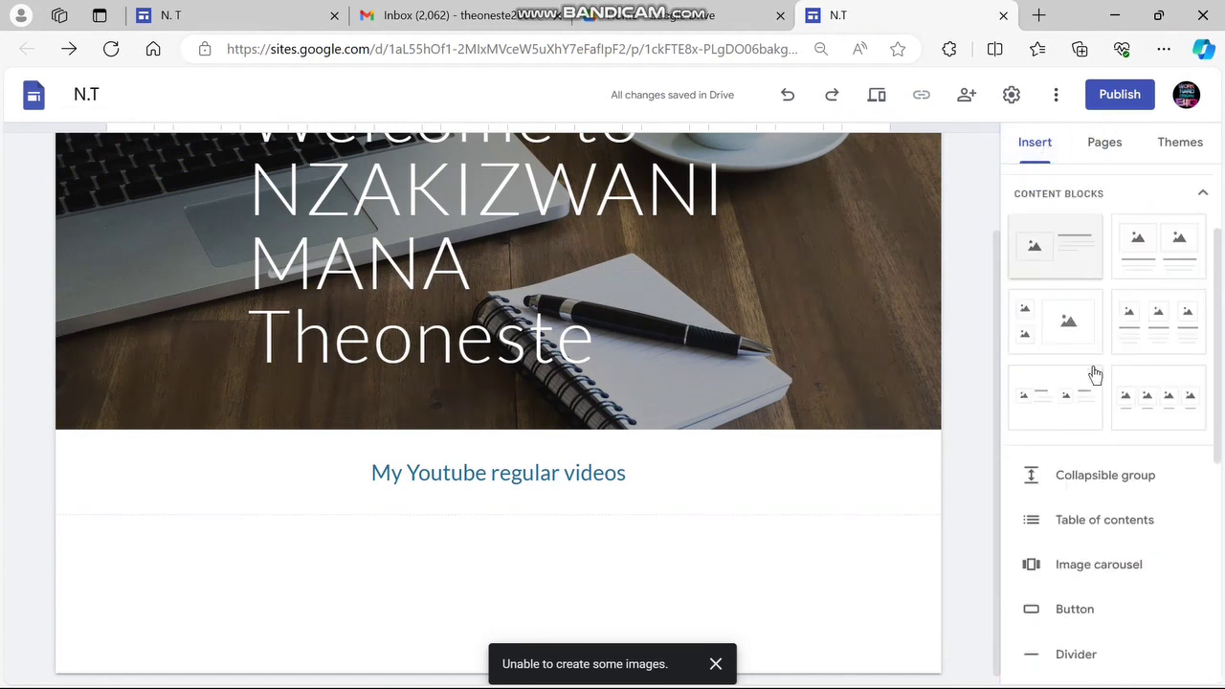
pyautogui.scroll(-1, 1095, 375)
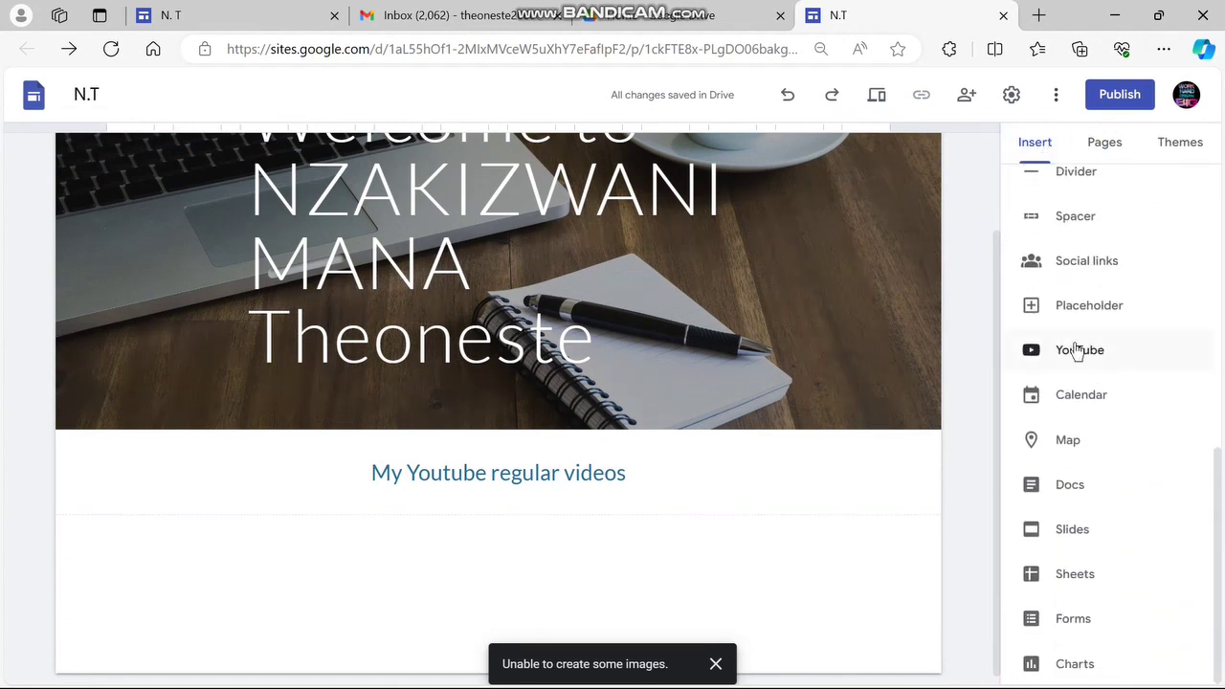
pyautogui.click(1082, 352)
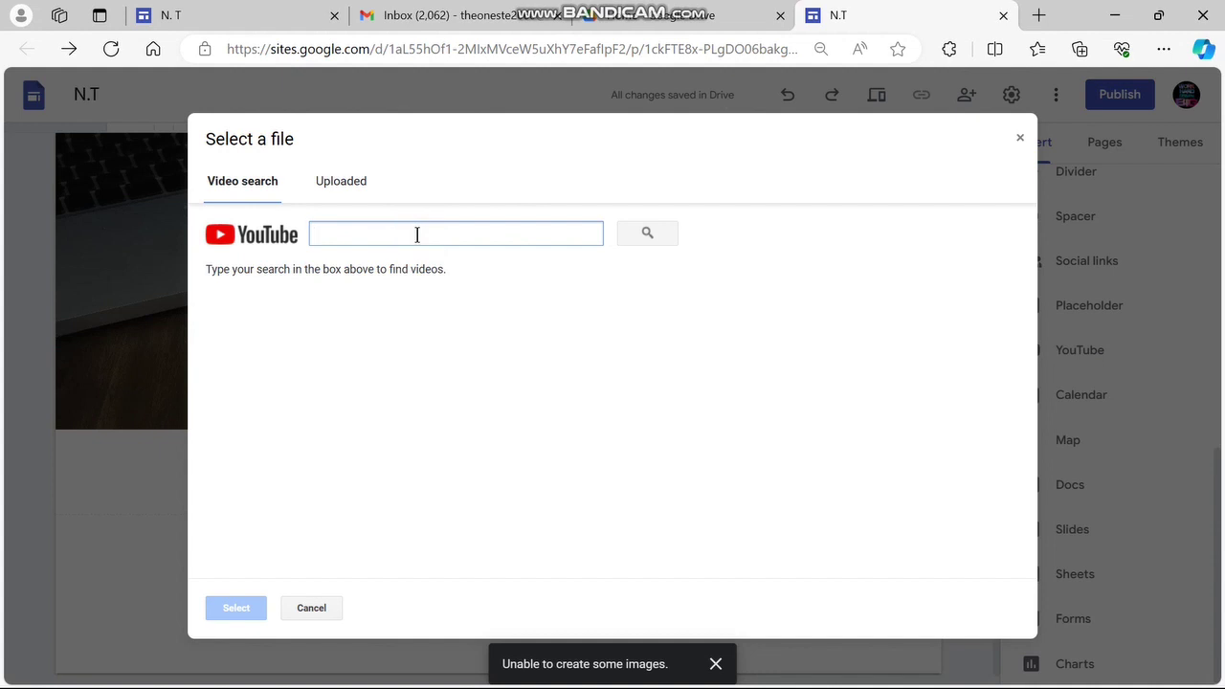
# Search YouTube for 'nzak' and pick the welcome, AI video generator, PDF editing and project funding videos
pyautogui.write('nzakizwanimana theoneste')
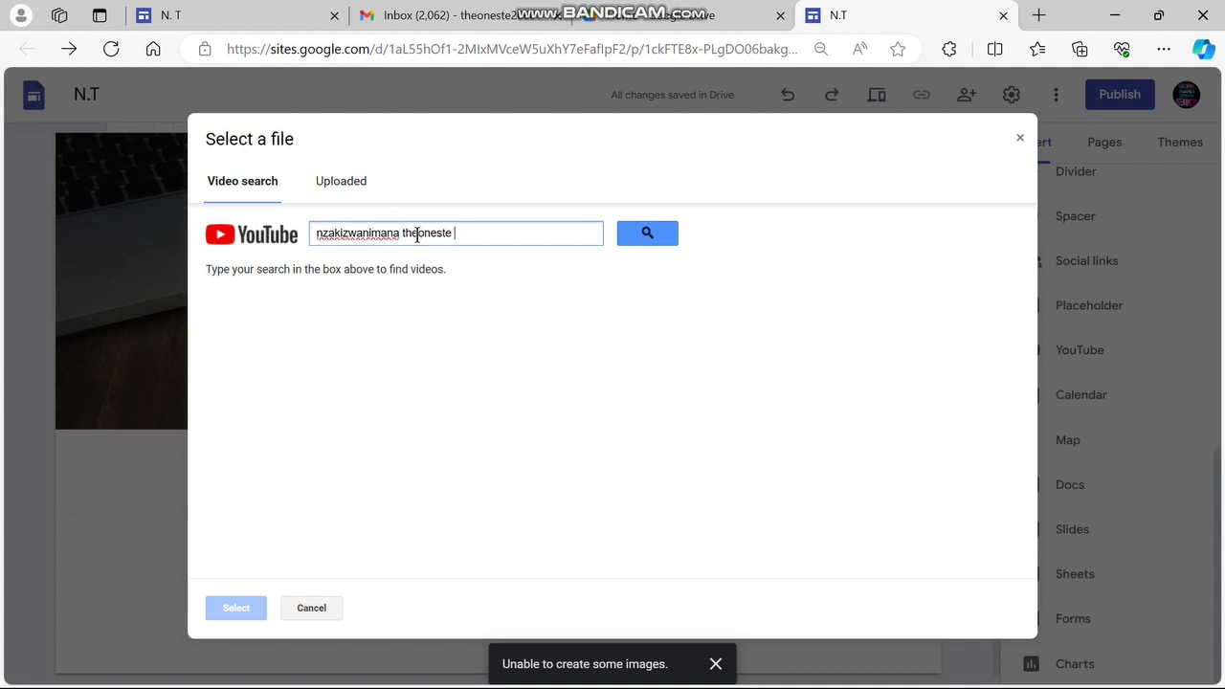
pyautogui.click(647, 233)
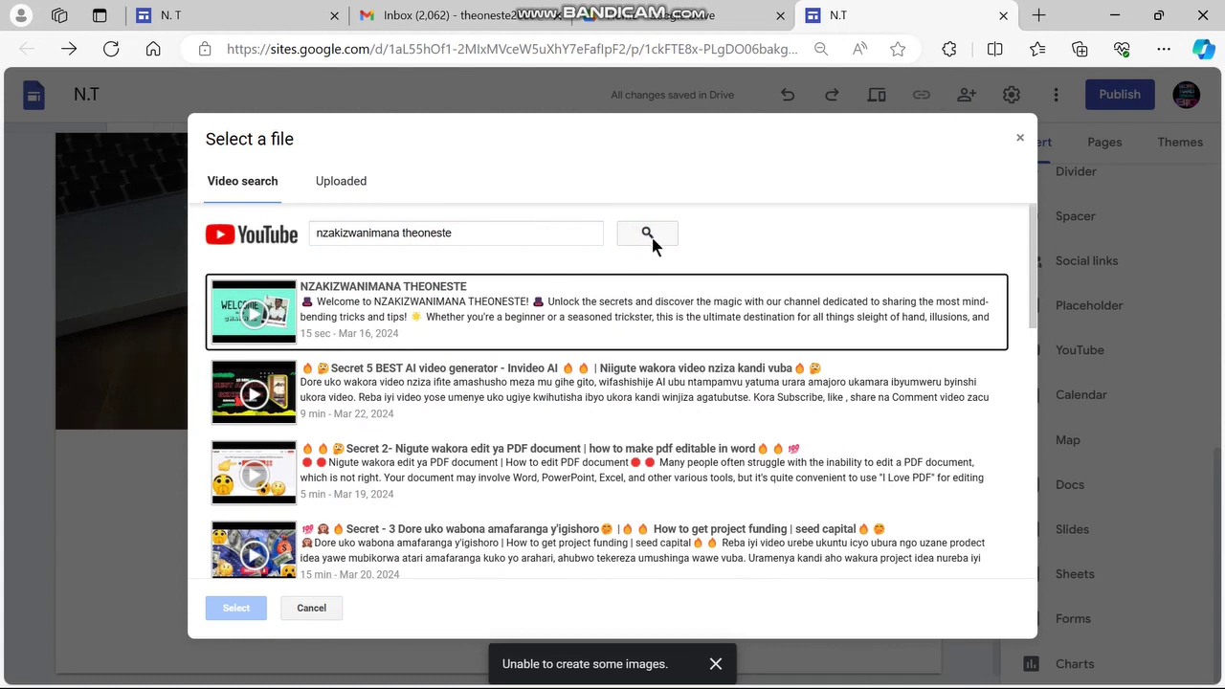
pyautogui.click(485, 314)
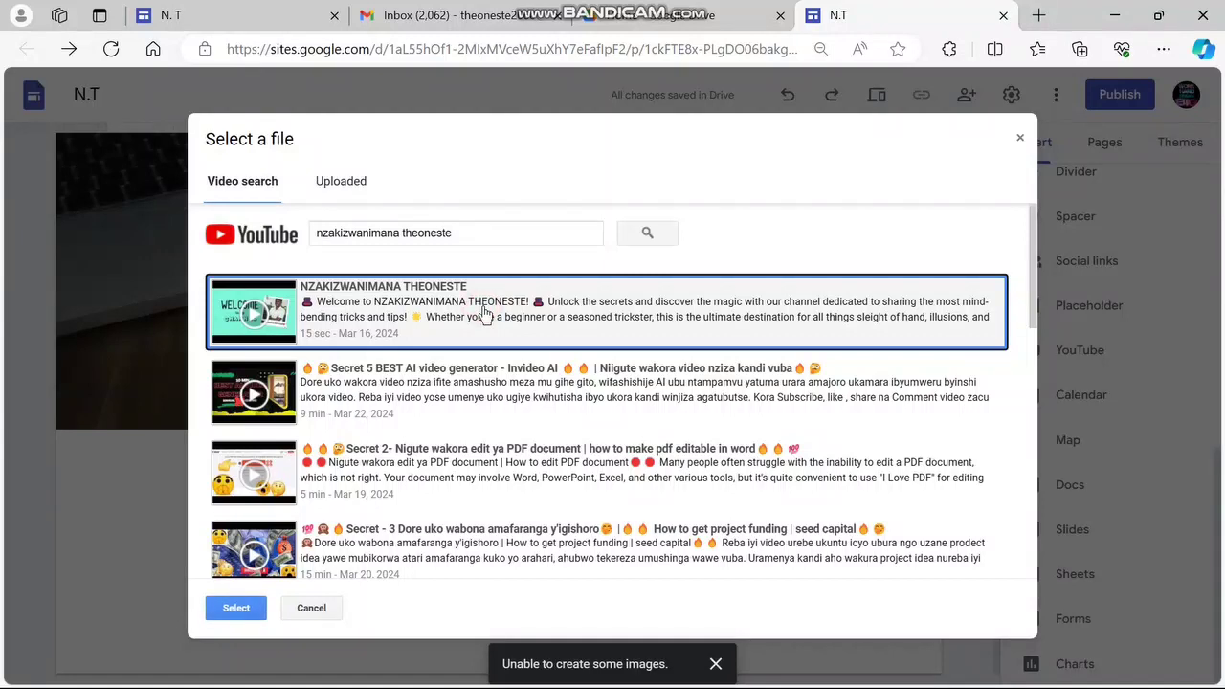
pyautogui.click(513, 399)
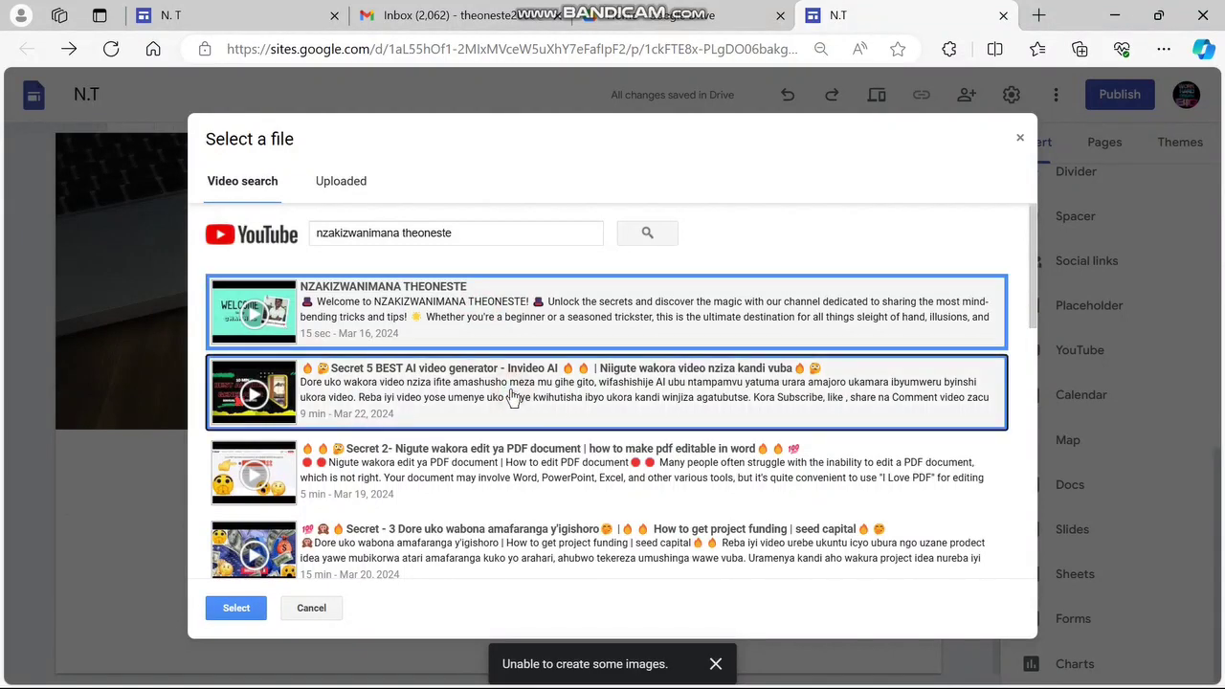
pyautogui.click(498, 466)
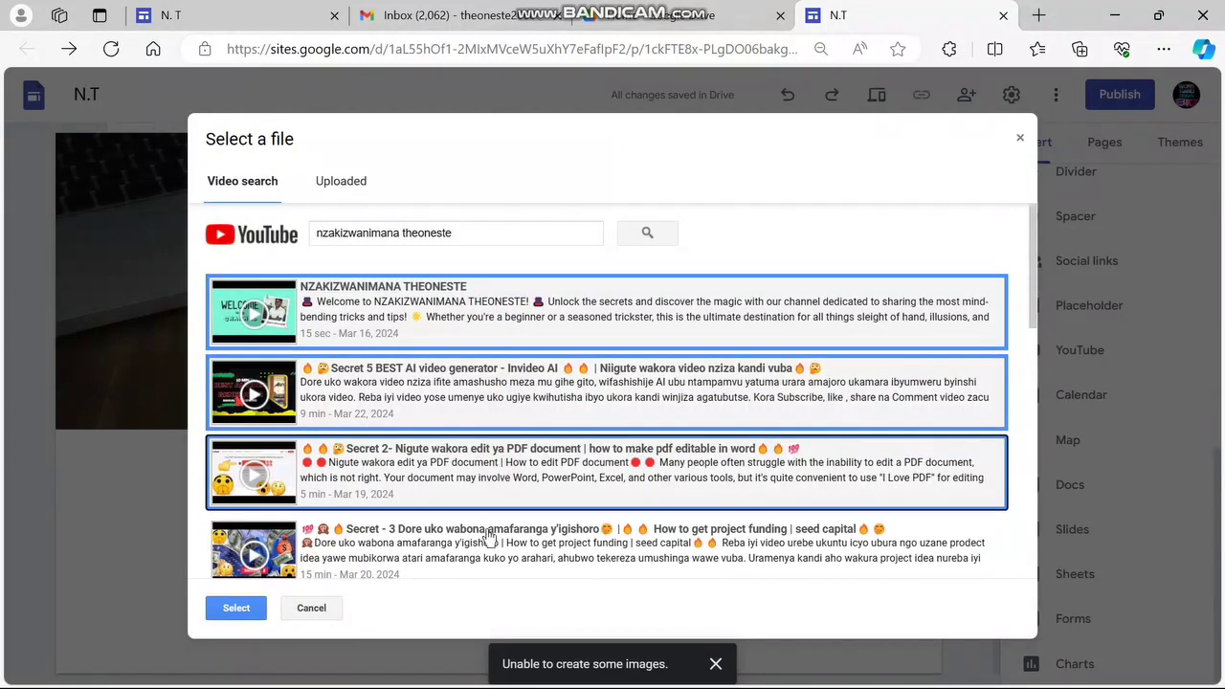
pyautogui.click(488, 538)
# Add the cyber security, typing speed and Secret 4 coding videos, then insert all picks
pyautogui.scroll(-3, 516, 468)
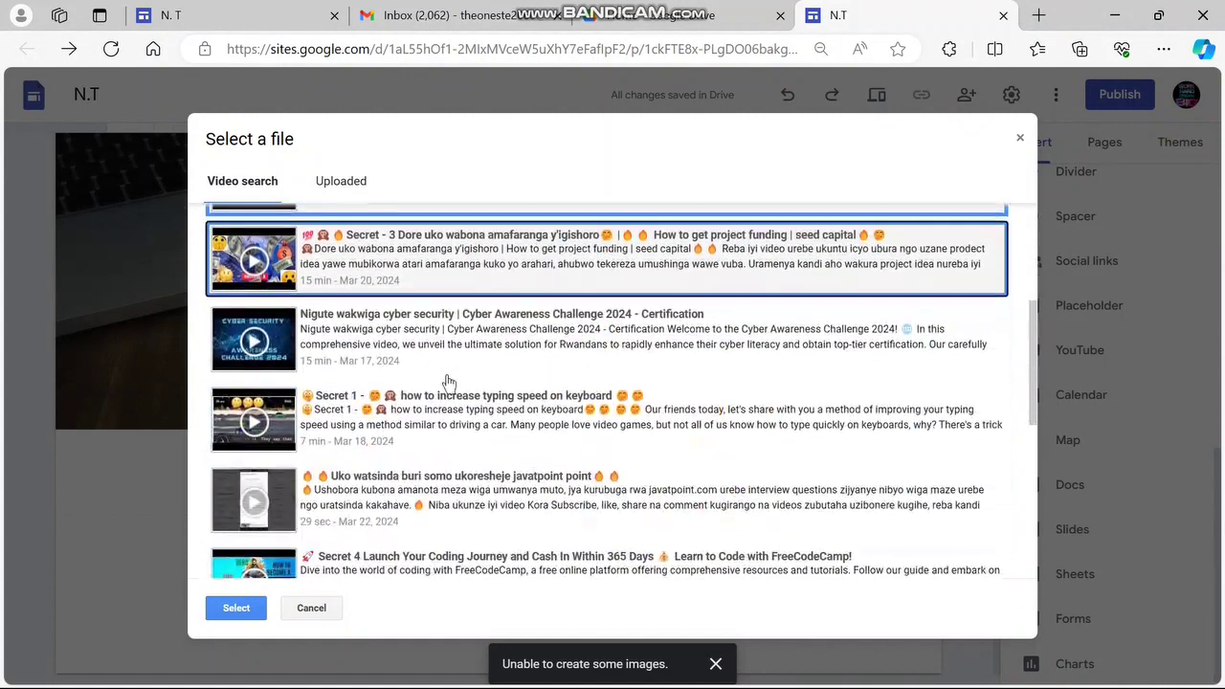
pyautogui.click(447, 354)
pyautogui.click(467, 421)
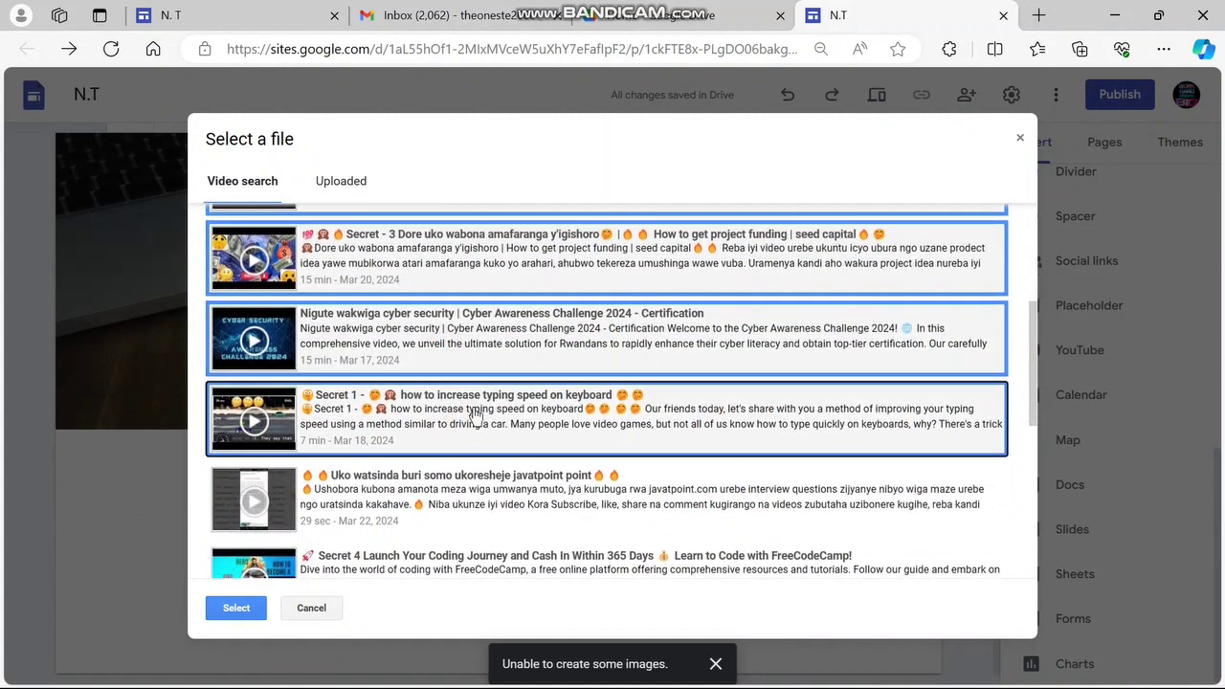
pyautogui.scroll(-2, 474, 415)
pyautogui.click(428, 411)
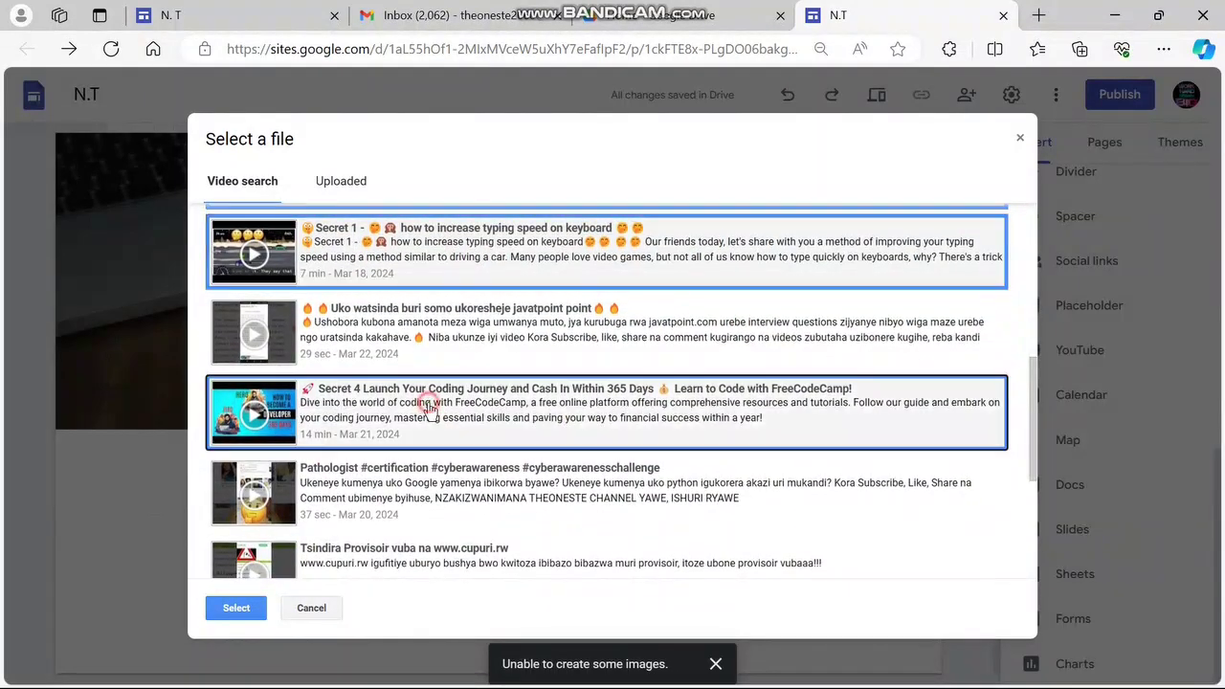
pyautogui.scroll(-3, 428, 411)
pyautogui.scroll(8, 429, 410)
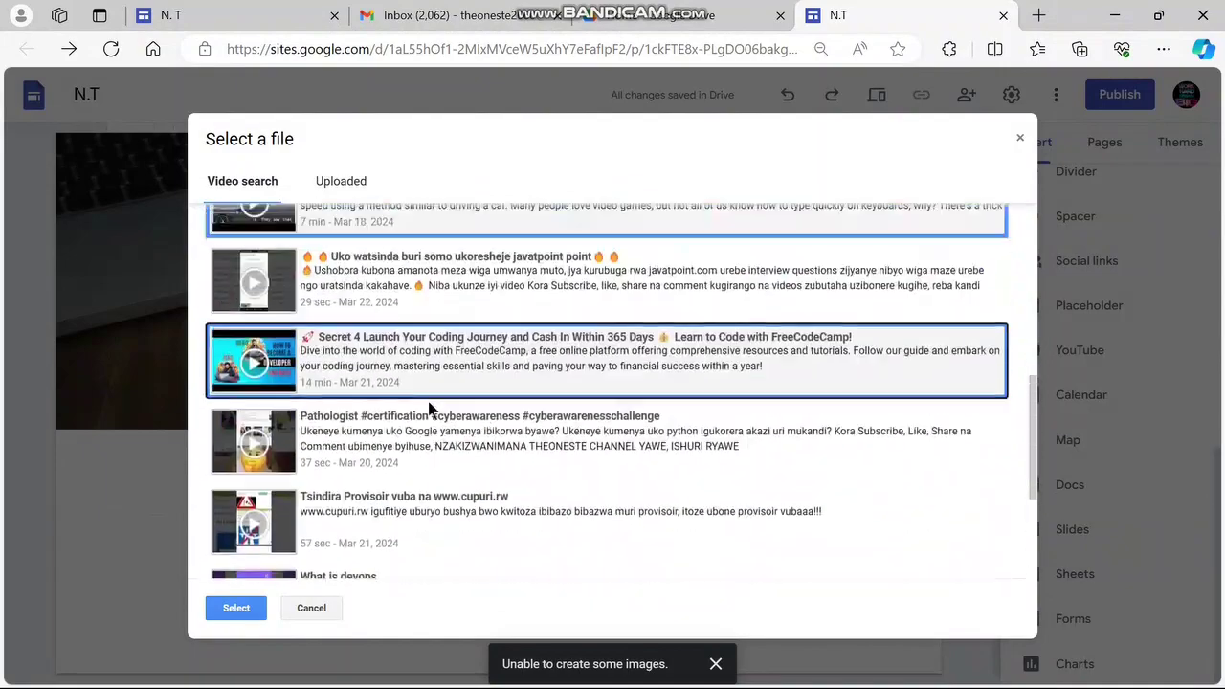
pyautogui.scroll(-5, 432, 407)
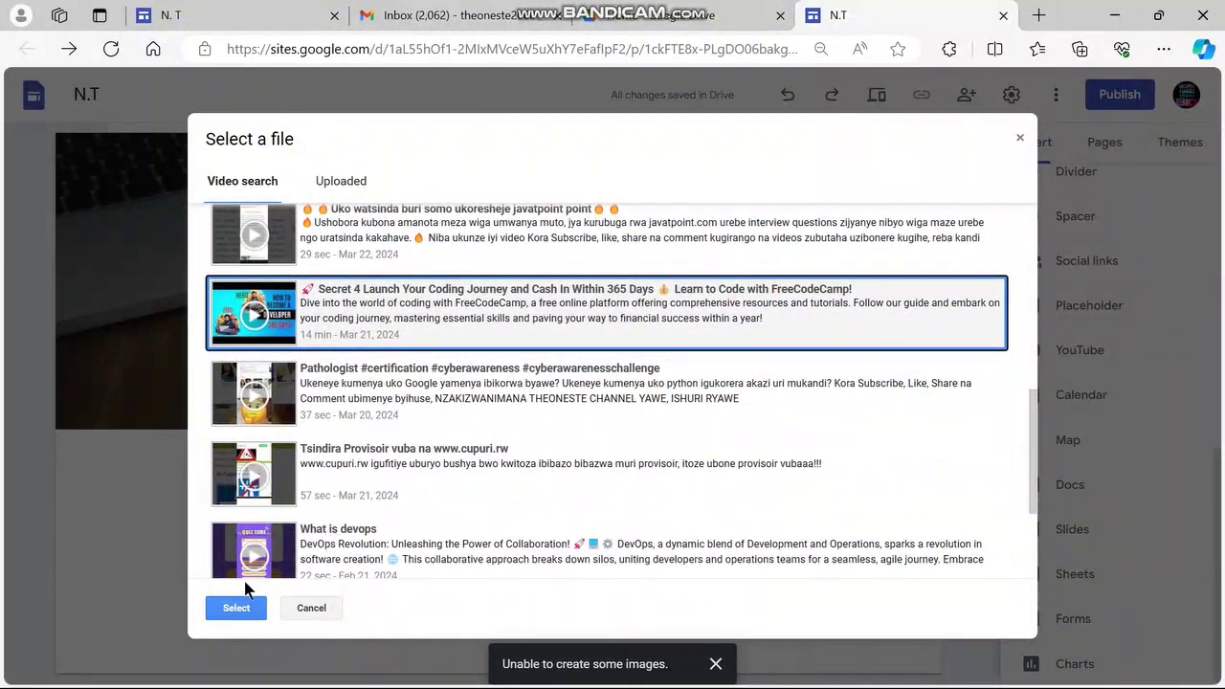
pyautogui.click(229, 608)
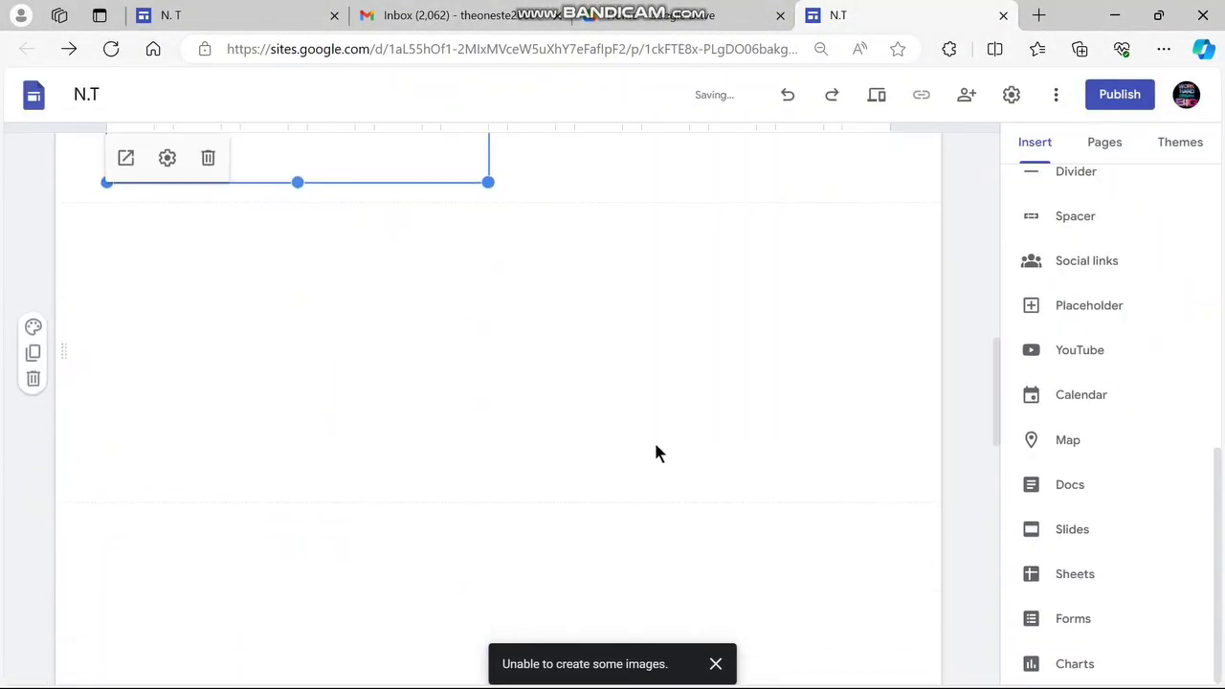
# Go back to the inserted videos and select the channel welcome video embed
pyautogui.scroll(5, 655, 449)
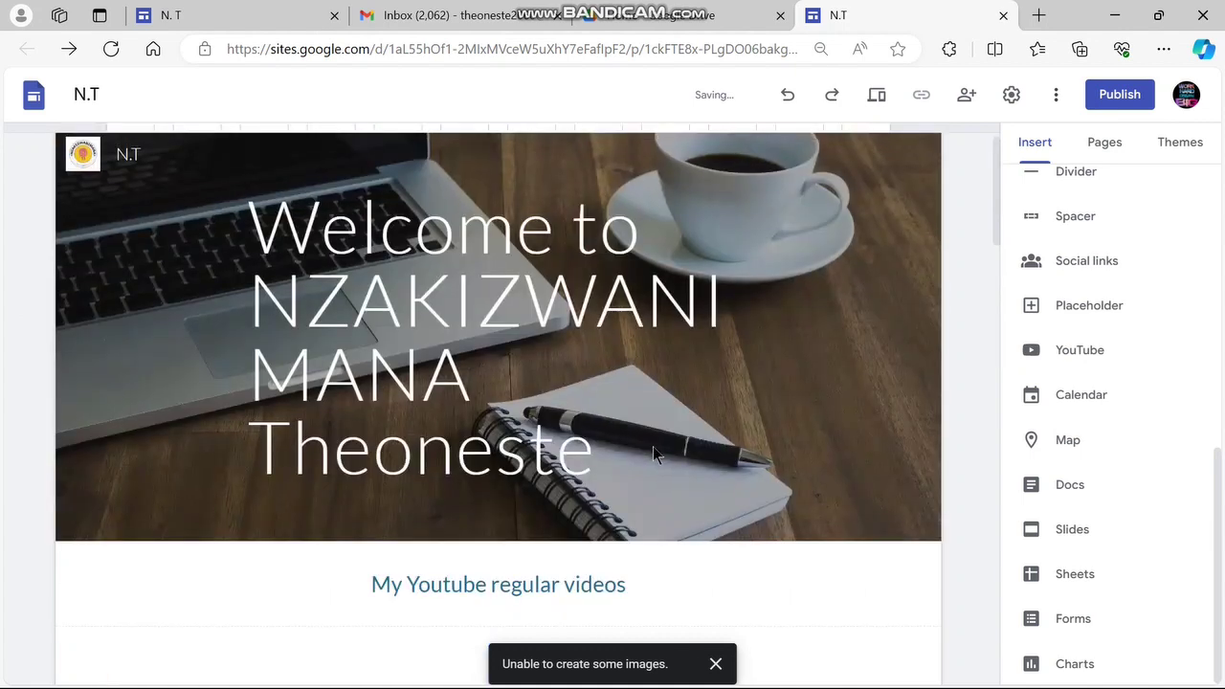
pyautogui.scroll(-4, 652, 446)
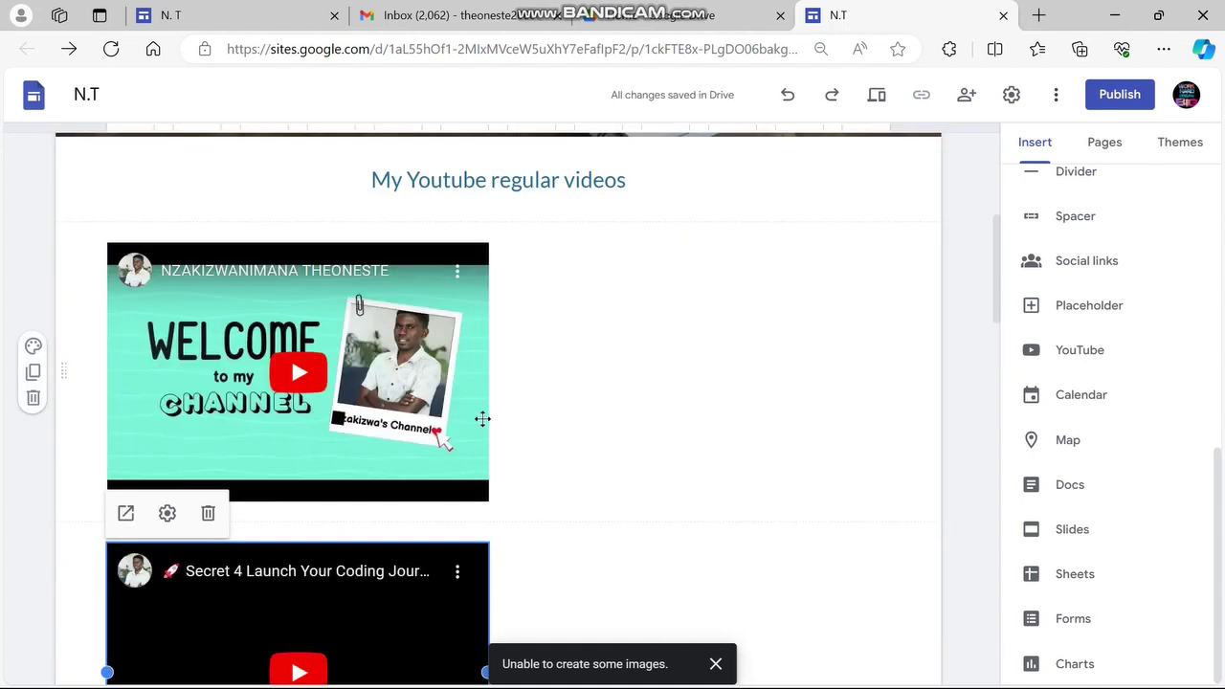
pyautogui.click(490, 371)
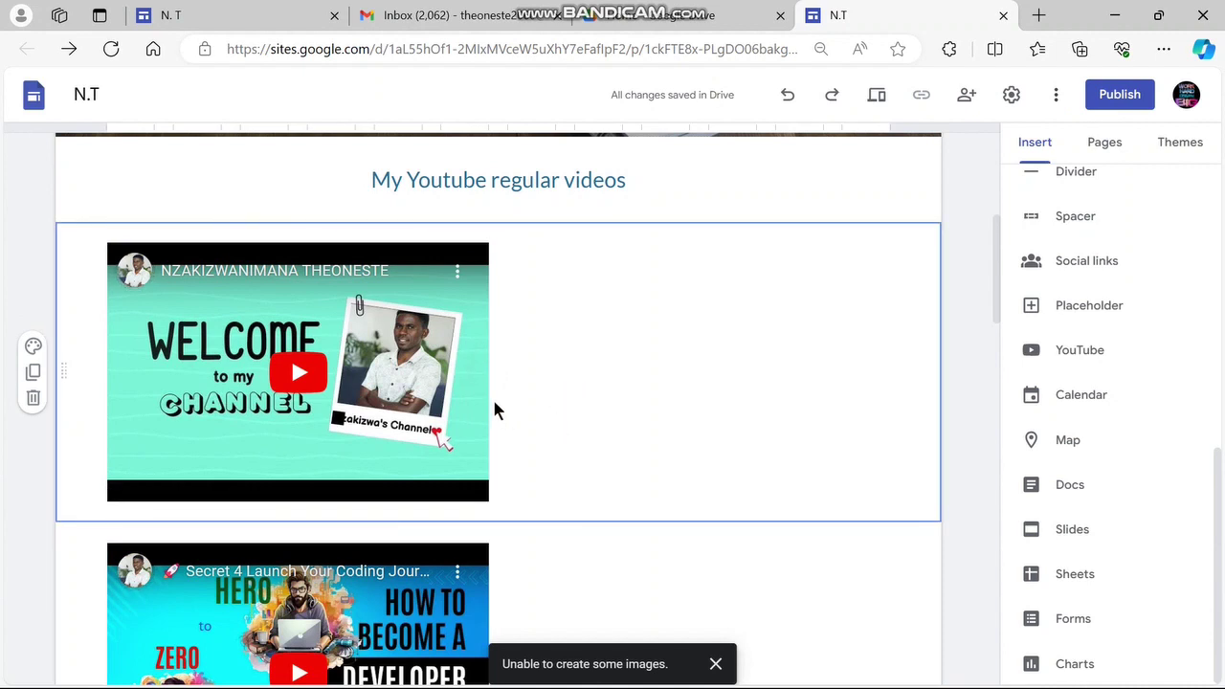
pyautogui.click(444, 371)
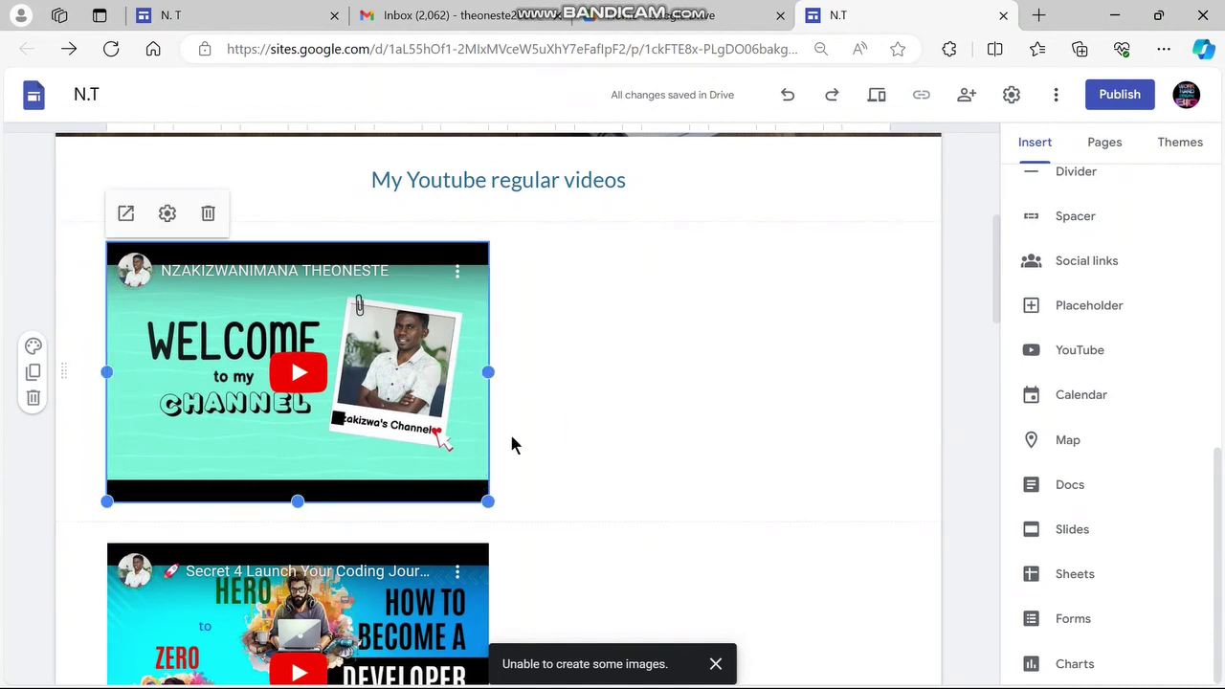
# Shrink the welcome, Secret 4 and typing speed videos and line them up in one row
pyautogui.moveTo(488, 501); pyautogui.dragTo(287, 431)
pyautogui.moveTo(343, 549); pyautogui.dragTo(593, 402)
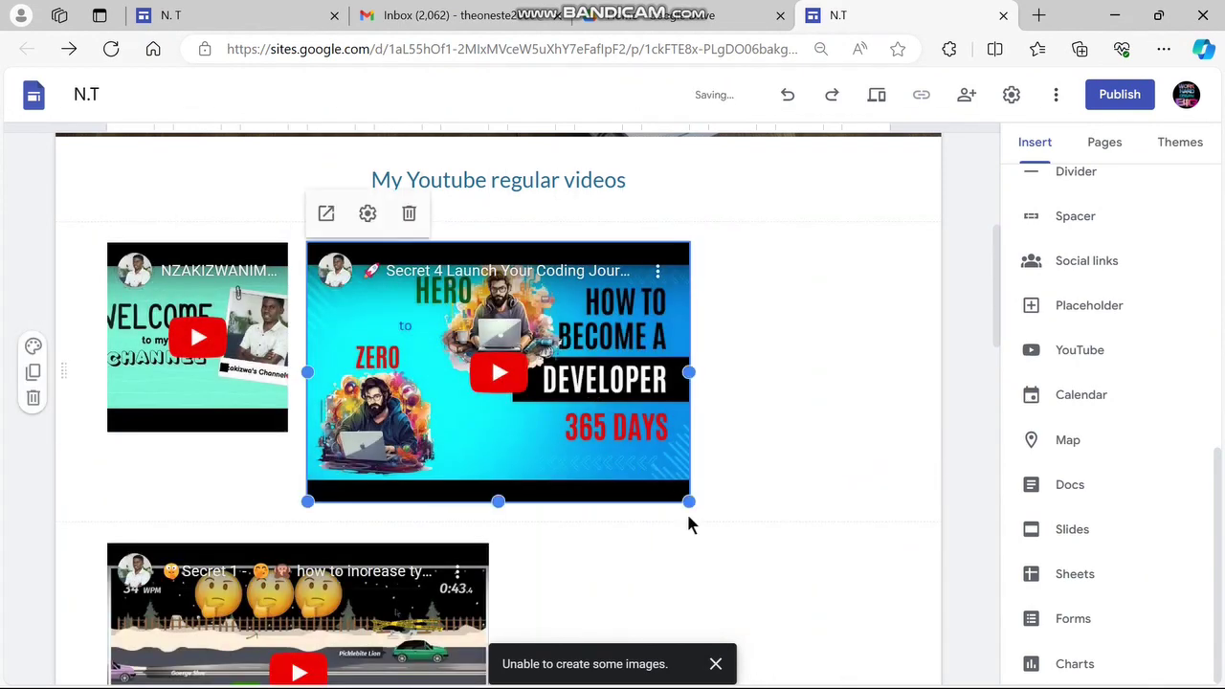
pyautogui.moveTo(689, 501); pyautogui.dragTo(524, 430)
pyautogui.moveTo(298, 574); pyautogui.dragTo(660, 358)
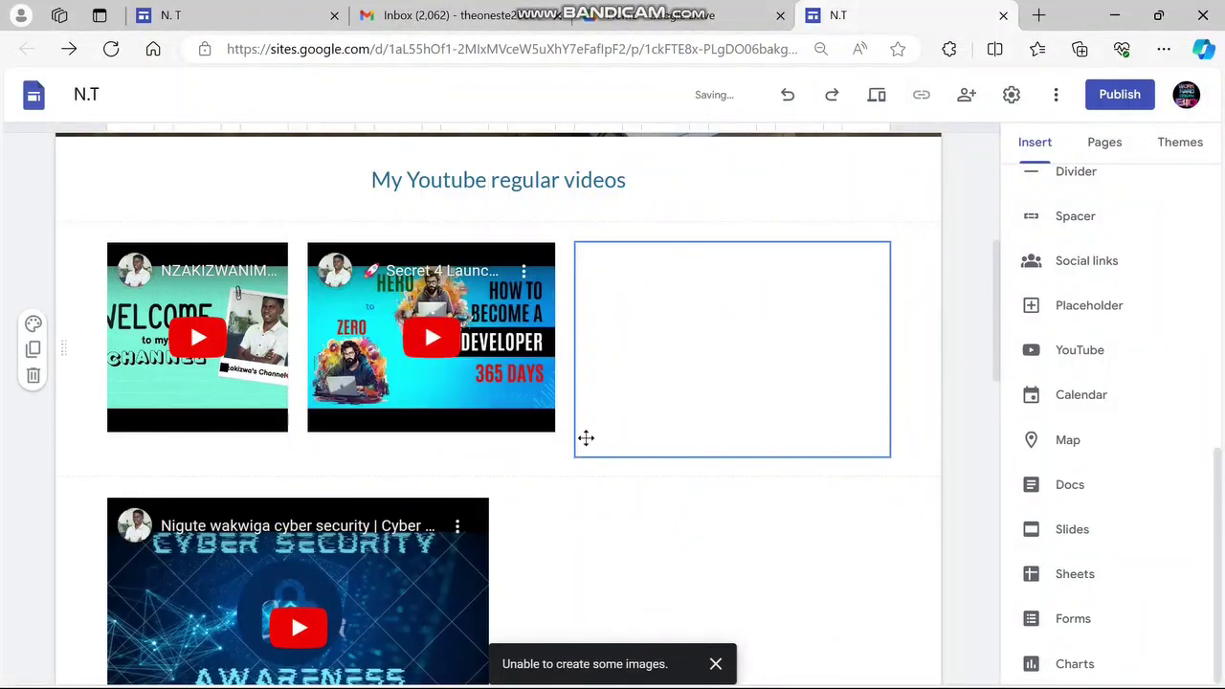
pyautogui.click(597, 442)
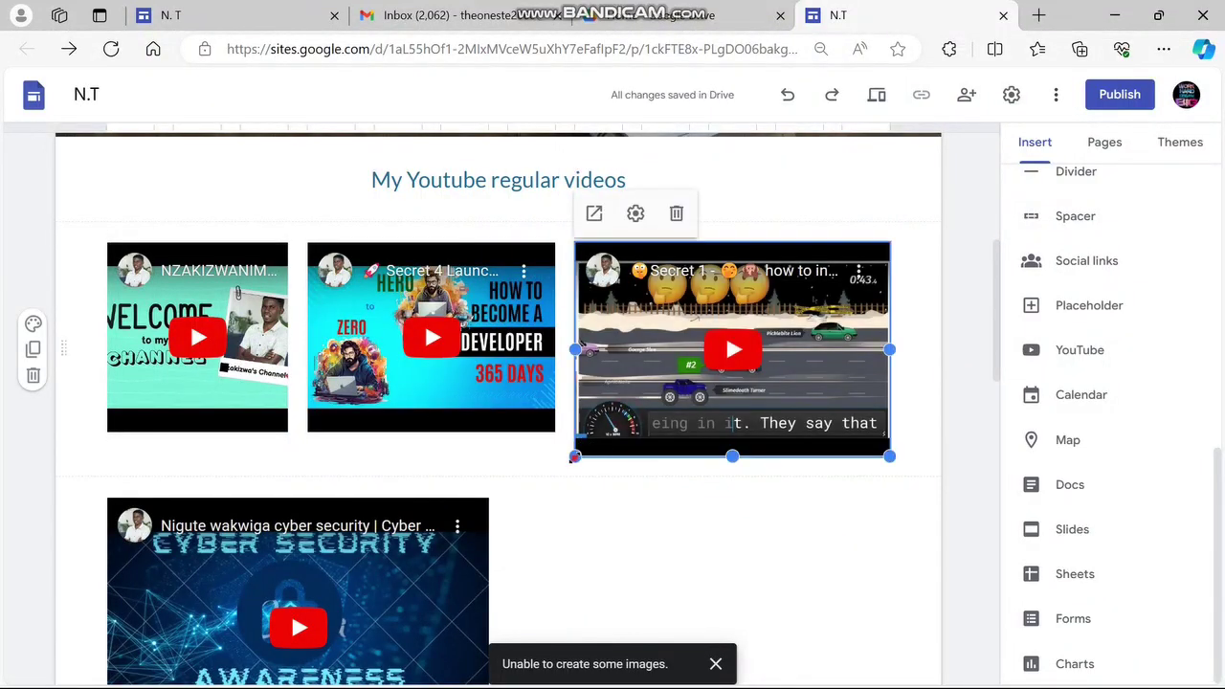
pyautogui.moveTo(574, 457); pyautogui.dragTo(642, 412)
# Move Secret 4 to the middle and resize the welcome and typing speed videos to match
pyautogui.click(509, 354)
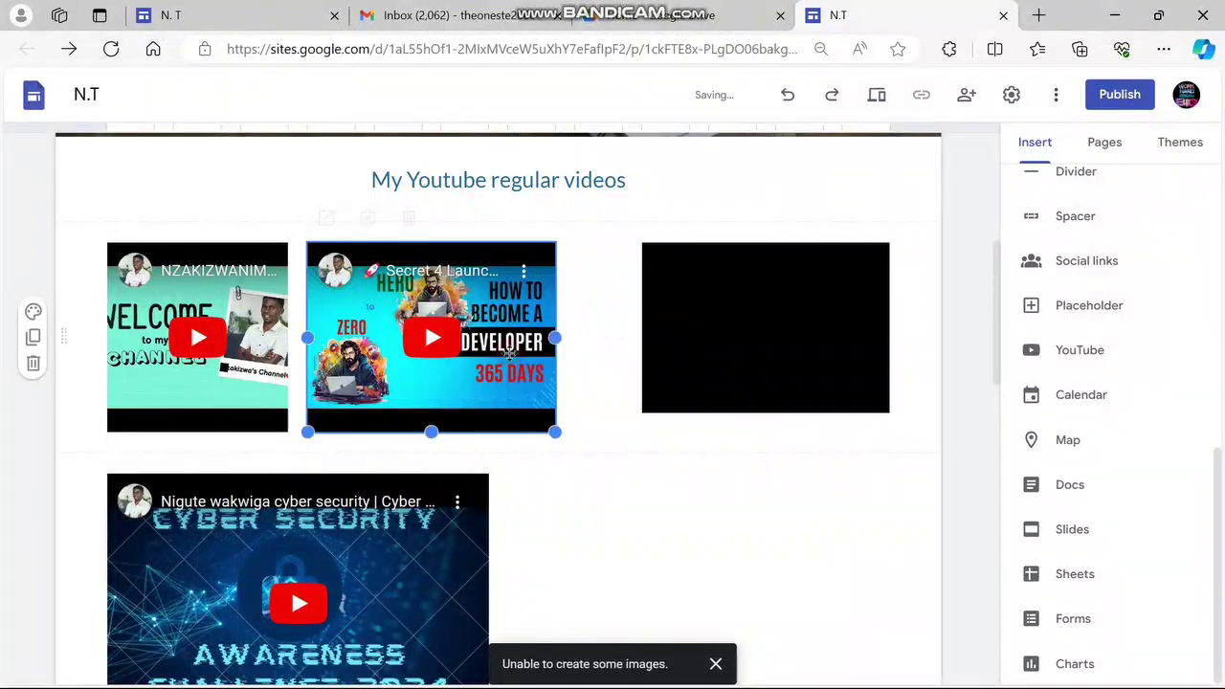
pyautogui.moveTo(490, 341); pyautogui.dragTo(381, 342)
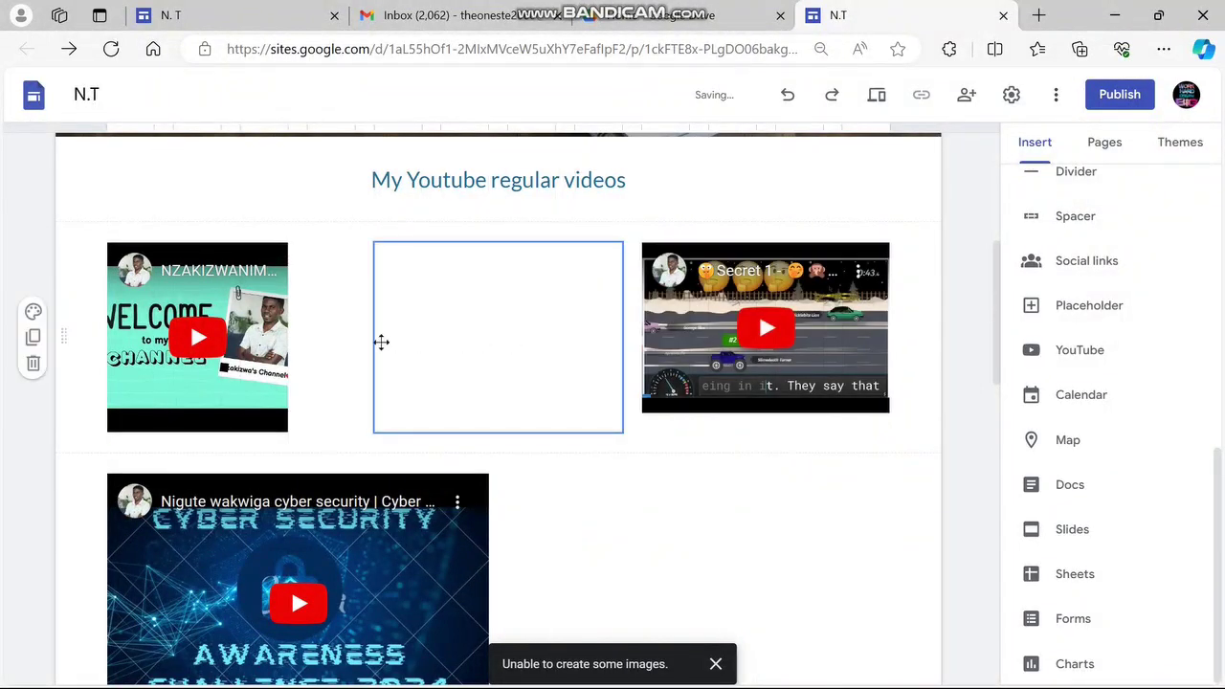
pyautogui.click(287, 429)
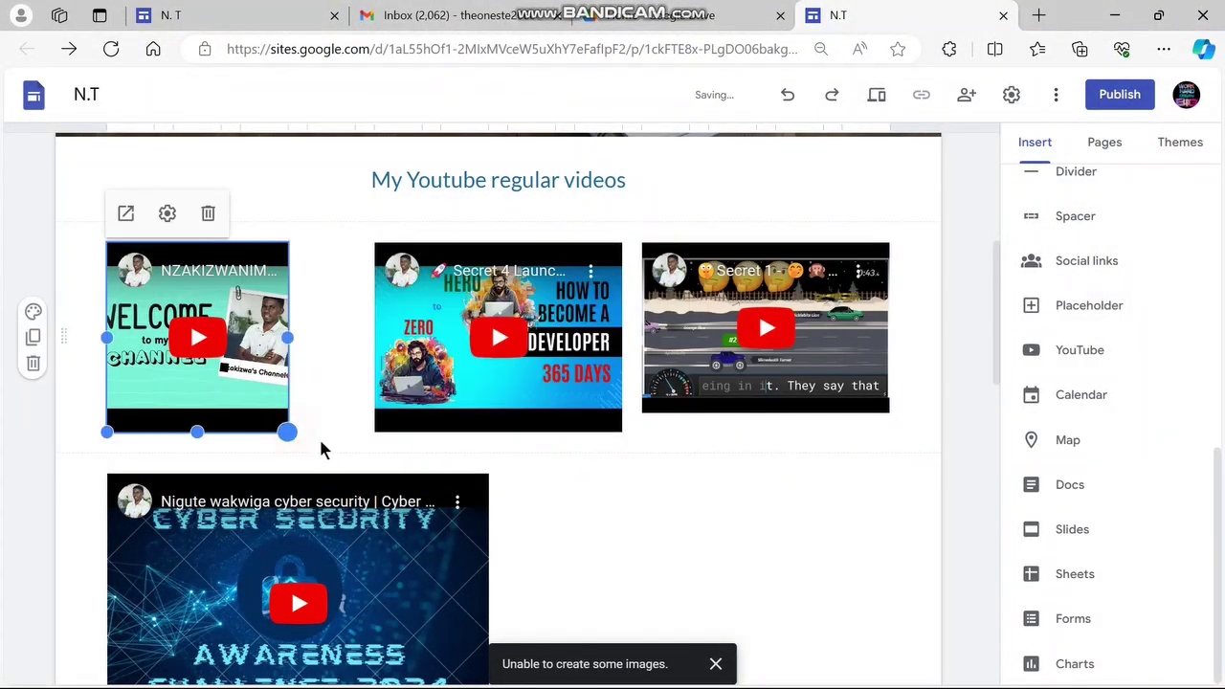
pyautogui.moveTo(321, 442); pyautogui.dragTo(363, 445)
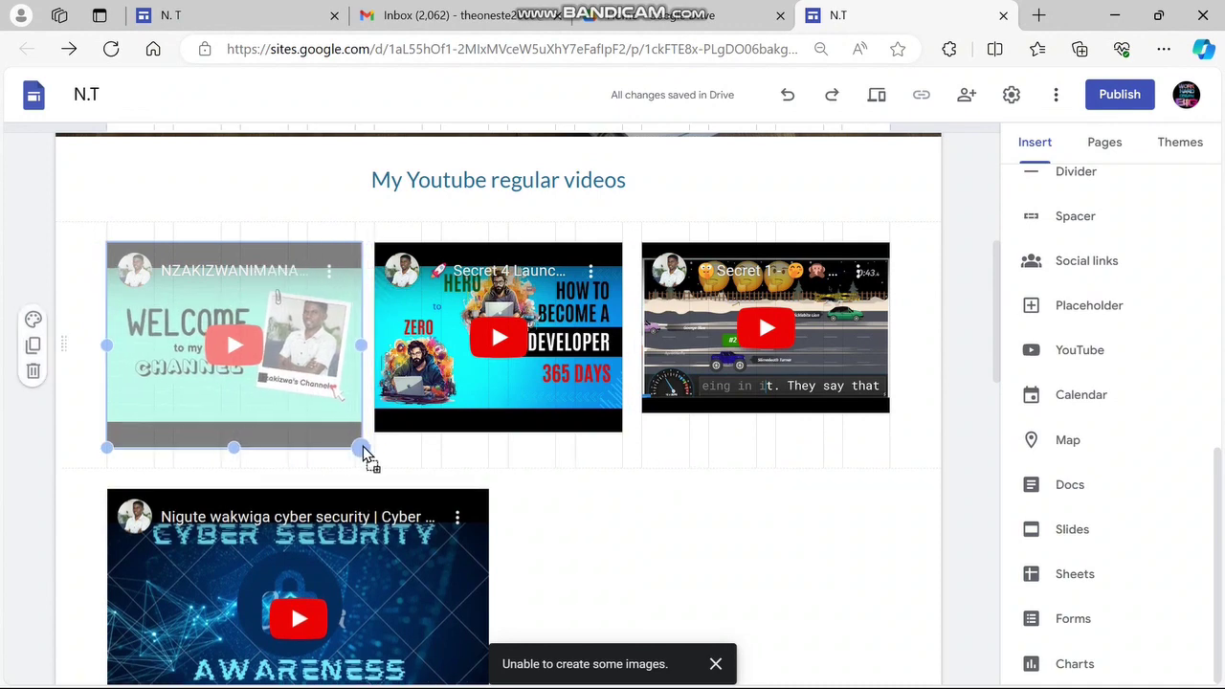
pyautogui.click(642, 440)
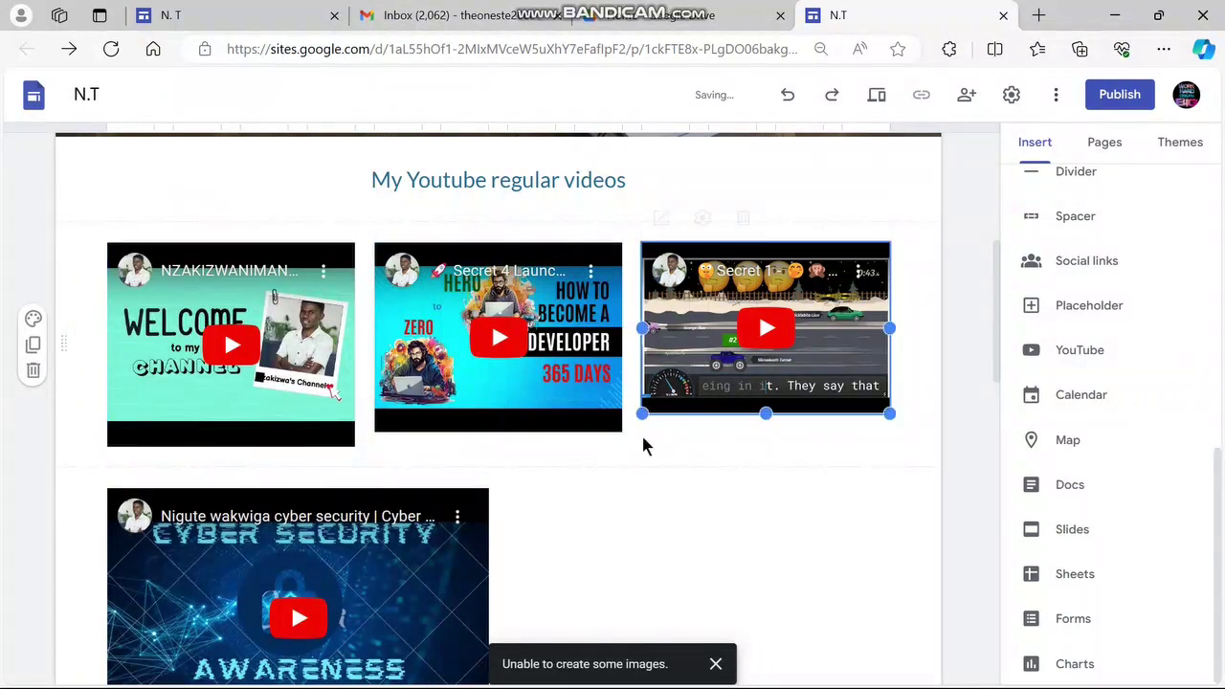
pyautogui.moveTo(643, 414); pyautogui.dragTo(647, 443)
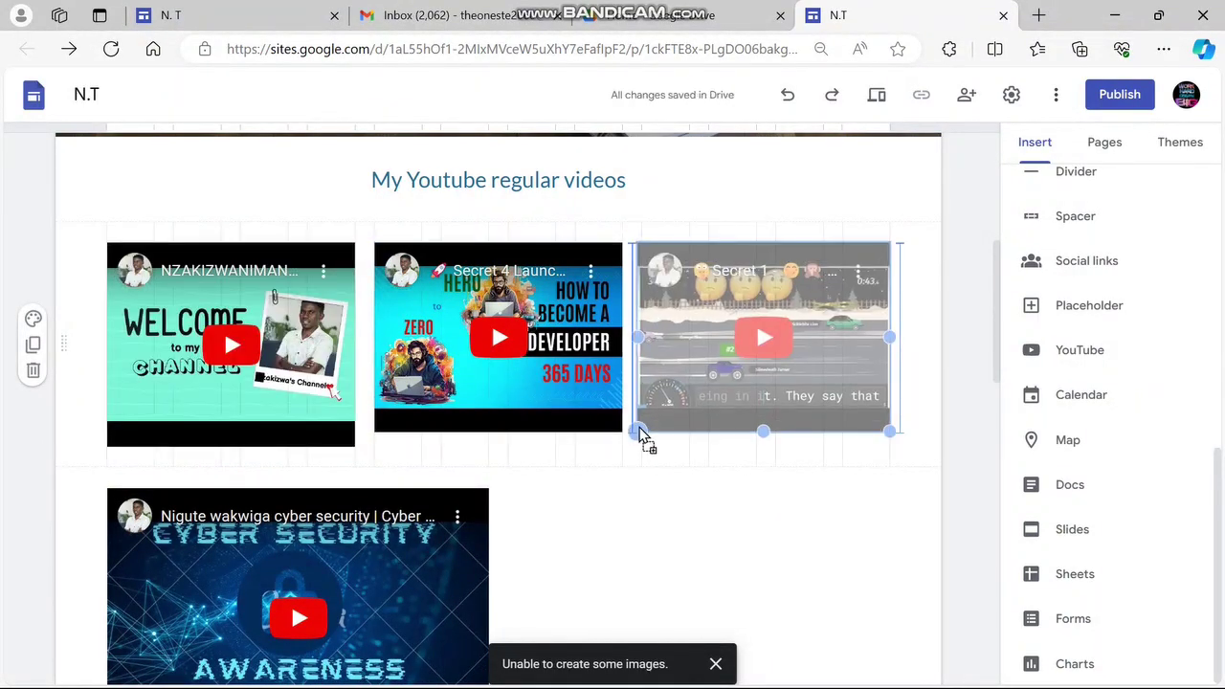
pyautogui.click(352, 442)
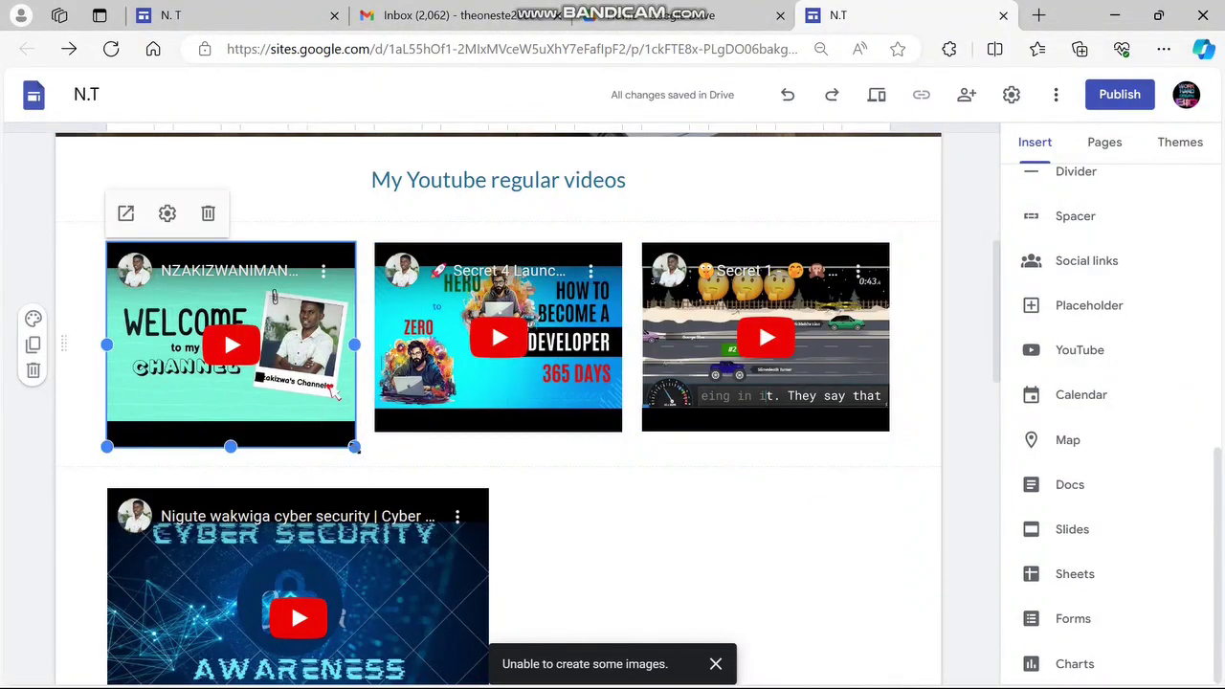
pyautogui.moveTo(354, 448); pyautogui.dragTo(348, 433)
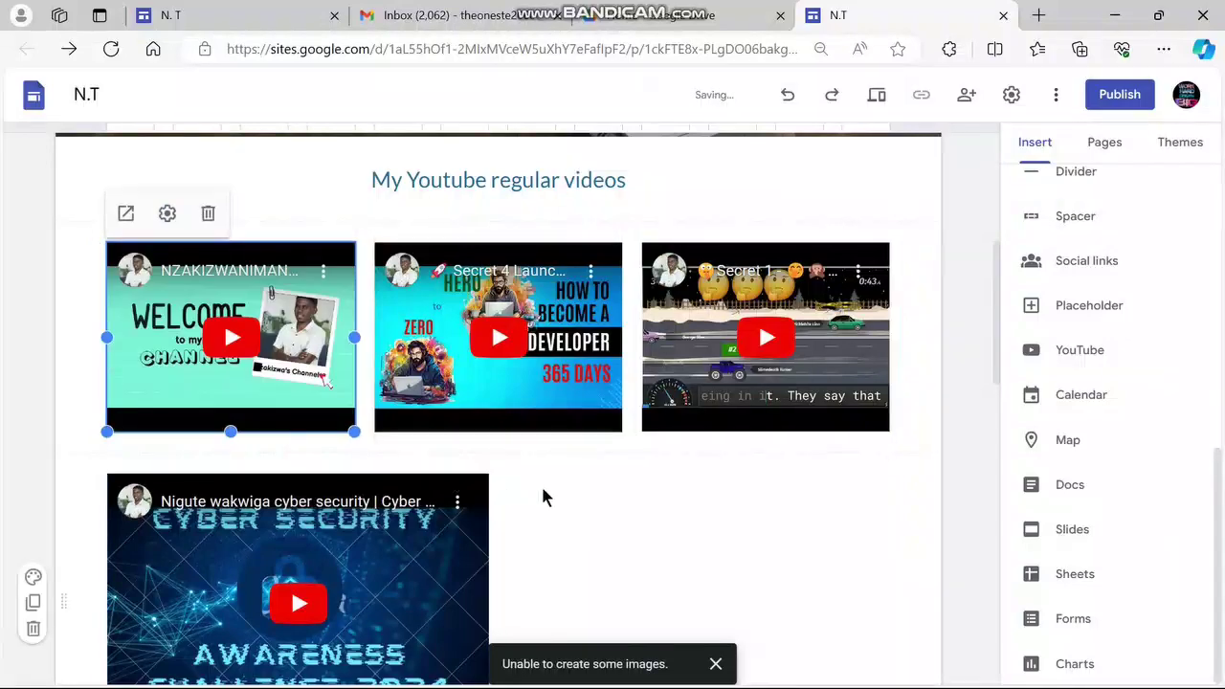
pyautogui.click(542, 497)
pyautogui.scroll(-3, 564, 490)
pyautogui.click(478, 462)
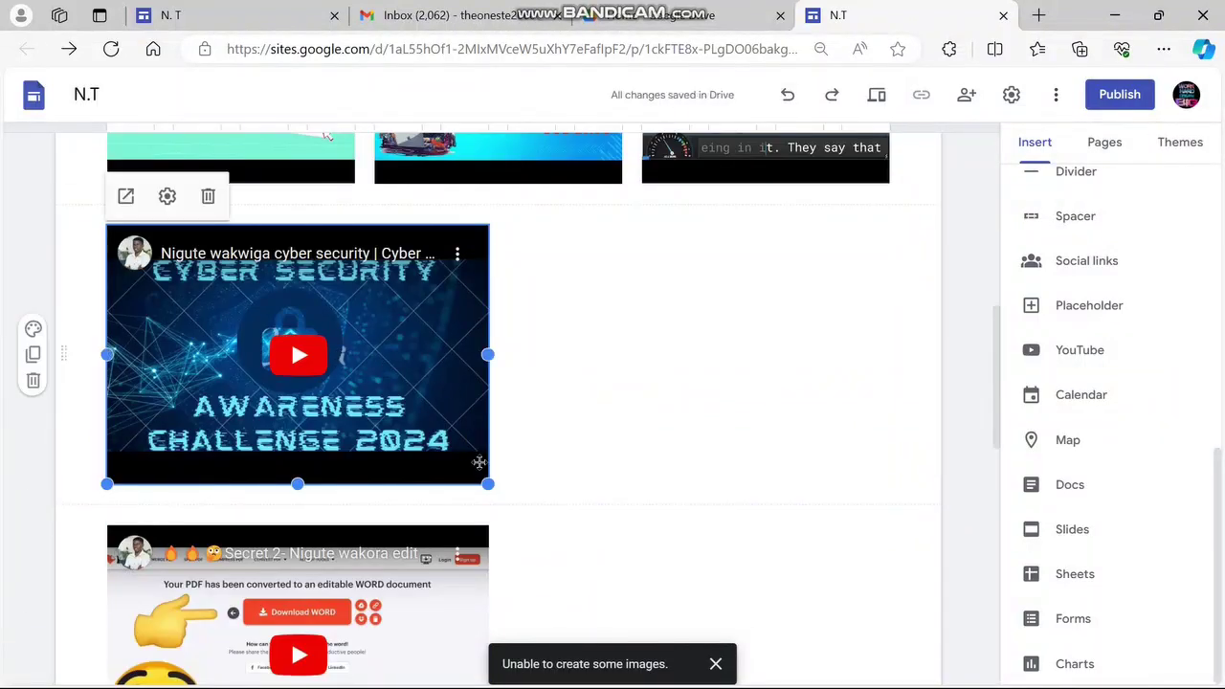
# Move the PDF editing video beside the cyber security video to form a second row
pyautogui.scroll(-3, 297, 349)
pyautogui.moveTo(289, 342); pyautogui.dragTo(513, 218)
pyautogui.scroll(-3, 296, 415)
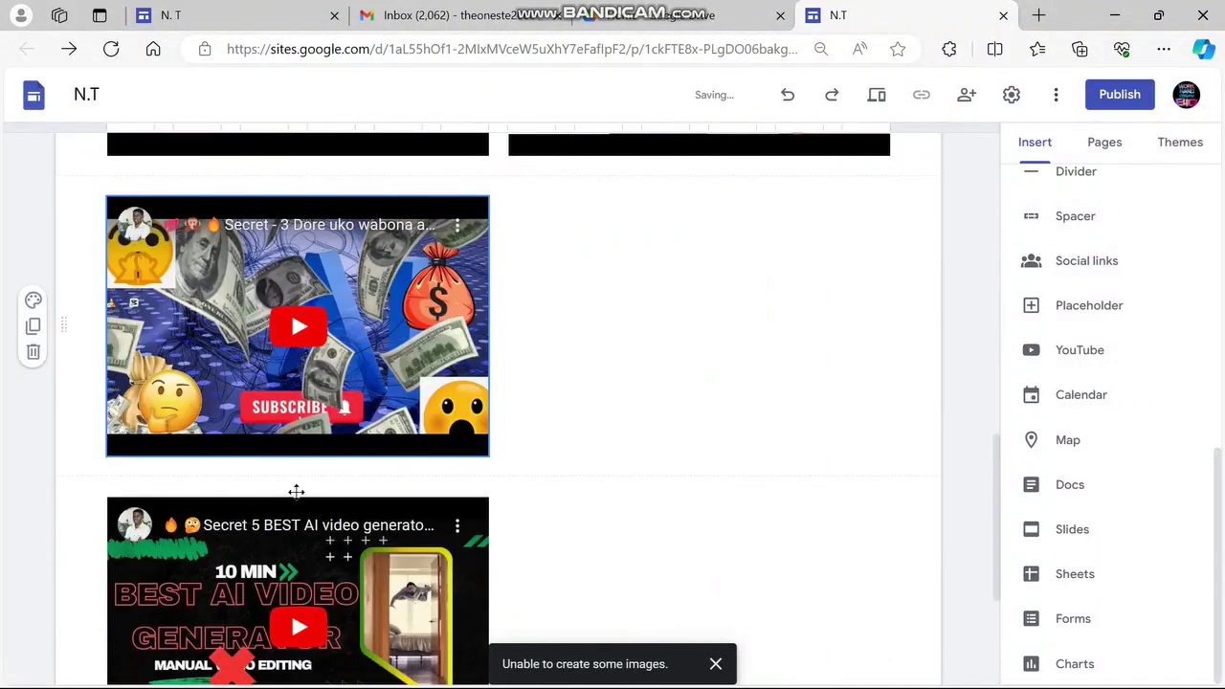
pyautogui.moveTo(296, 415); pyautogui.dragTo(577, 380)
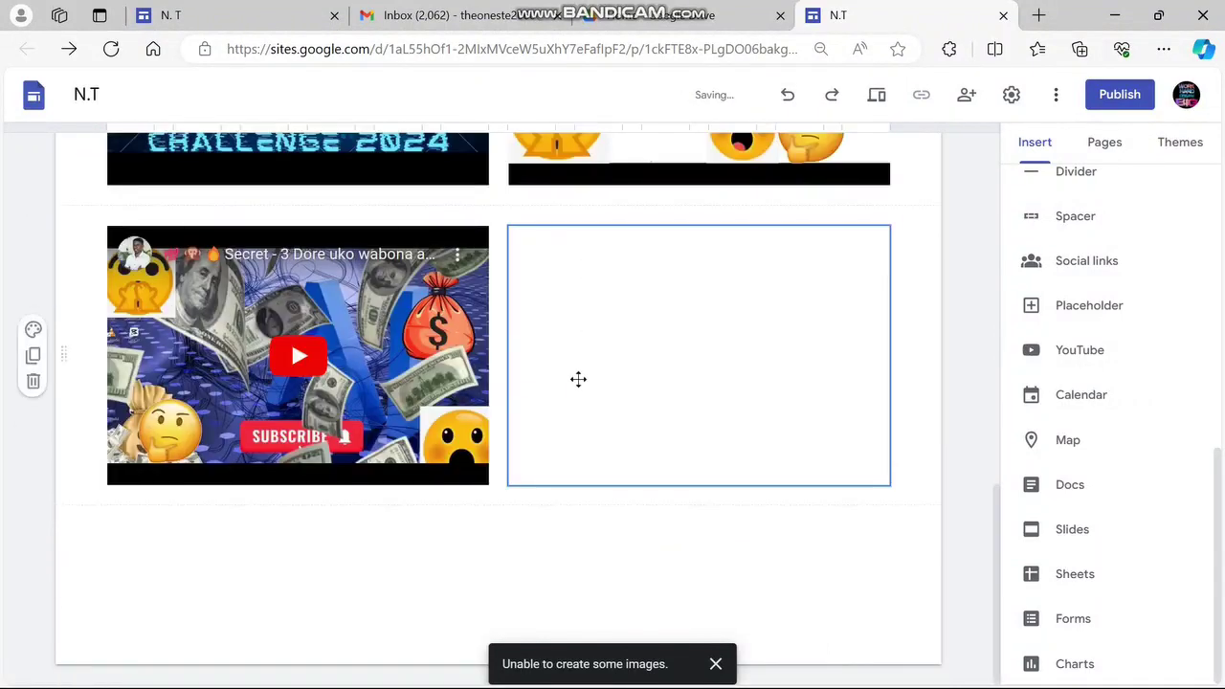
pyautogui.scroll(10, 577, 379)
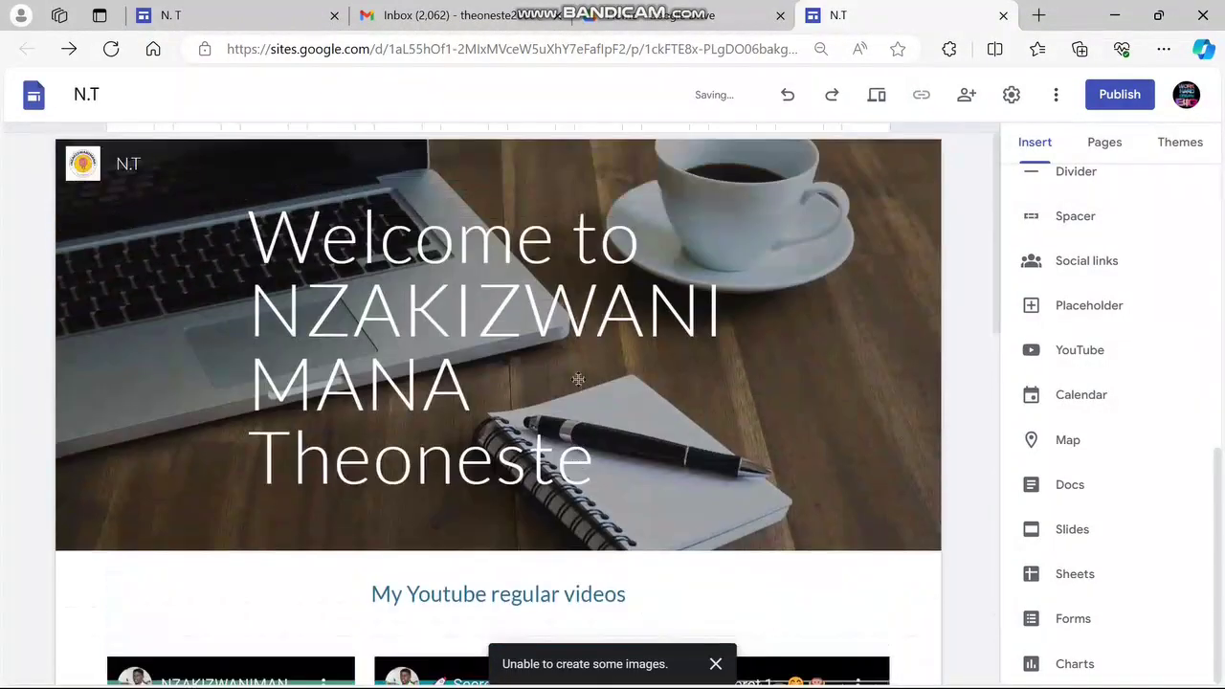
pyautogui.scroll(-12, 438, 493)
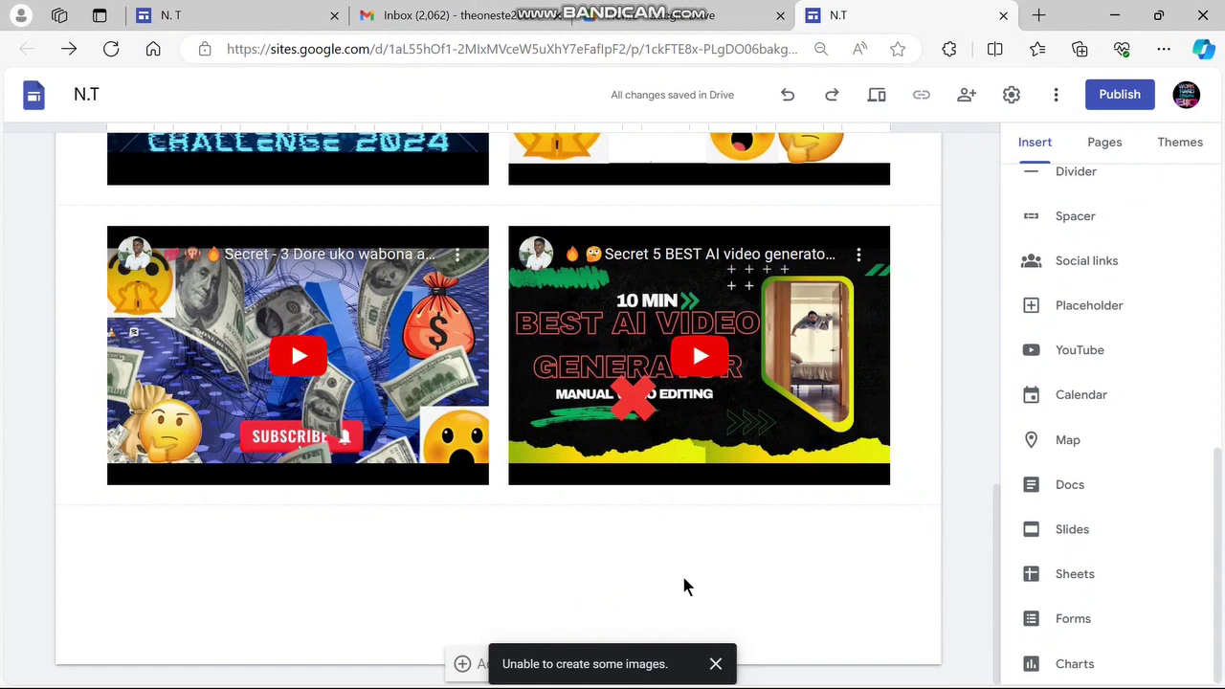
# Preview the site and scroll through its default layout
pyautogui.click(877, 96)
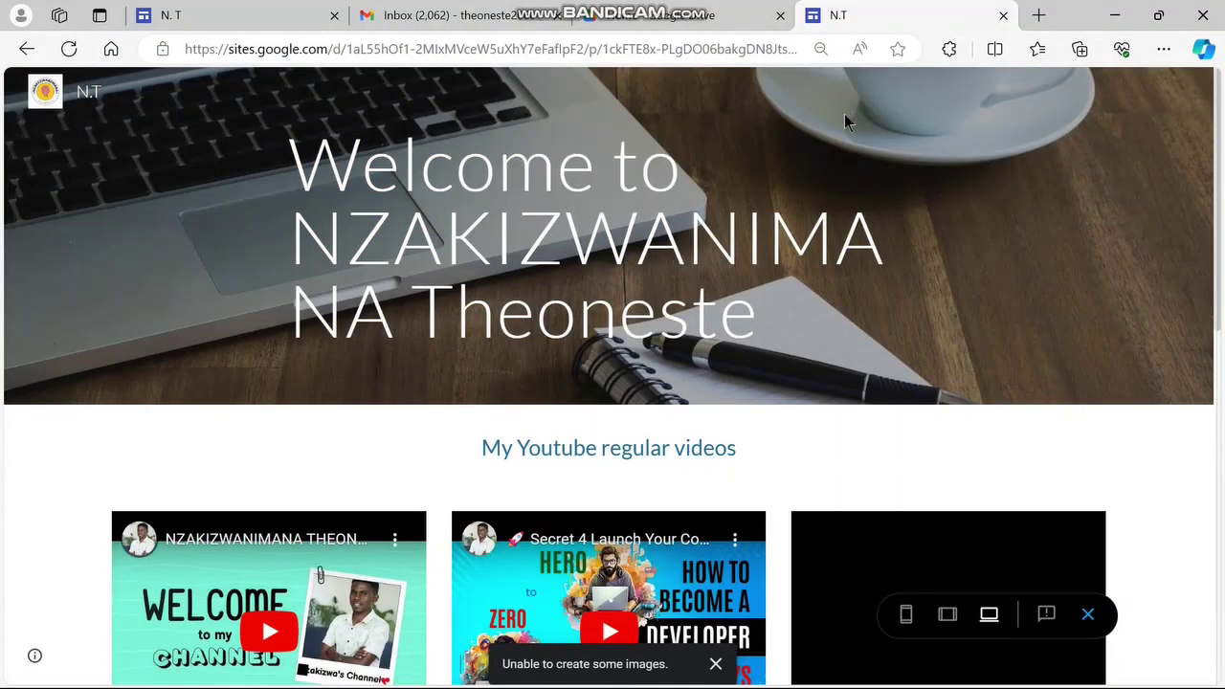
pyautogui.scroll(-5, 833, 162)
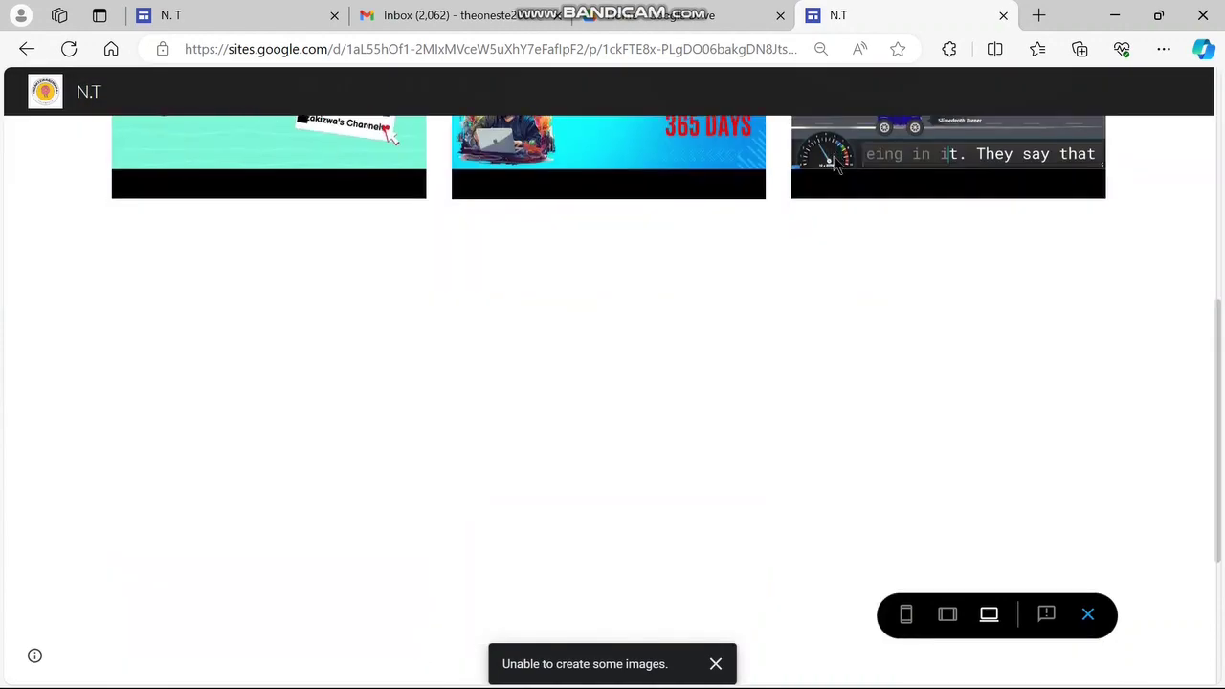
pyautogui.scroll(6, 833, 161)
pyautogui.scroll(-1, 834, 161)
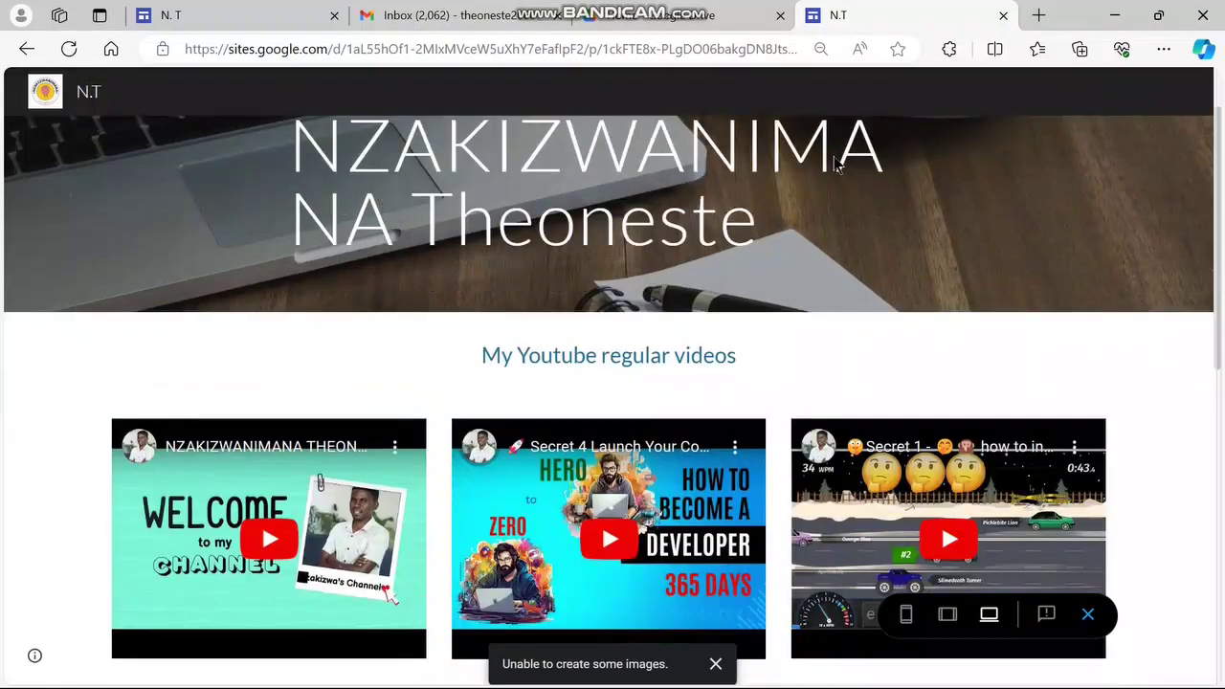
pyautogui.scroll(-5, 833, 163)
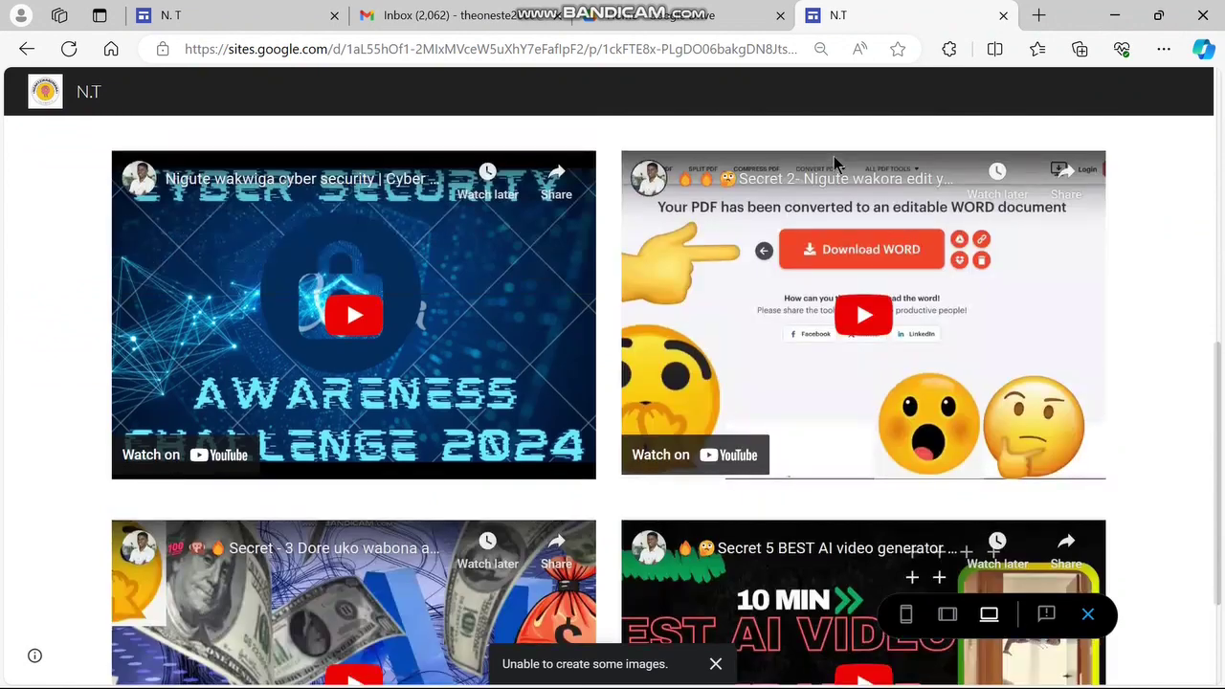
pyautogui.scroll(-2, 834, 156)
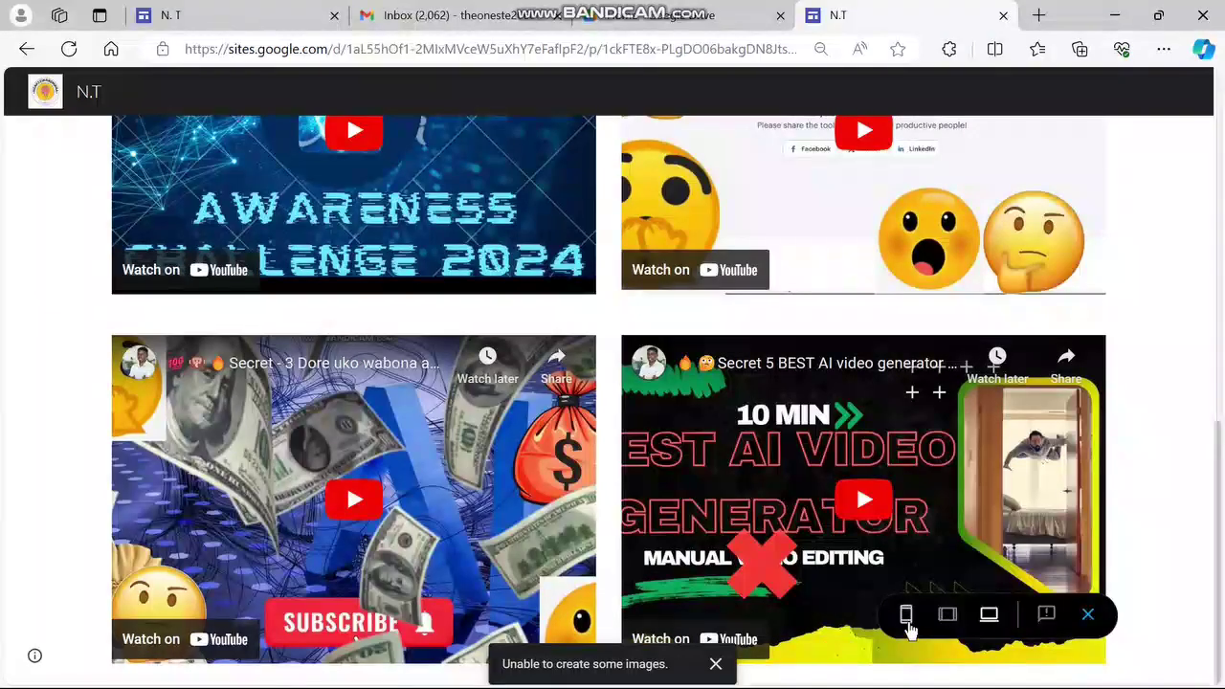
# Check the preview layout at phone width
pyautogui.click(906, 613)
pyautogui.scroll(3, 651, 450)
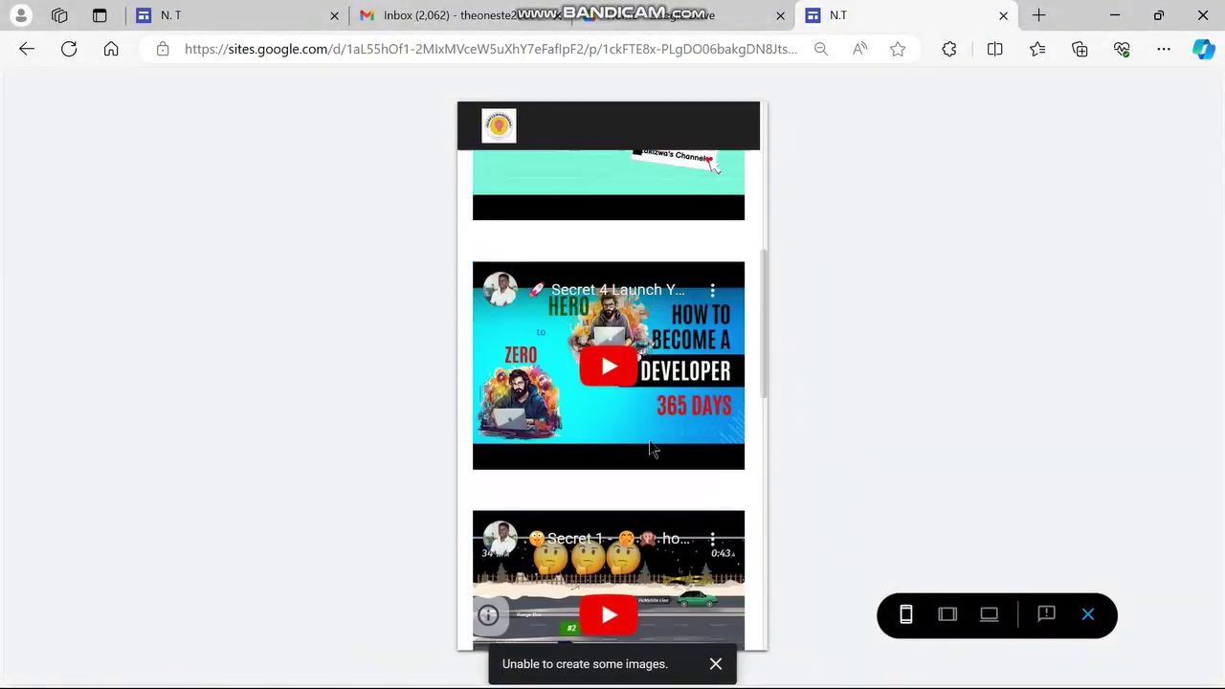
pyautogui.scroll(5, 650, 450)
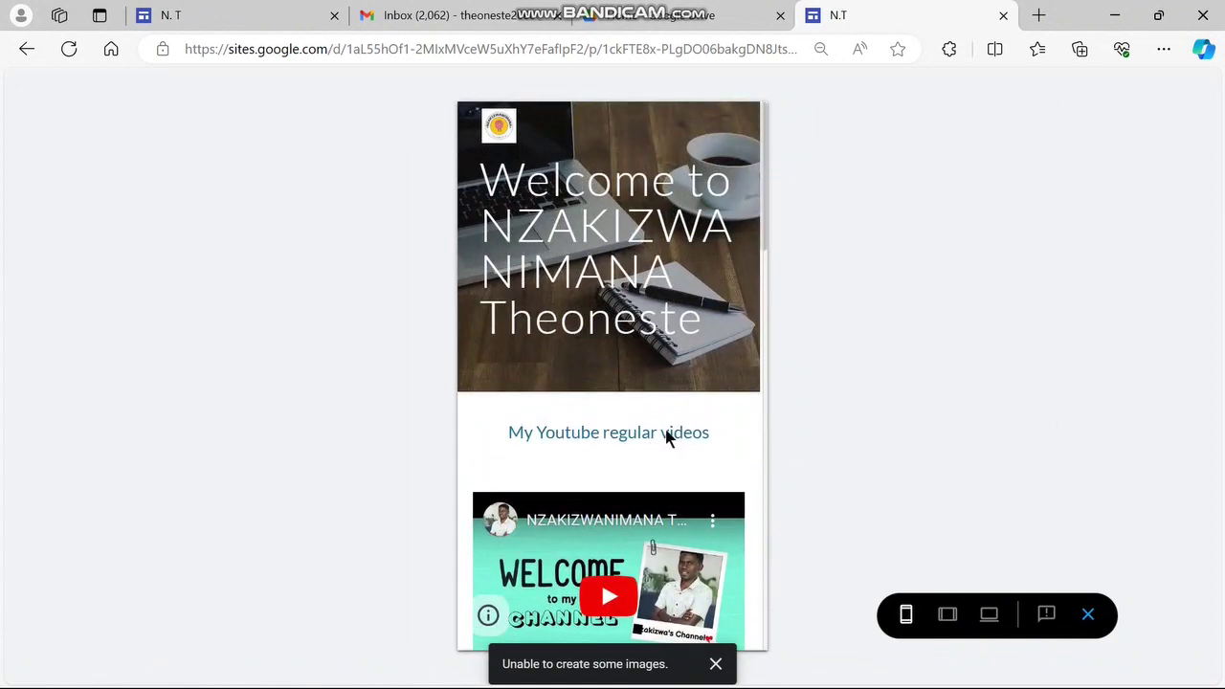
pyautogui.scroll(-10, 667, 436)
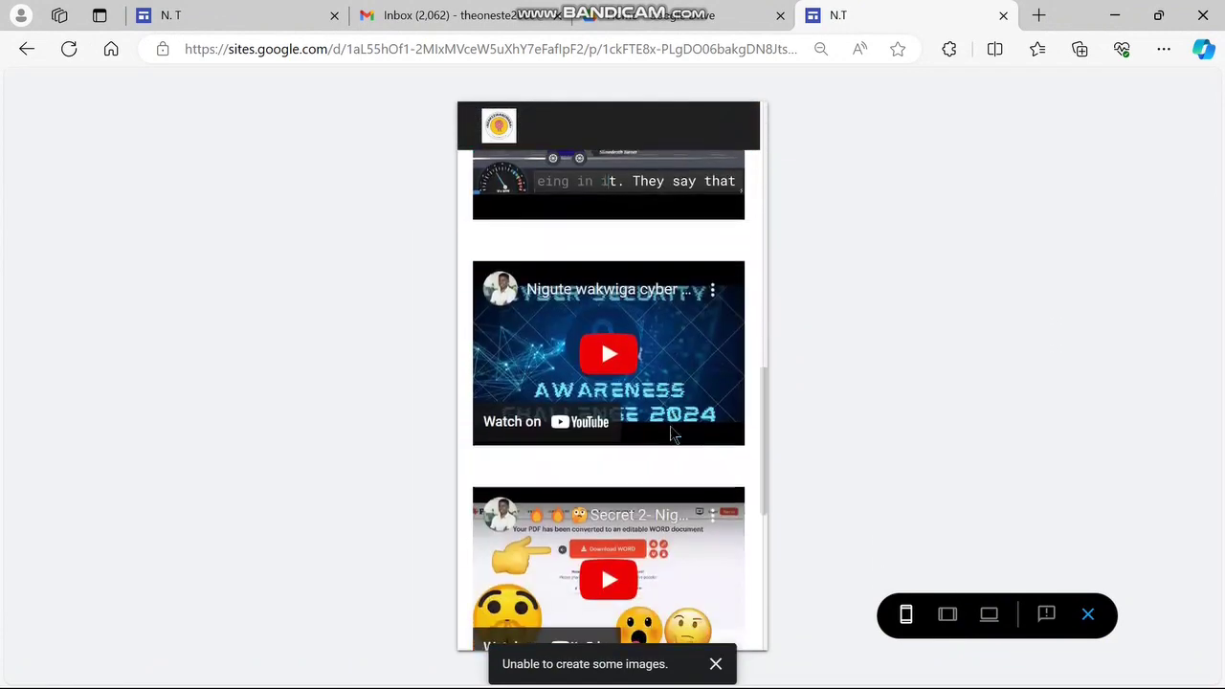
pyautogui.scroll(-5, 669, 429)
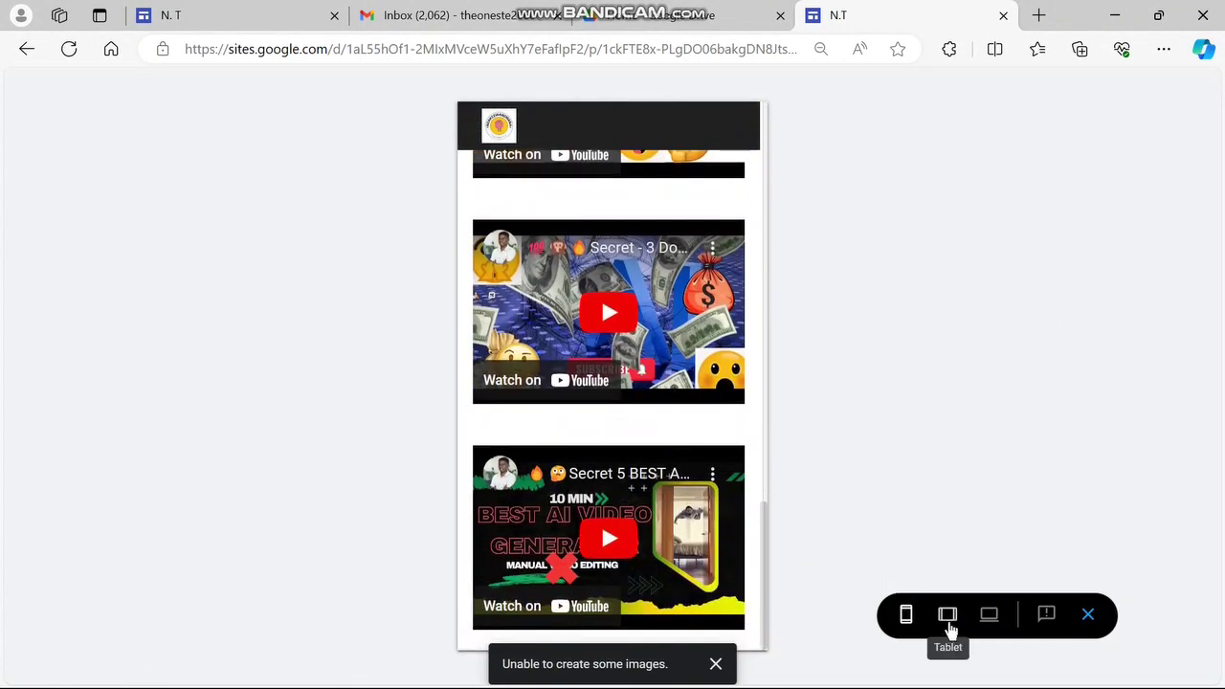
# Check the tablet-width layout, then switch the preview to large-screen width
pyautogui.click(947, 617)
pyautogui.scroll(5, 773, 508)
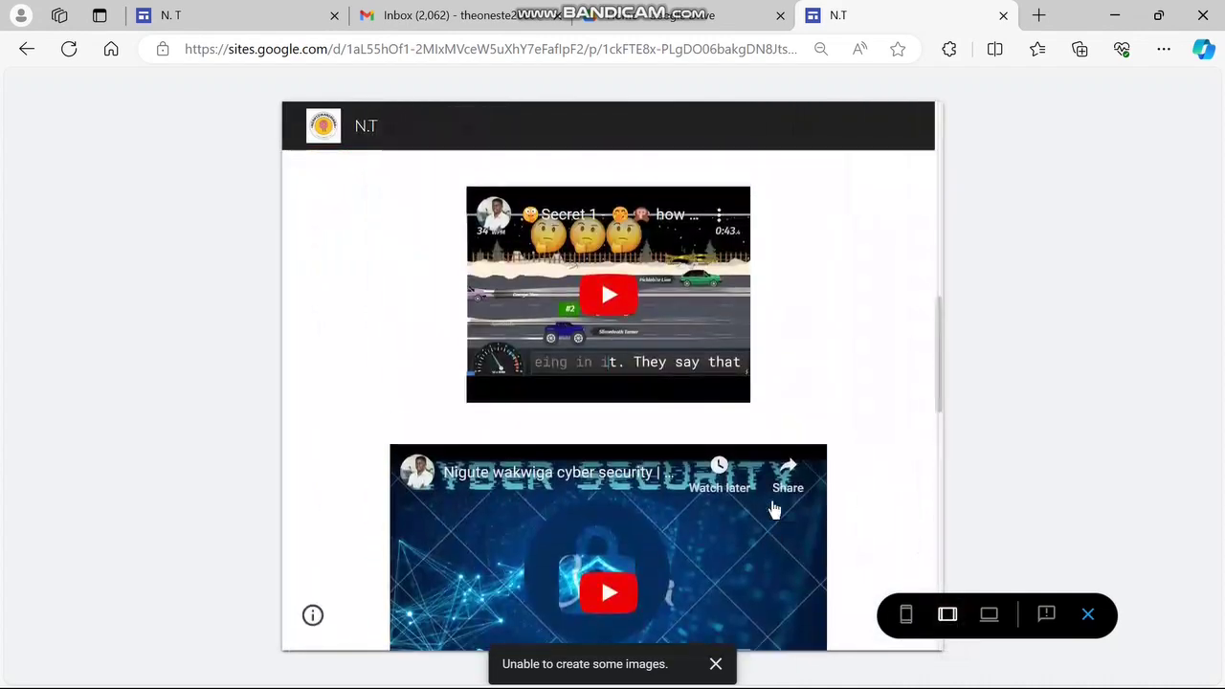
pyautogui.scroll(3, 773, 509)
pyautogui.scroll(-1, 771, 508)
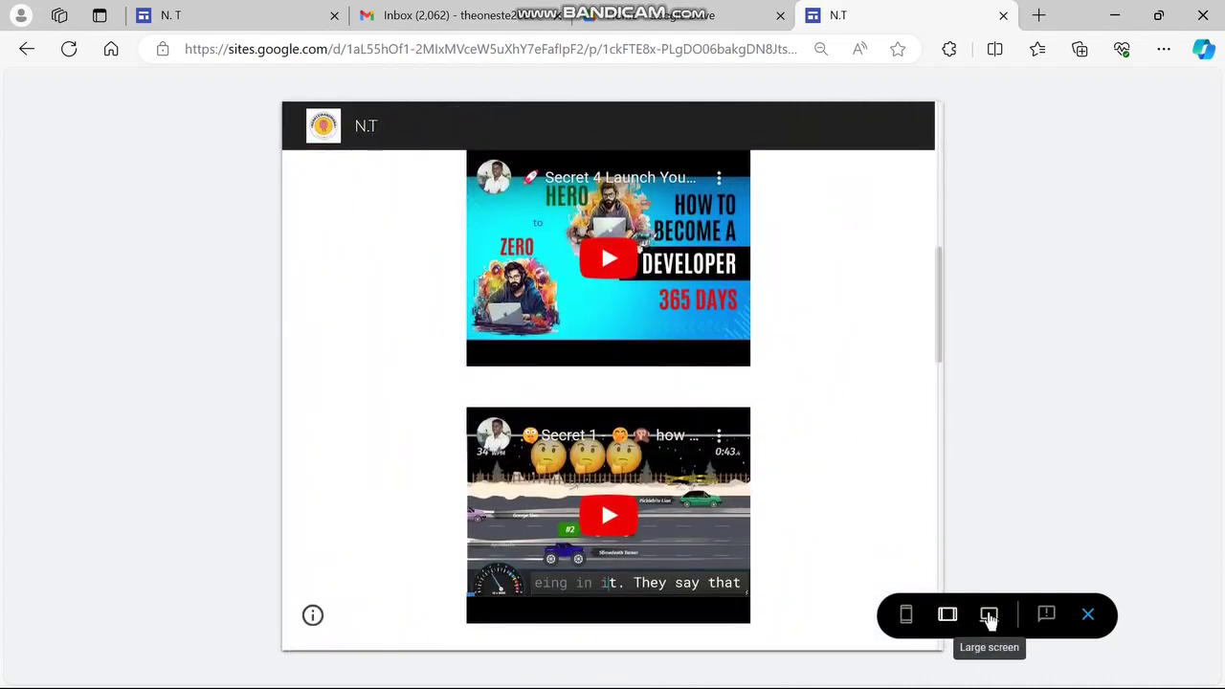
pyautogui.click(989, 617)
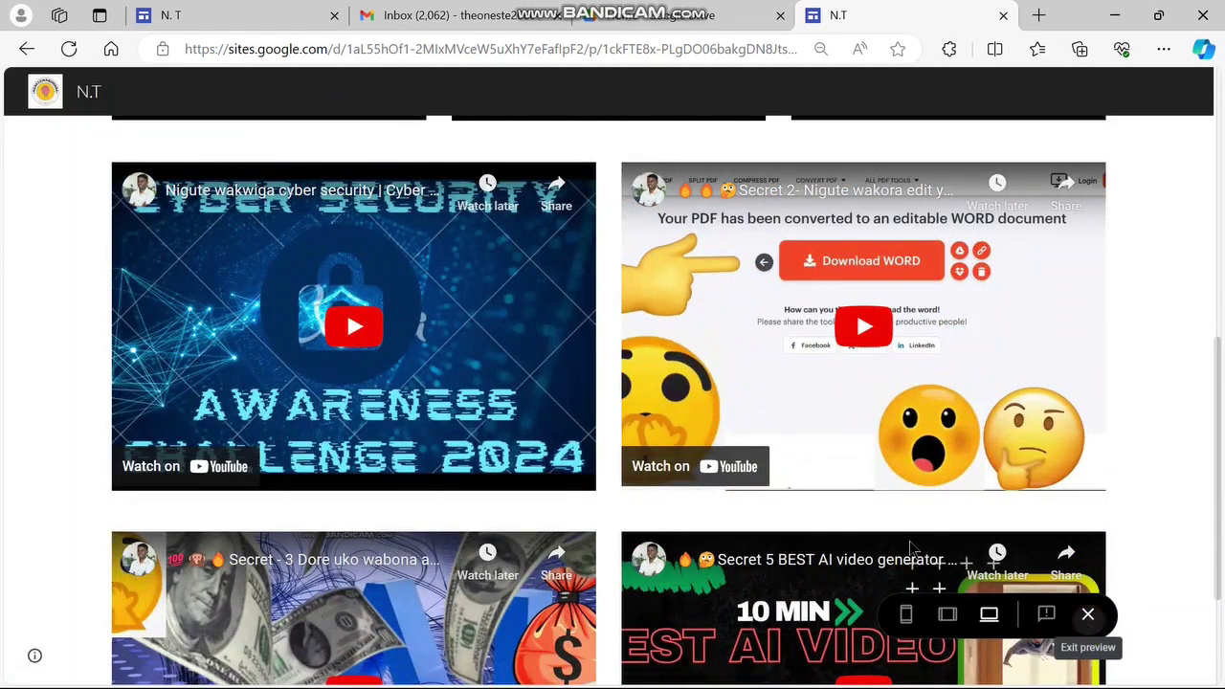
# Exit the preview and return to the editor
pyautogui.click(1088, 616)
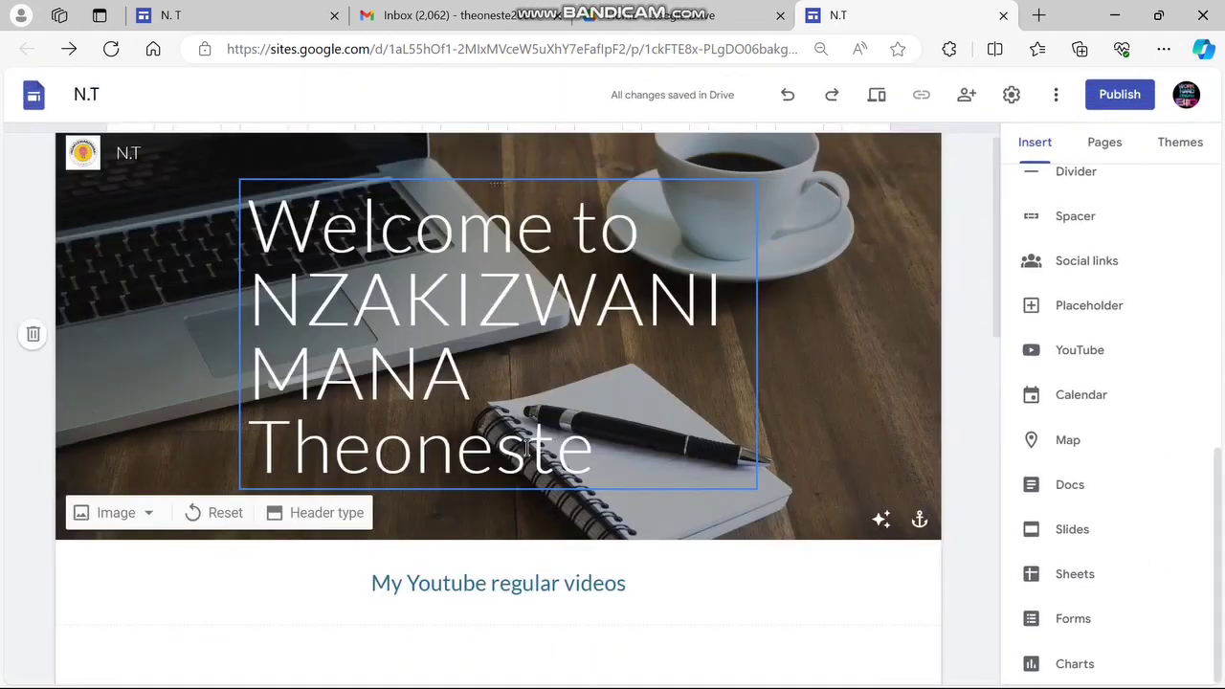
pyautogui.scroll(-10, 460, 574)
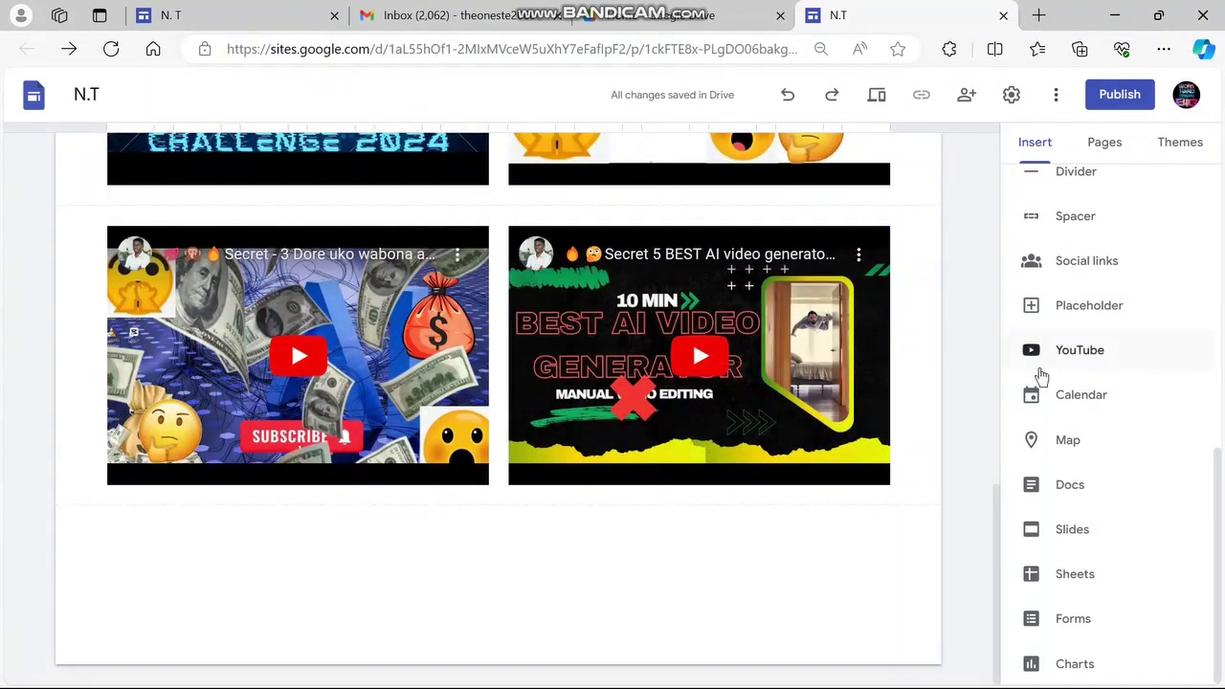
pyautogui.scroll(5, 1041, 376)
pyautogui.scroll(3, 1041, 376)
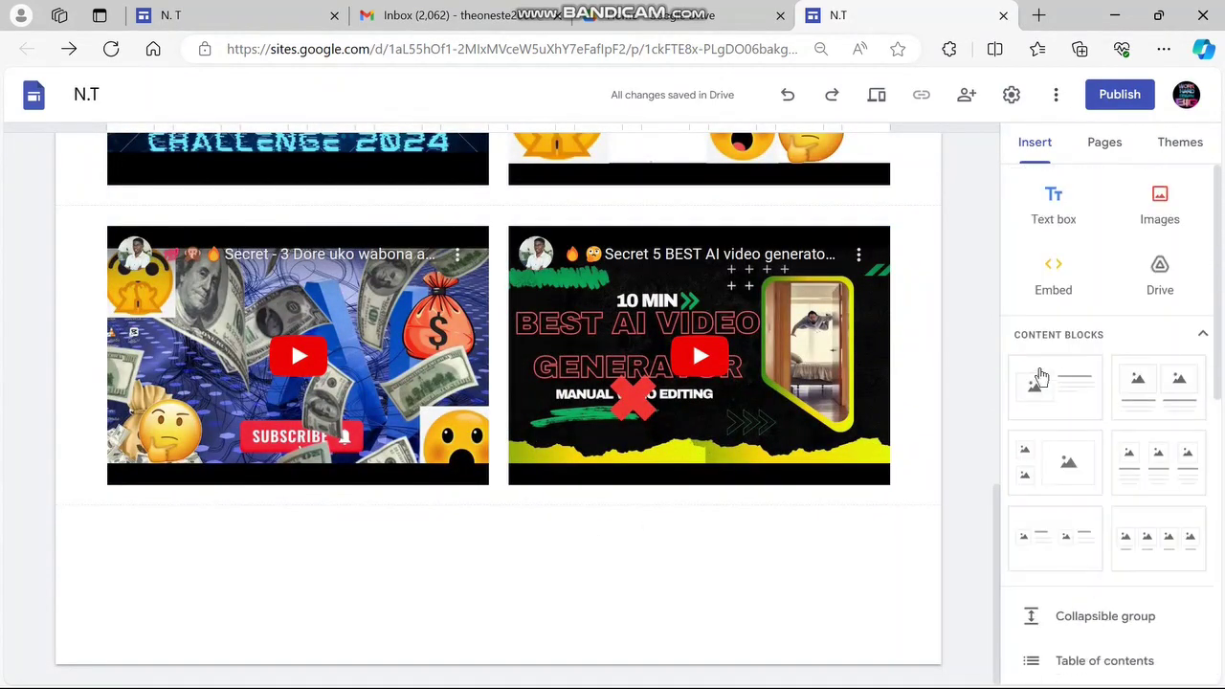
# Add a centred Heading-style text box reading 'My Youtube Shorts' below the videos
pyautogui.click(1057, 203)
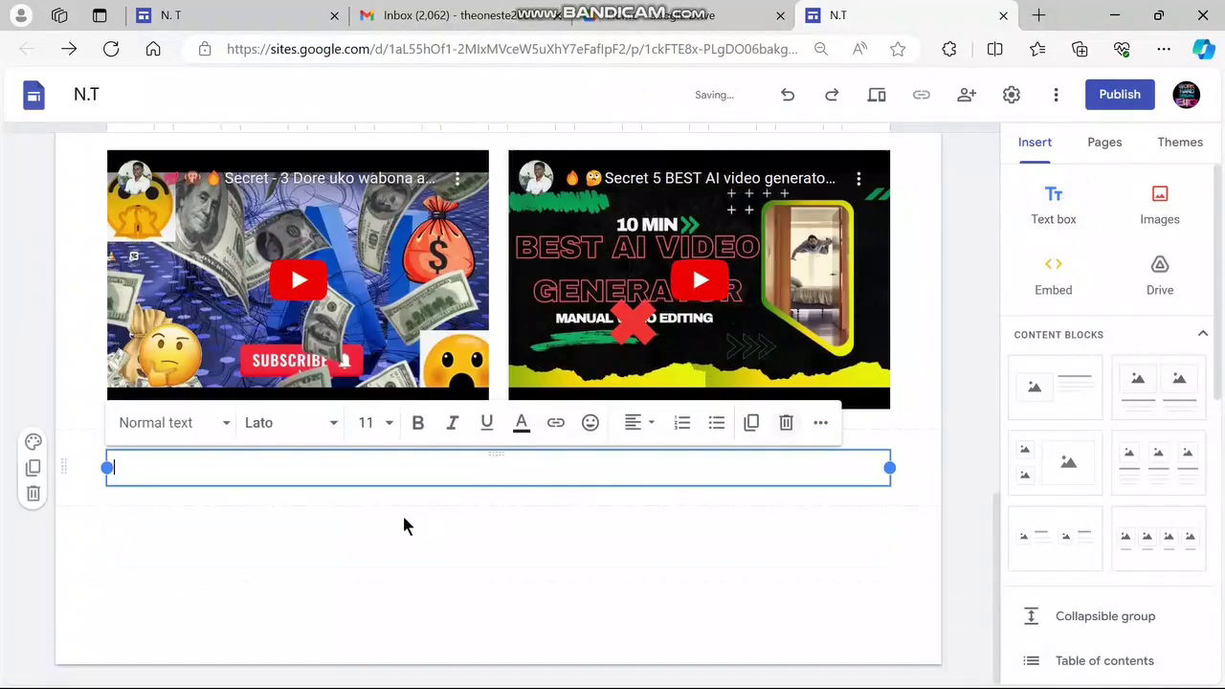
pyautogui.click(194, 433)
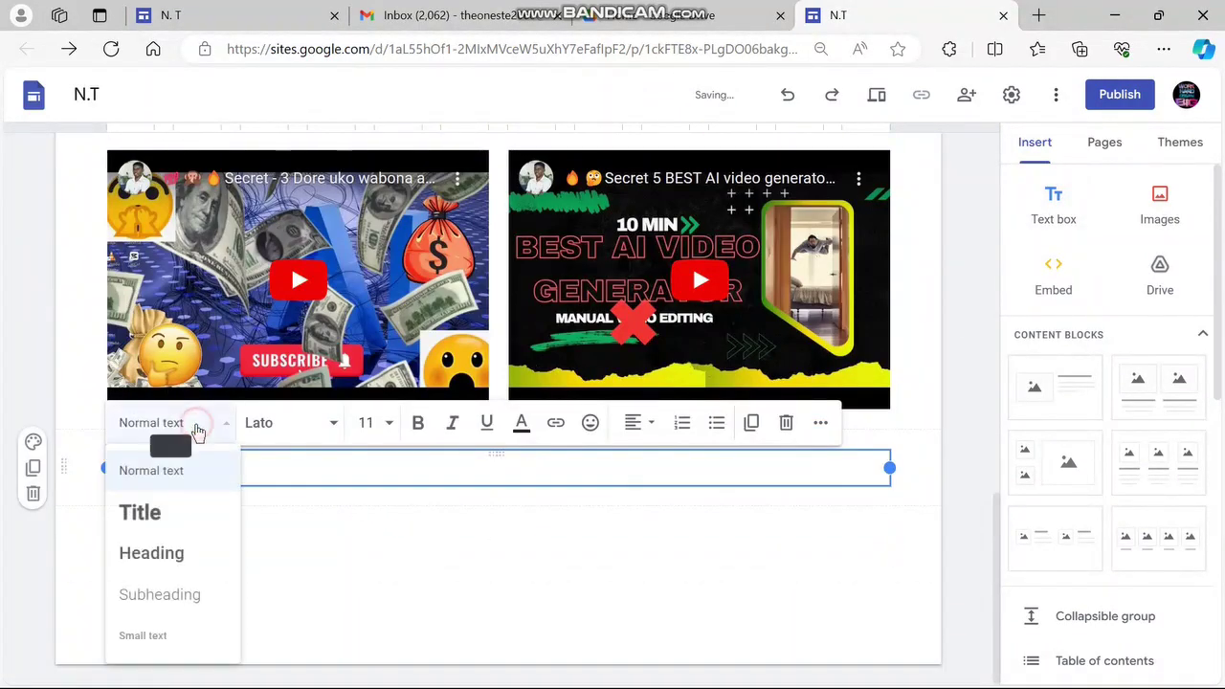
pyautogui.click(180, 552)
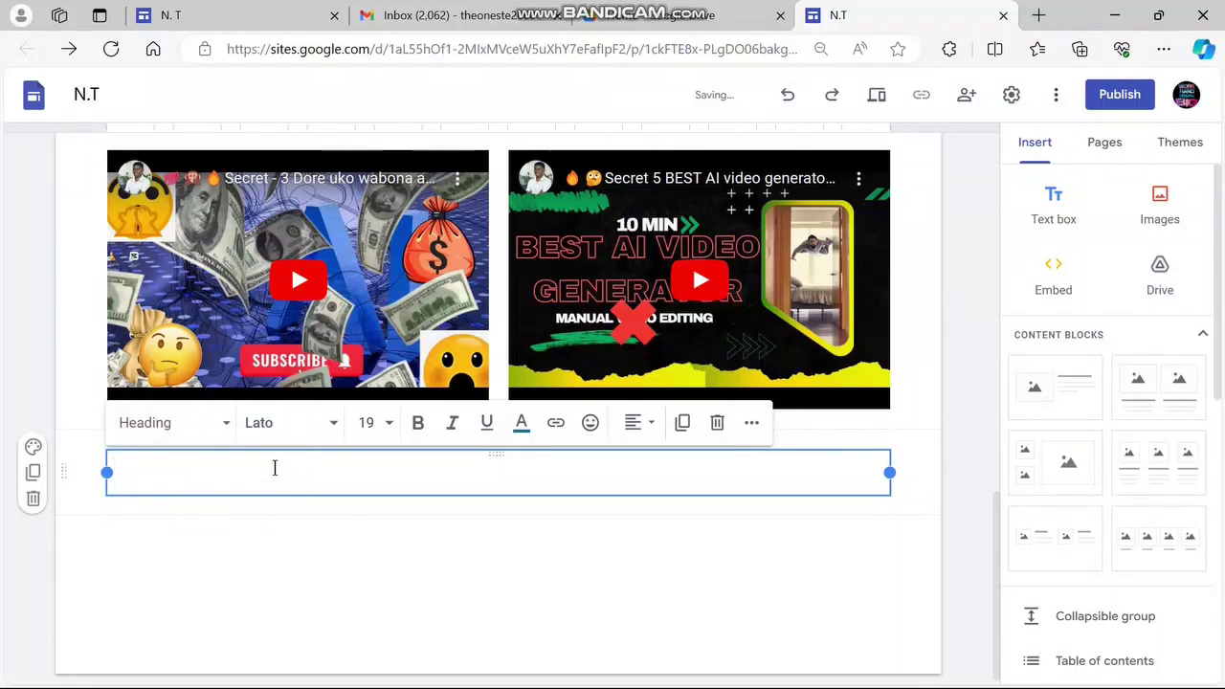
pyautogui.write('My Yout')
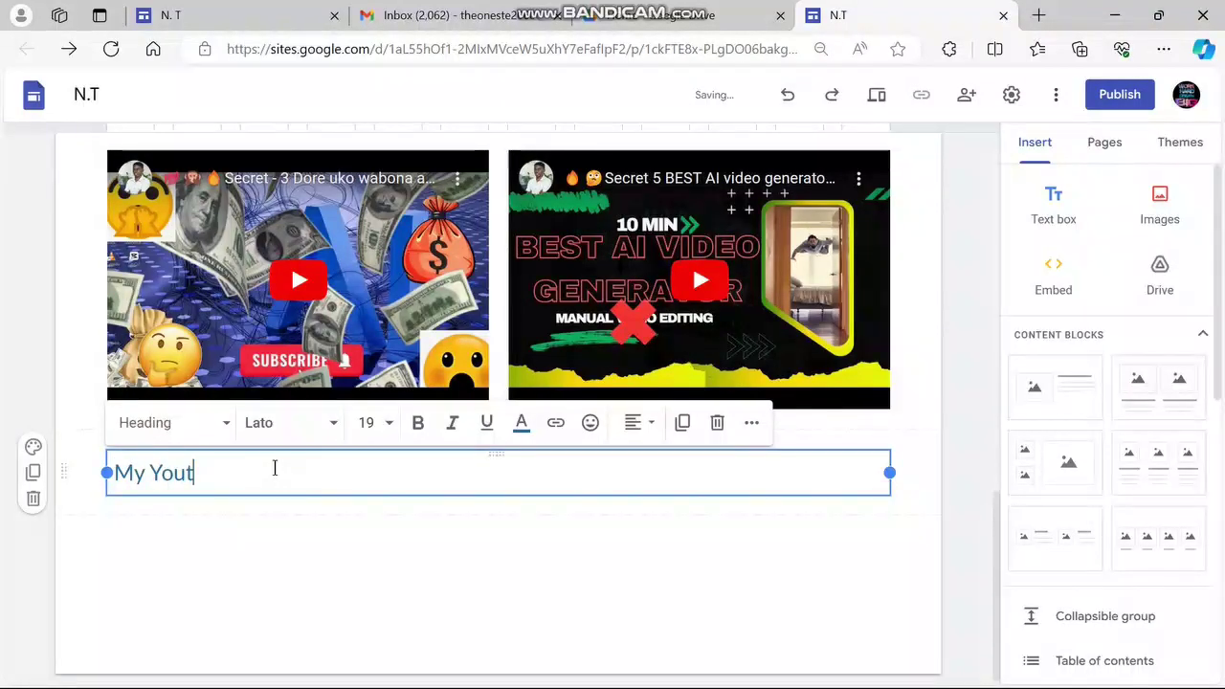
pyautogui.write('ube ')
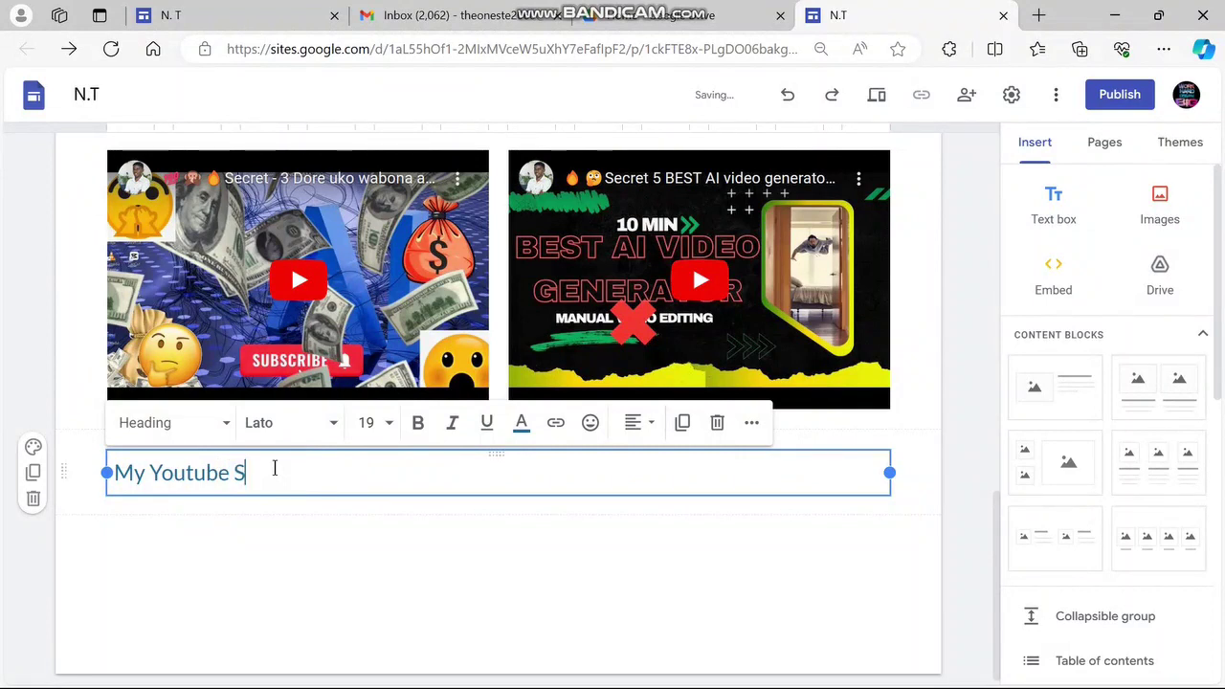
pyautogui.write('Shorts')
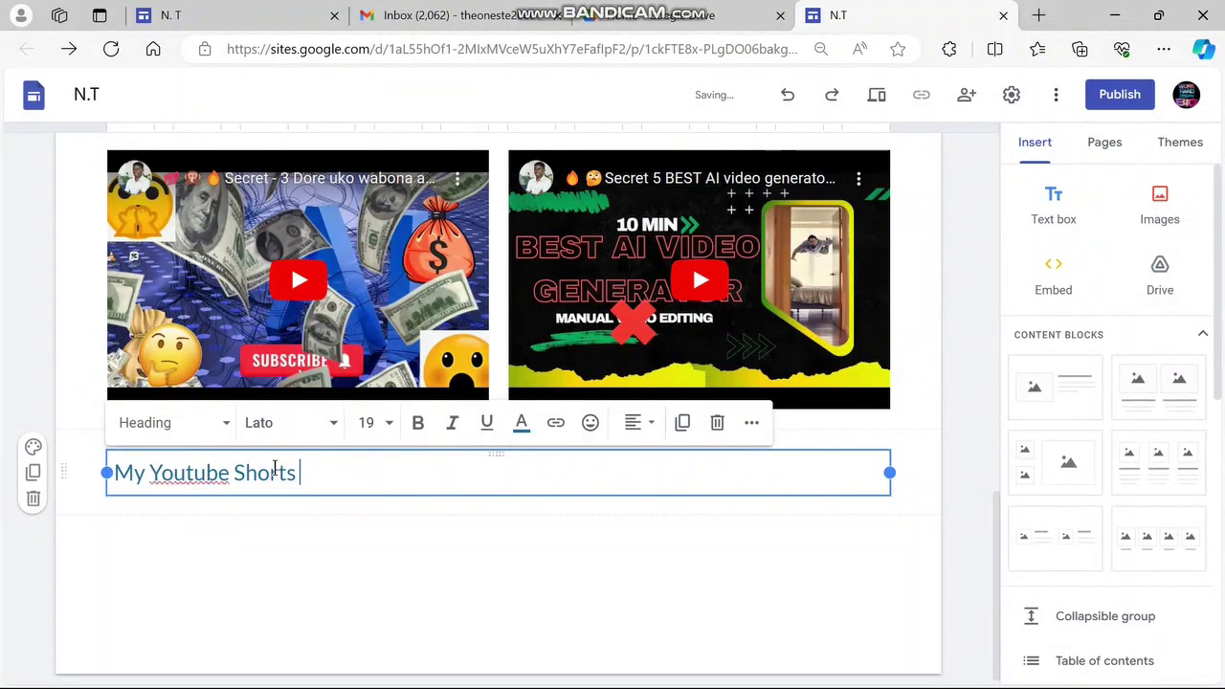
pyautogui.click(658, 426)
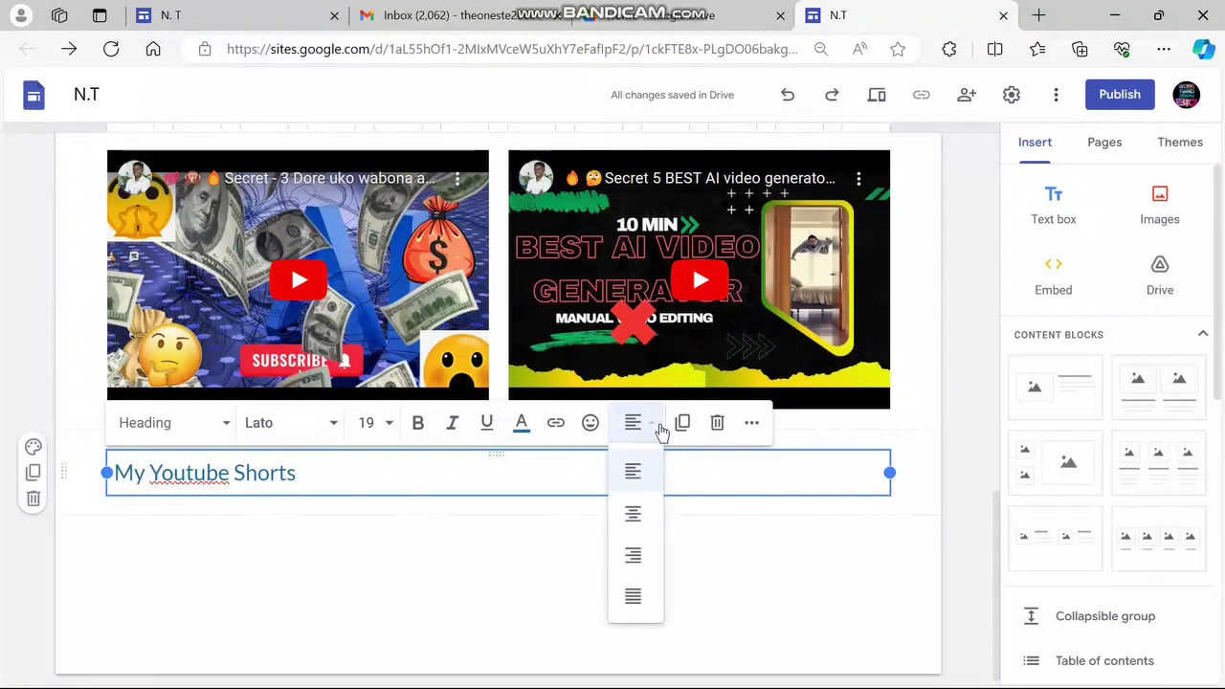
pyautogui.click(635, 515)
pyautogui.click(552, 568)
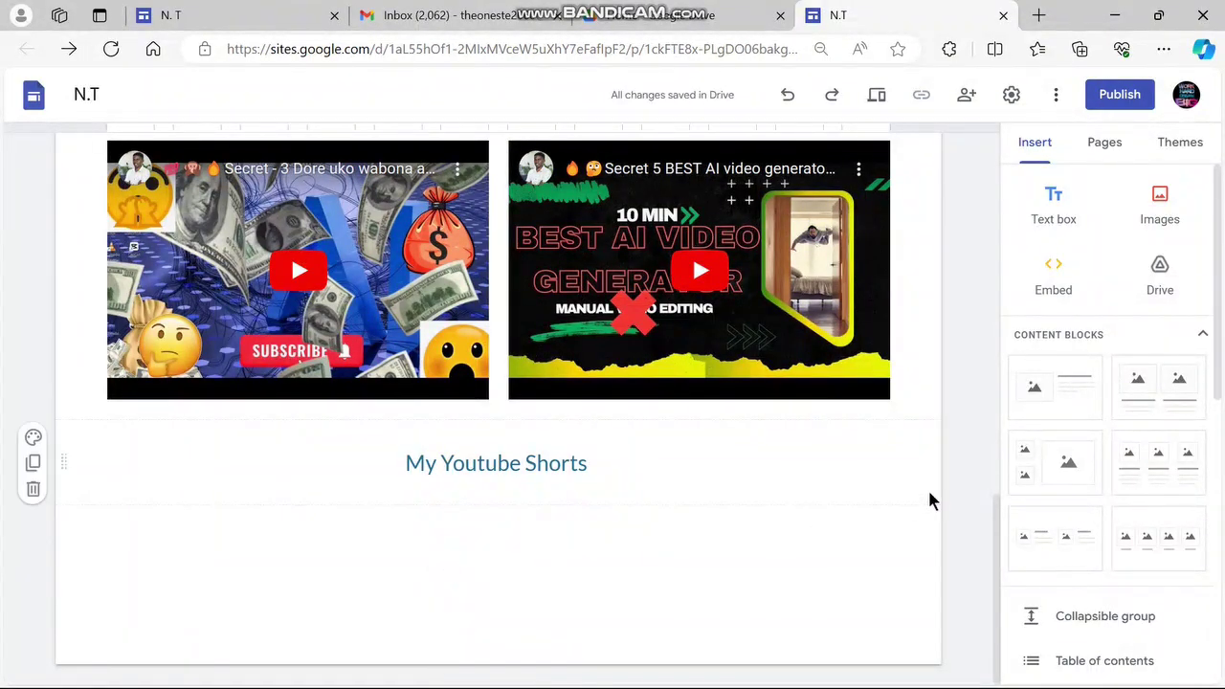
pyautogui.scroll(-6, 1024, 454)
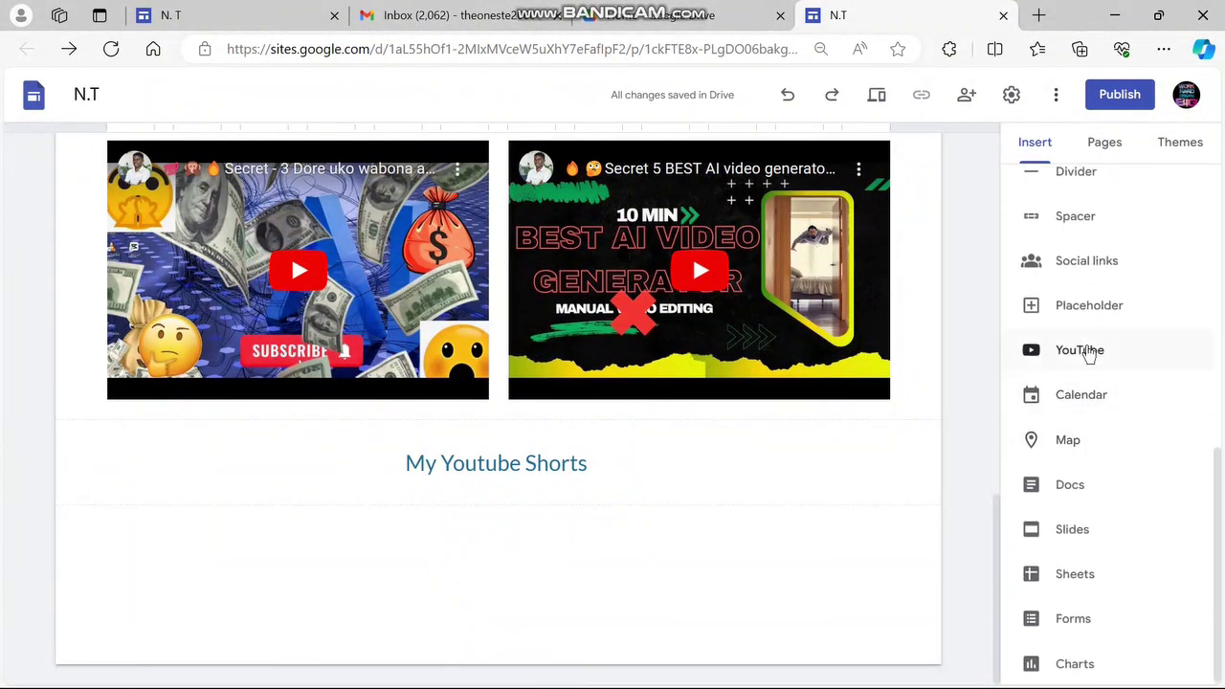
# Search YouTube for 'zakizwanimama th' in the insert dialog
pyautogui.click(1088, 351)
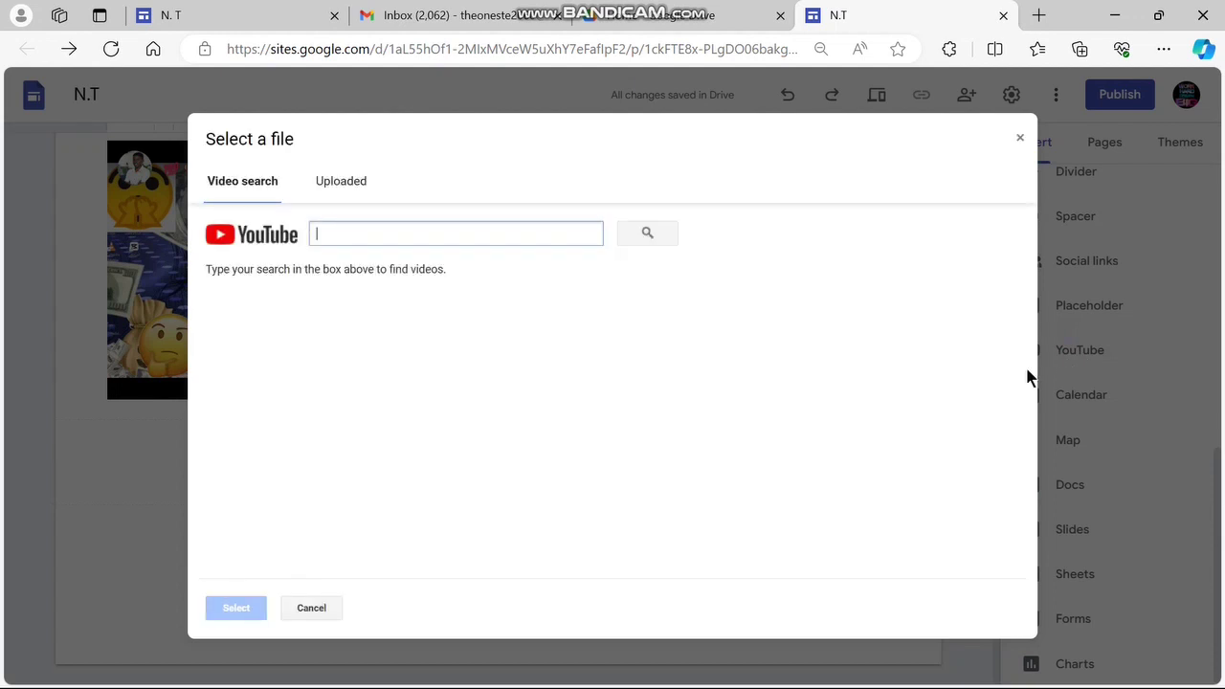
pyautogui.write('za')
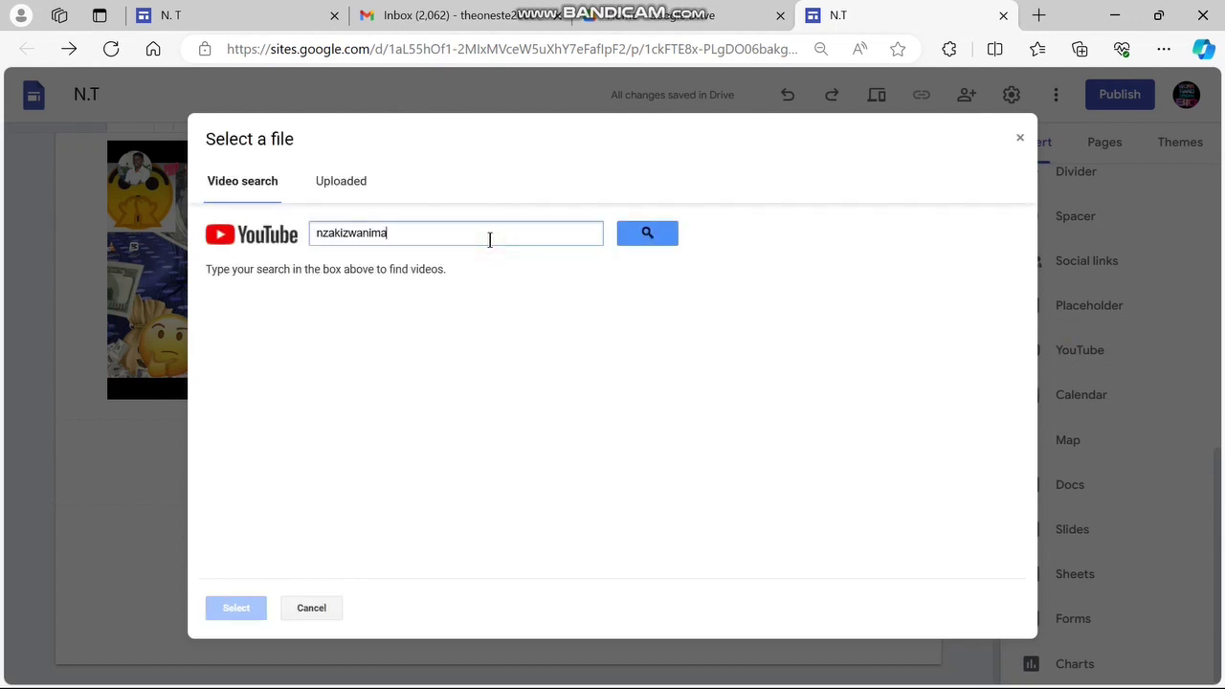
pyautogui.write('kizwanimama')
pyautogui.write(' theoneste')
pyautogui.click(670, 239)
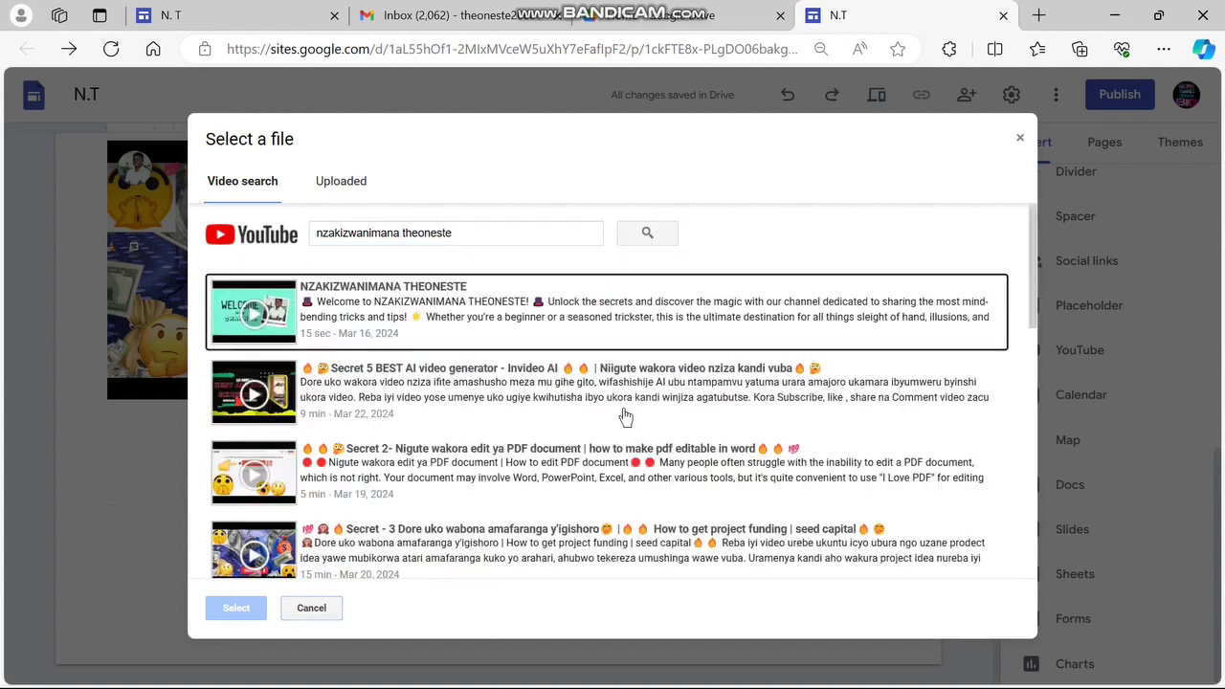
pyautogui.scroll(-10, 361, 440)
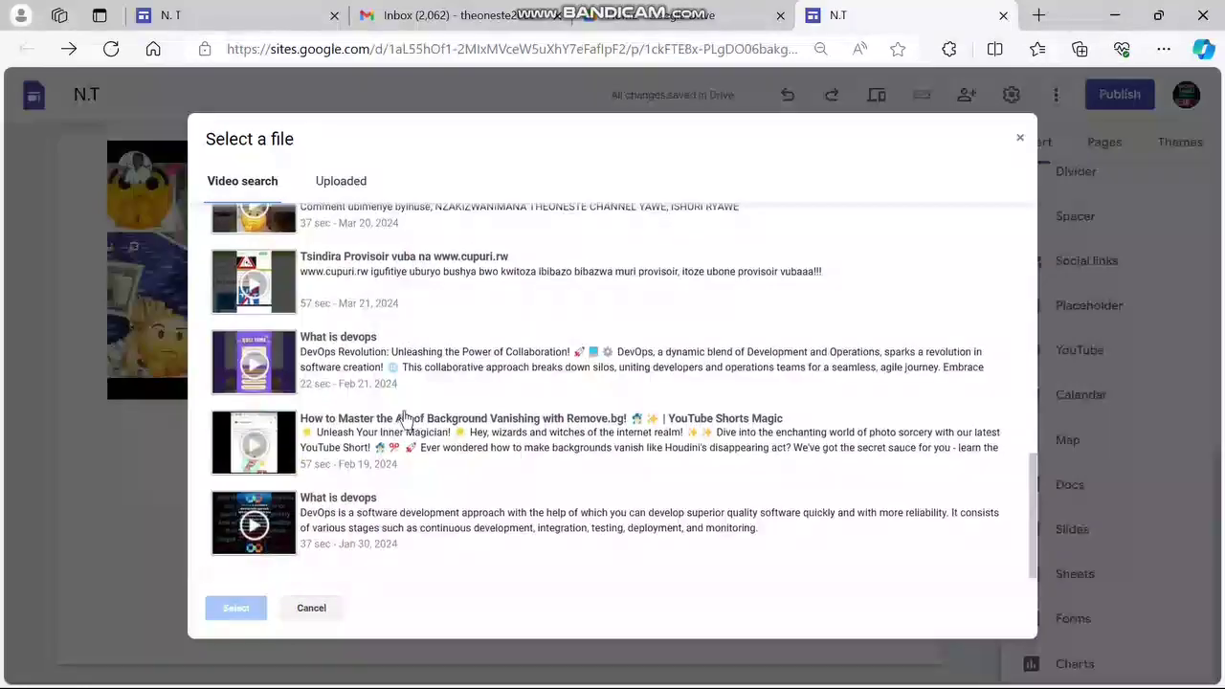
pyautogui.scroll(3, 398, 507)
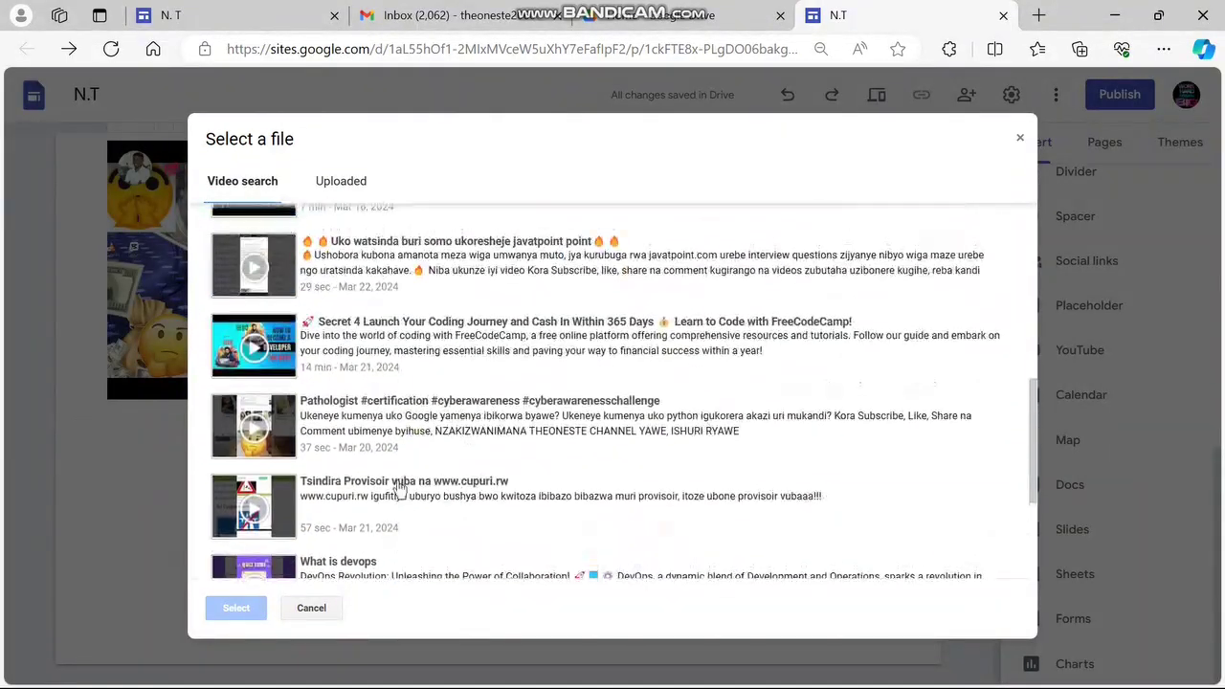
# Insert Uko watsinda, Pathologist, Tsindira, How to Master and two What is devops videos
pyautogui.click(410, 273)
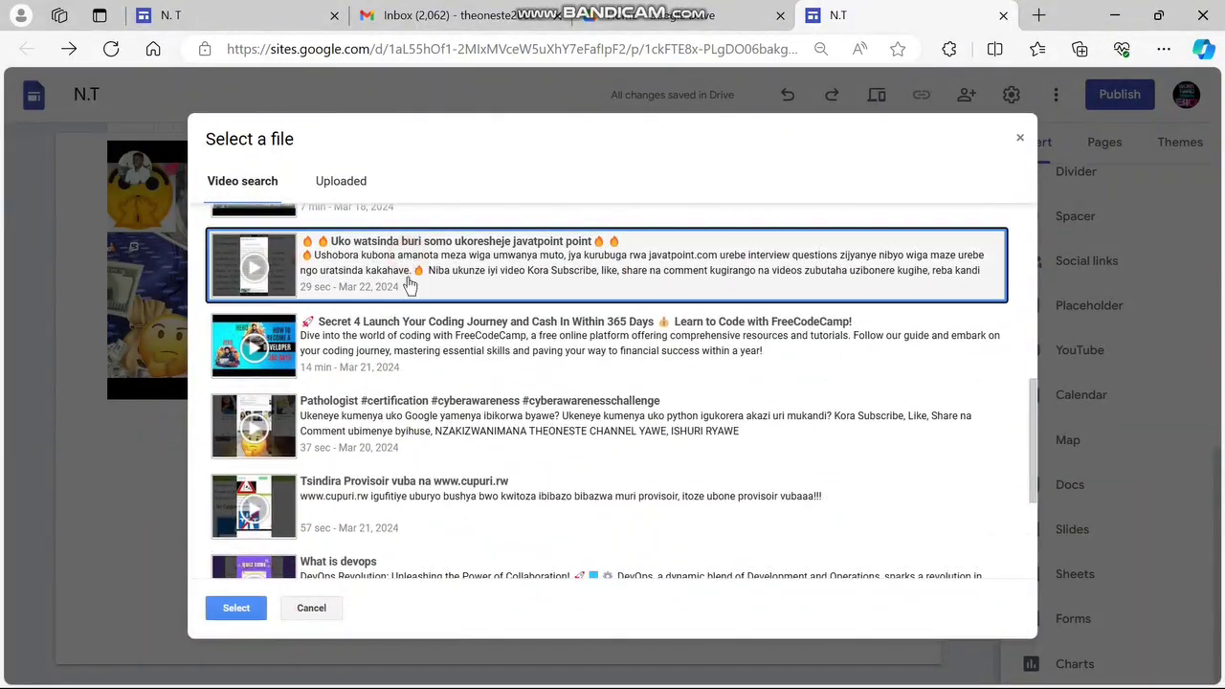
pyautogui.click(375, 426)
pyautogui.click(397, 515)
pyautogui.scroll(-2, 397, 515)
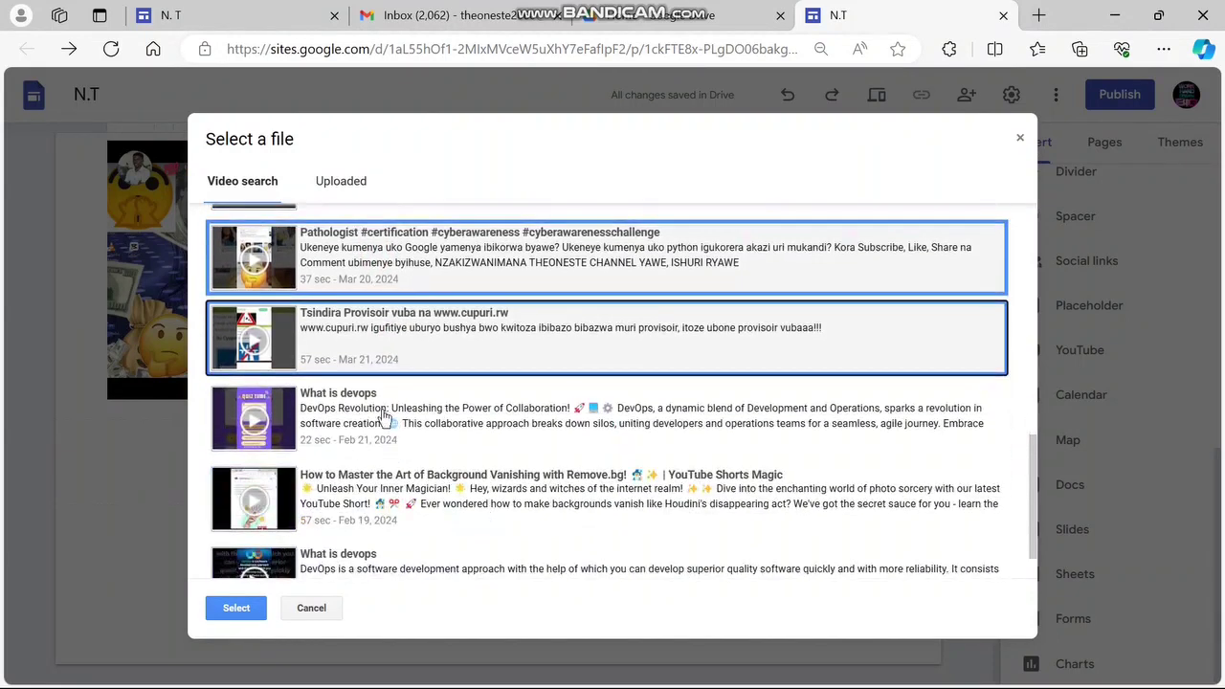
pyautogui.click(383, 413)
pyautogui.click(373, 493)
pyautogui.scroll(-1, 385, 565)
pyautogui.click(385, 560)
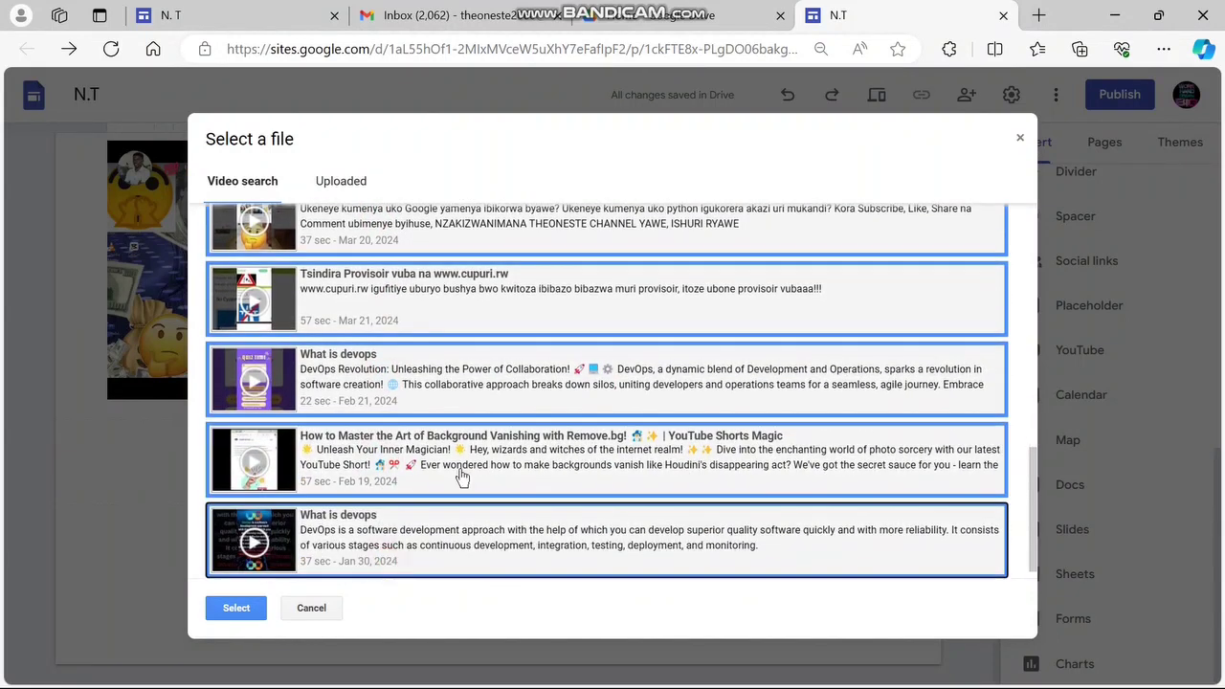
pyautogui.click(236, 606)
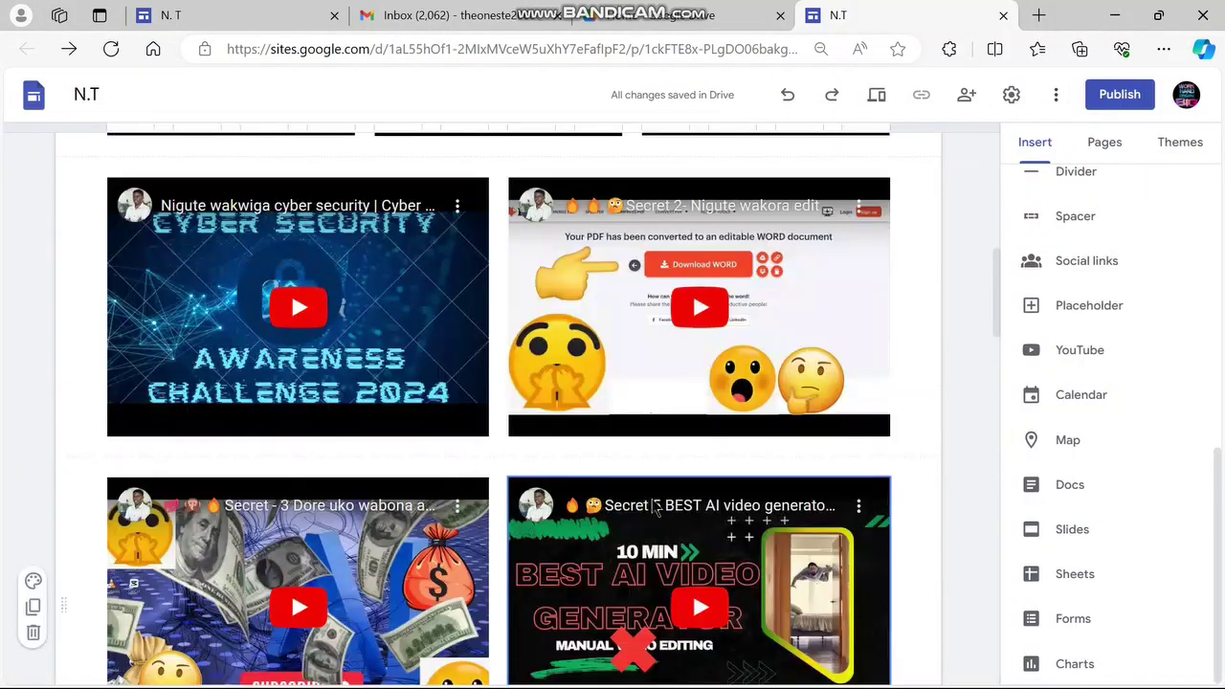
# Narrow the What is devops and How to Master embeds and line them up with Uko watsinda
pyautogui.scroll(-5, 650, 498)
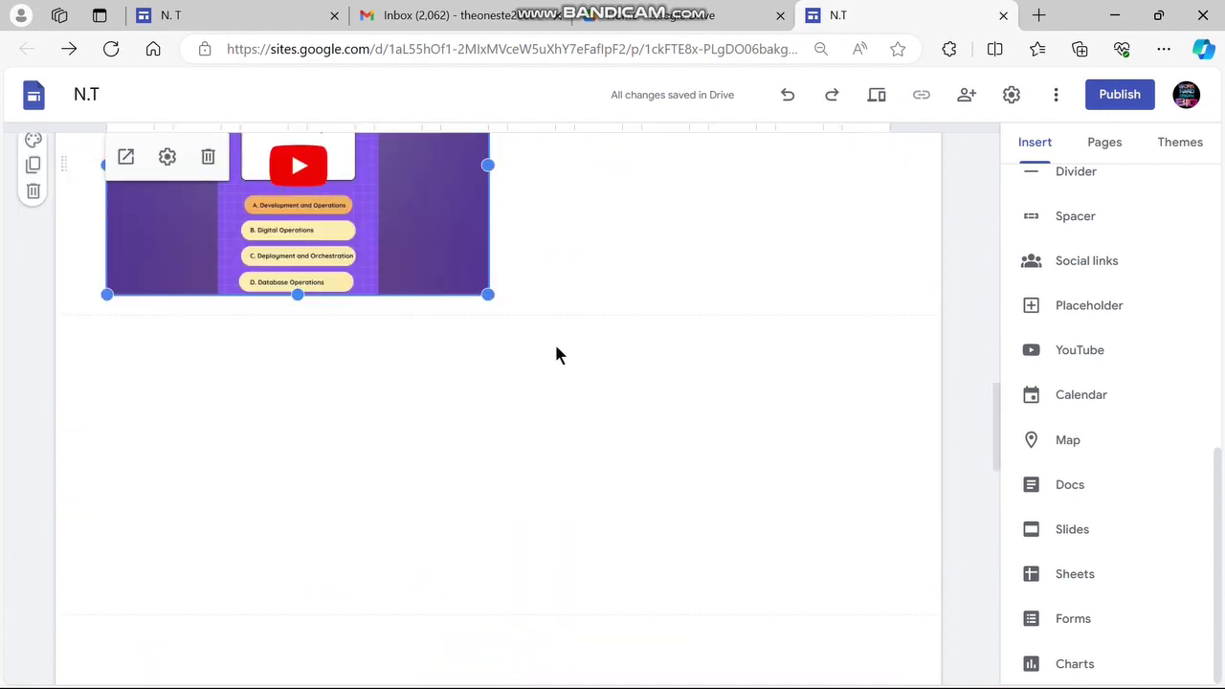
pyautogui.scroll(2, 500, 330)
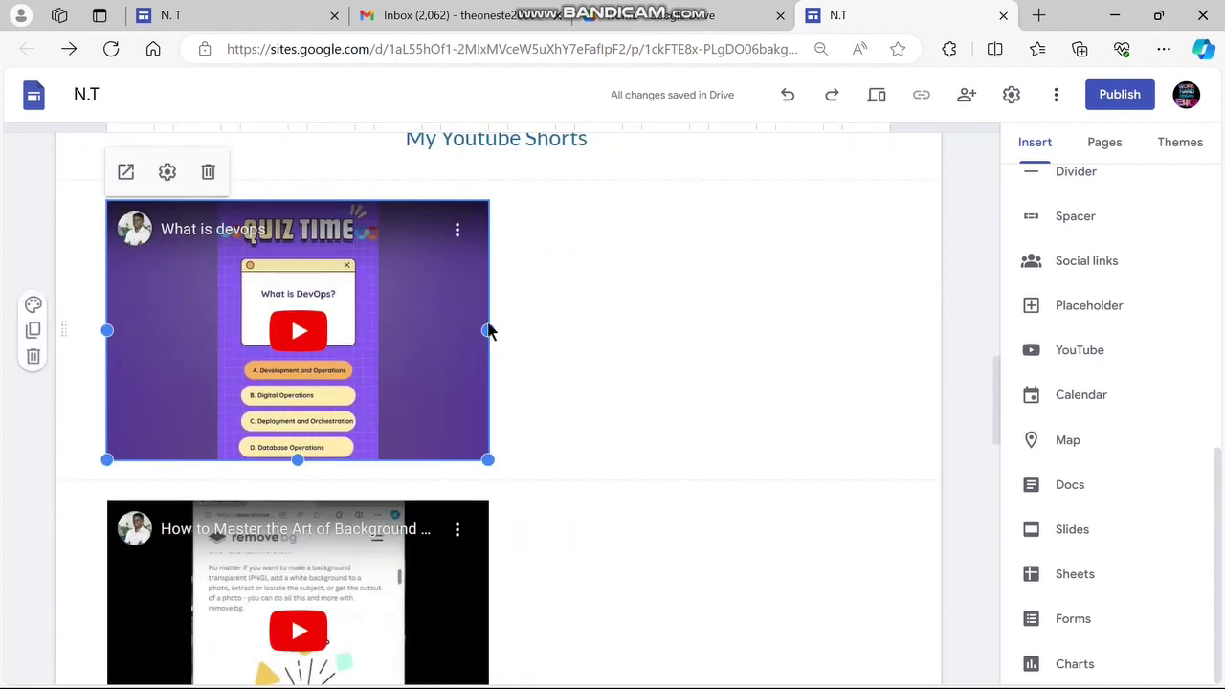
pyautogui.moveTo(445, 338); pyautogui.dragTo(287, 350)
pyautogui.moveTo(340, 447); pyautogui.dragTo(530, 342)
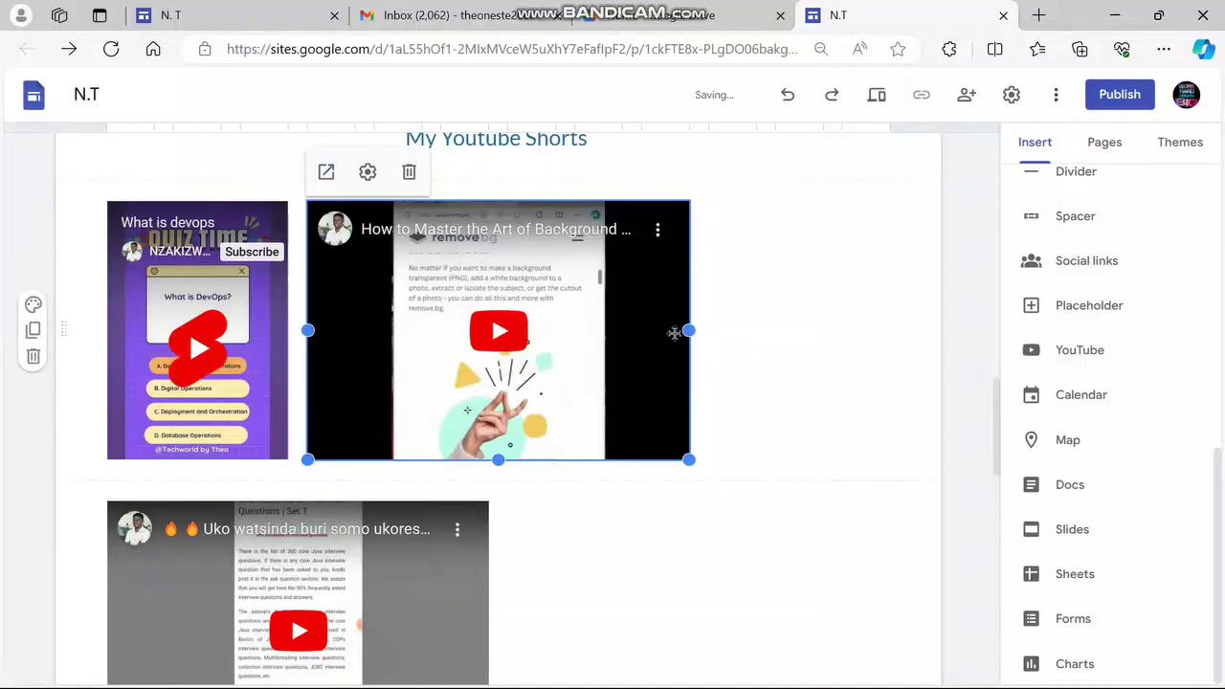
pyautogui.moveTo(689, 330); pyautogui.dragTo(486, 335)
pyautogui.moveTo(524, 405); pyautogui.dragTo(549, 321)
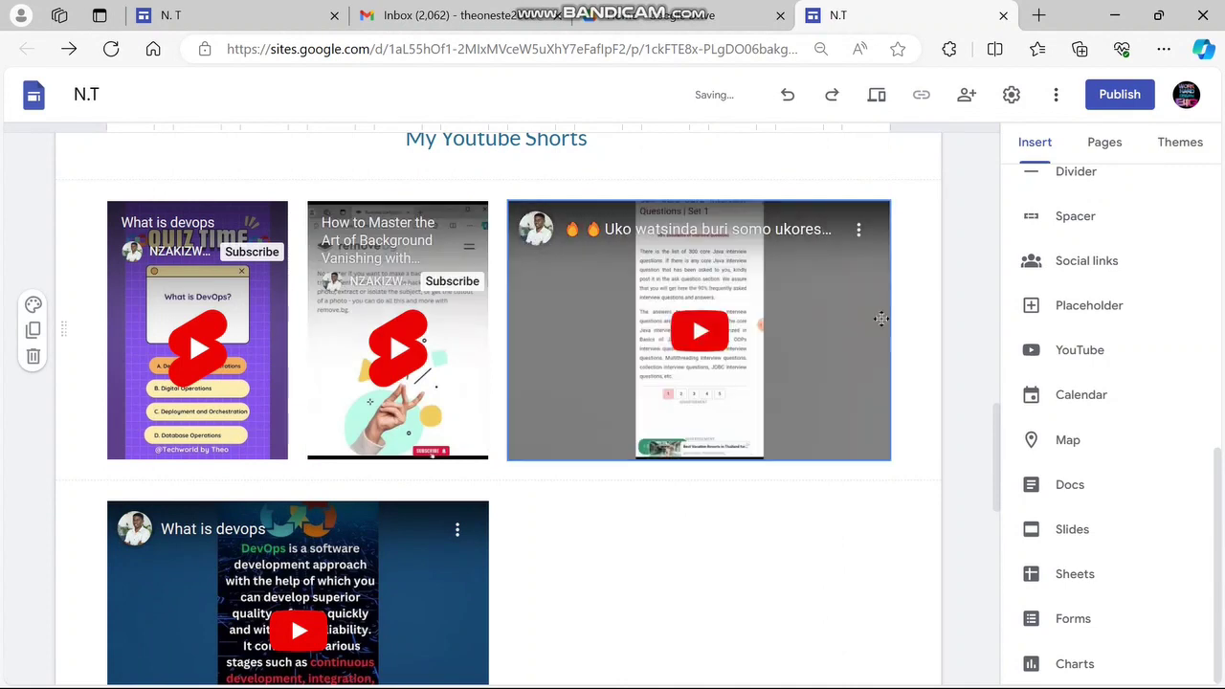
# Narrow Uko watsinda and bring the fourth short into the row at matching height
pyautogui.click(888, 329)
pyautogui.moveTo(890, 331); pyautogui.dragTo(688, 335)
pyautogui.moveTo(620, 454); pyautogui.dragTo(873, 344)
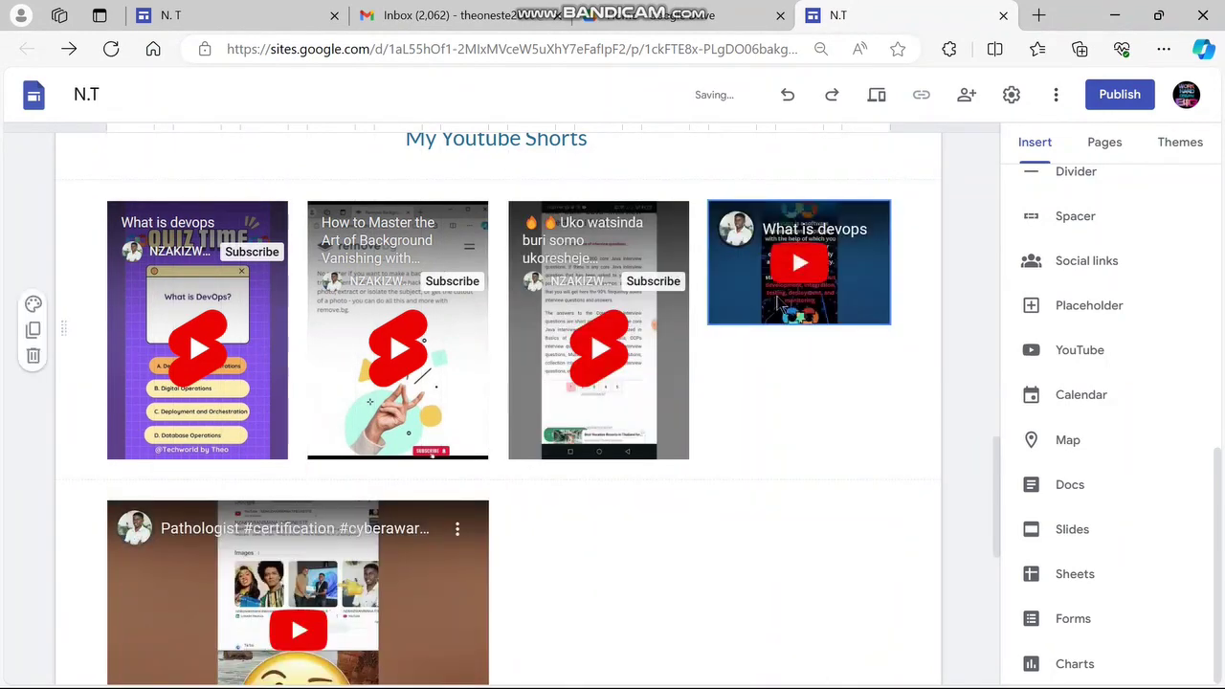
pyautogui.click(835, 308)
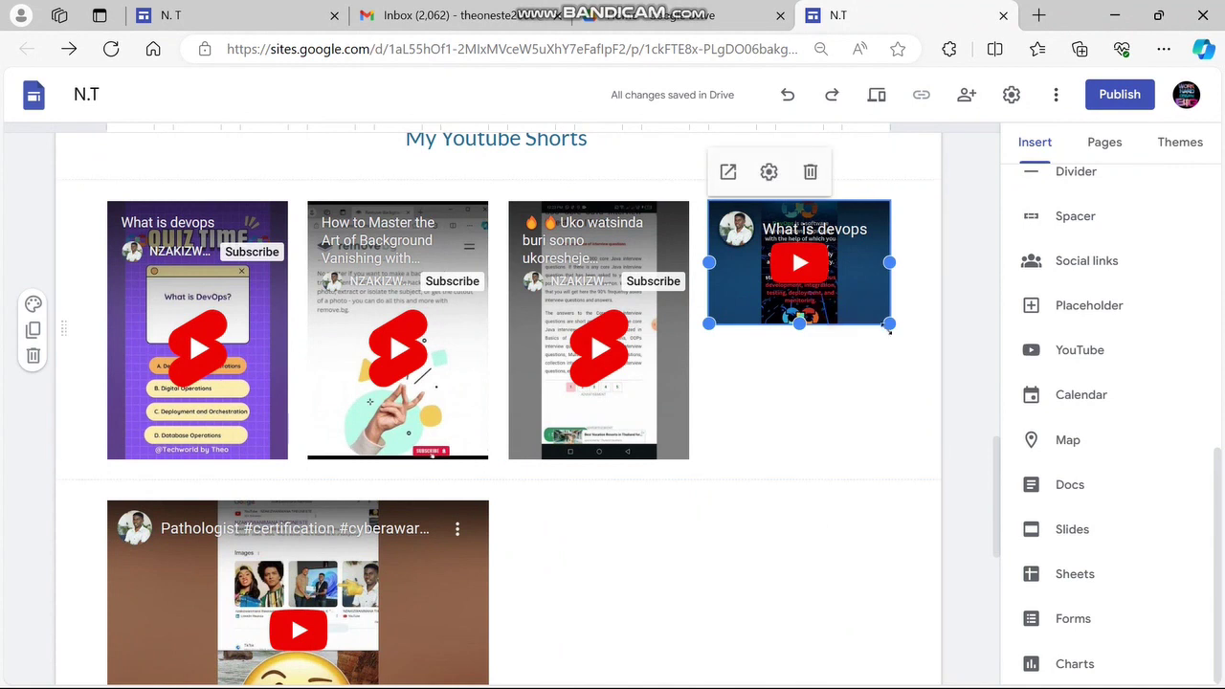
pyautogui.moveTo(798, 322); pyautogui.dragTo(792, 460)
pyautogui.press('Delete')
# Place the Tsindira video beside Pathologist beneath the row of four
pyautogui.scroll(-3, 581, 585)
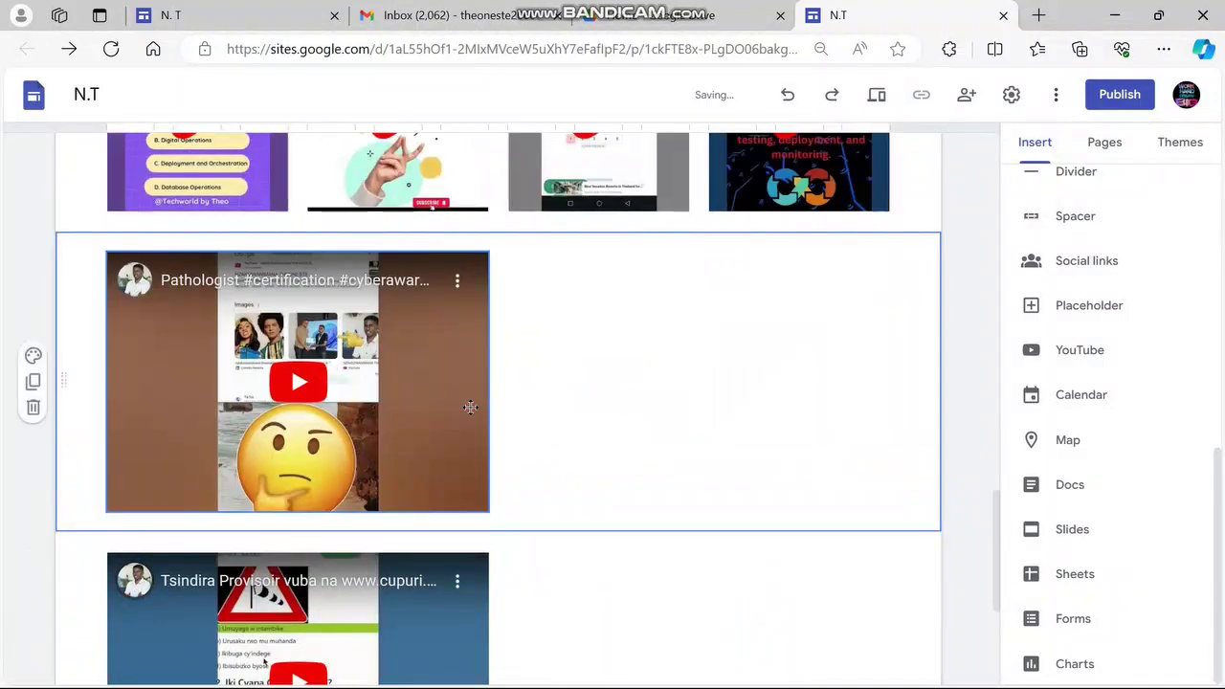
pyautogui.scroll(-3, 470, 405)
pyautogui.scroll(2, 418, 487)
pyautogui.moveTo(408, 500); pyautogui.dragTo(698, 345)
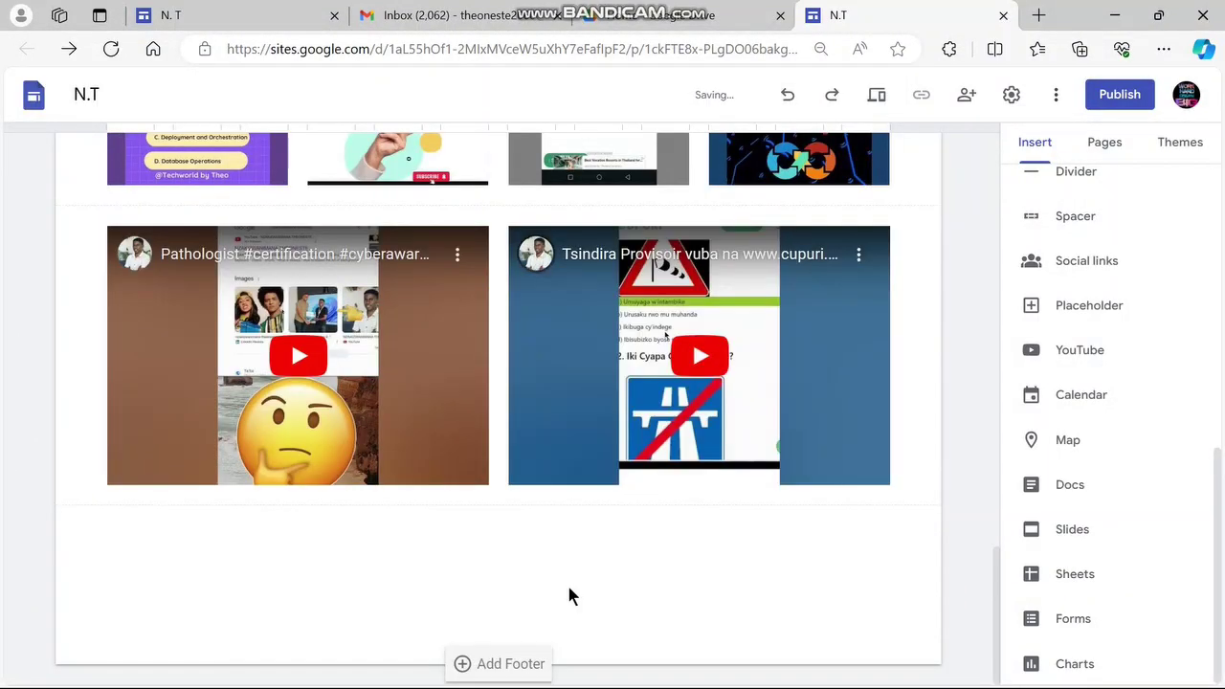
pyautogui.scroll(10, 569, 588)
pyautogui.scroll(8, 570, 588)
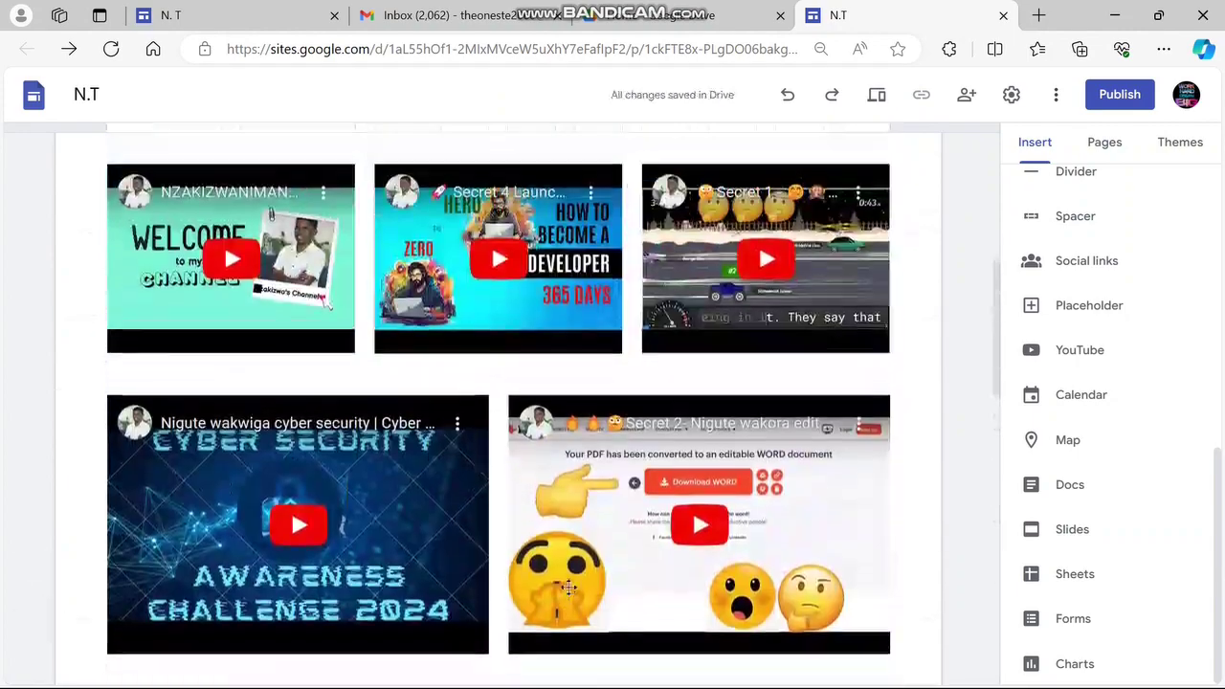
pyautogui.scroll(-18, 568, 587)
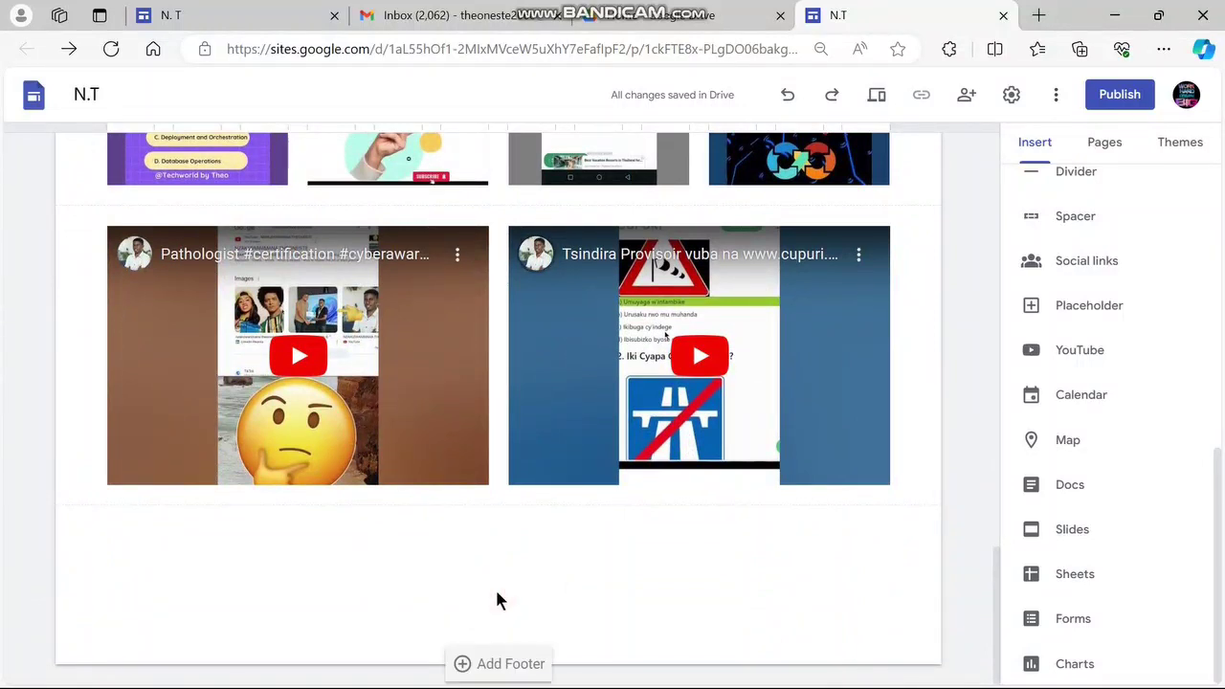
# Add a centred footer with the channel handle followed by 'All right reserved'
pyautogui.click(508, 668)
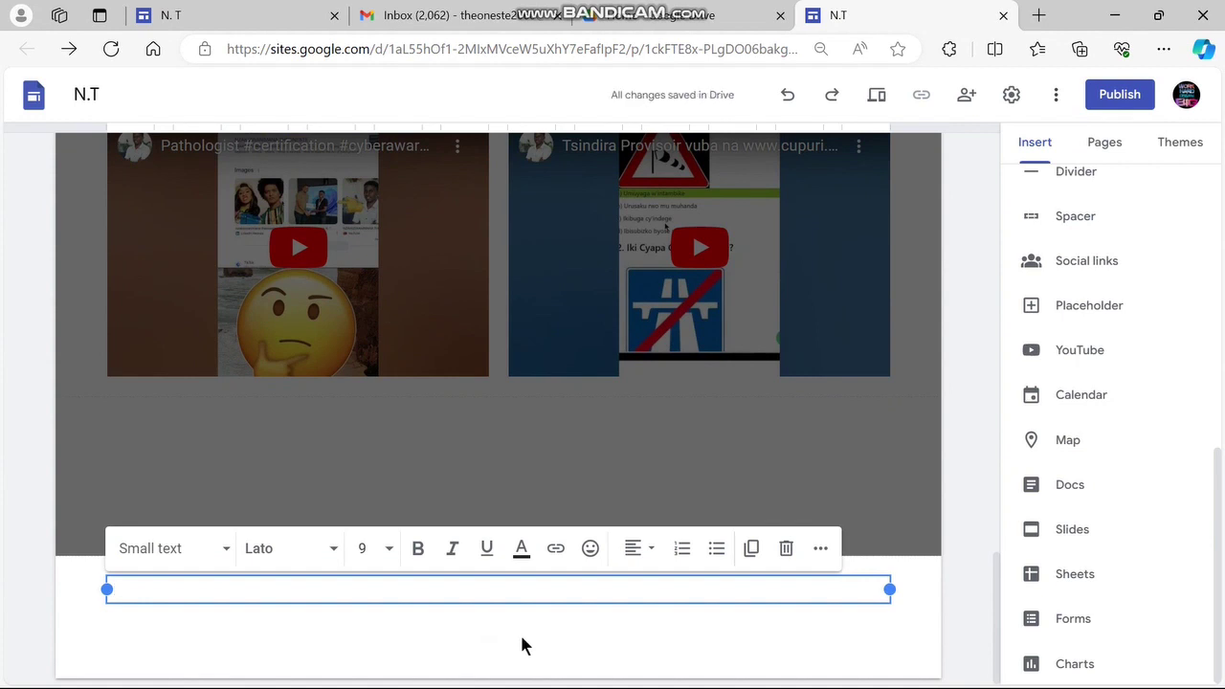
pyautogui.write('@')
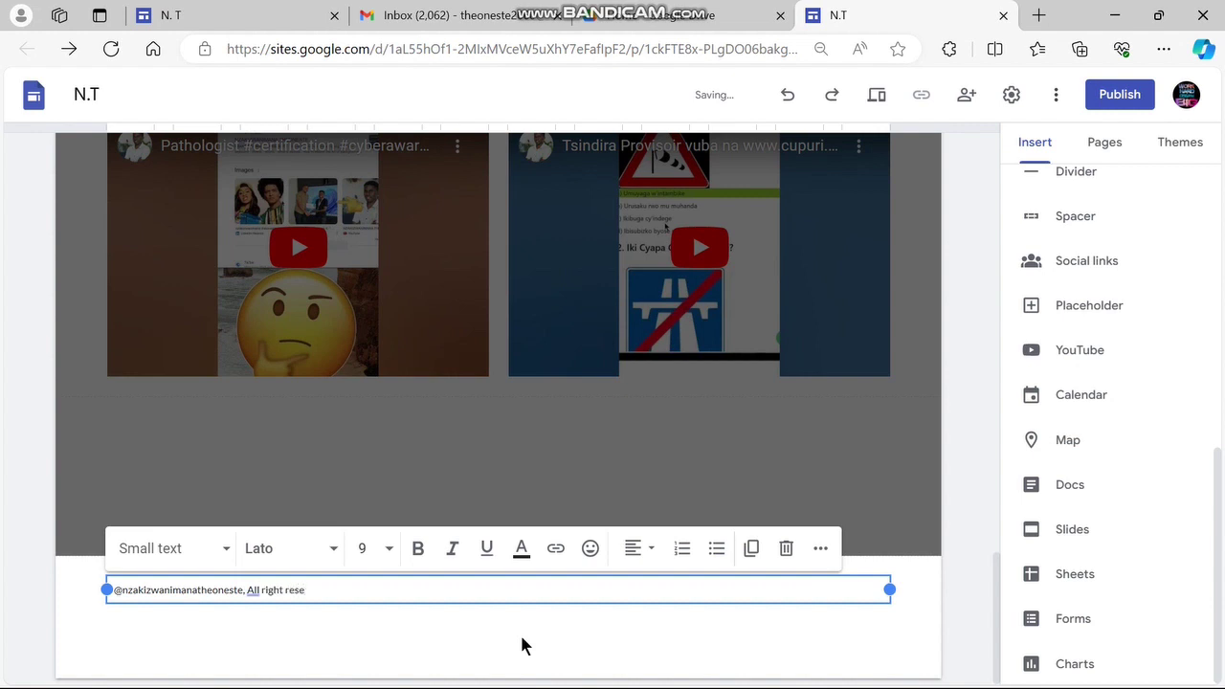
pyautogui.write('rved')
pyautogui.click(659, 554)
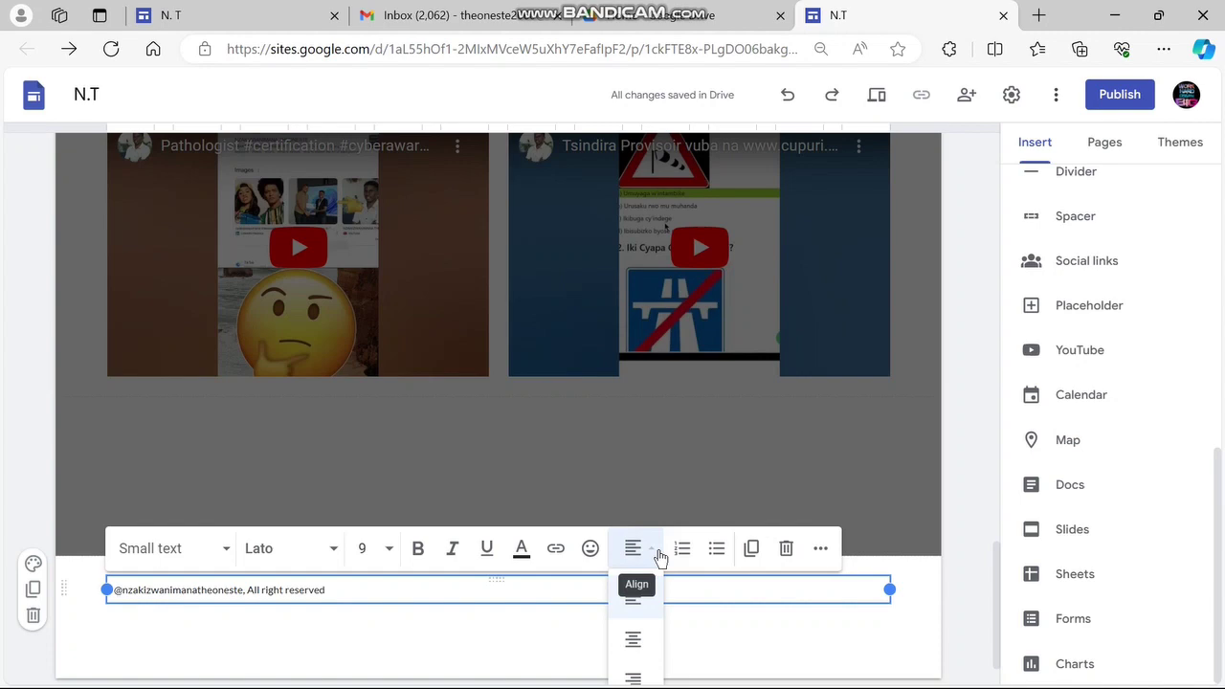
pyautogui.click(637, 641)
pyautogui.click(926, 589)
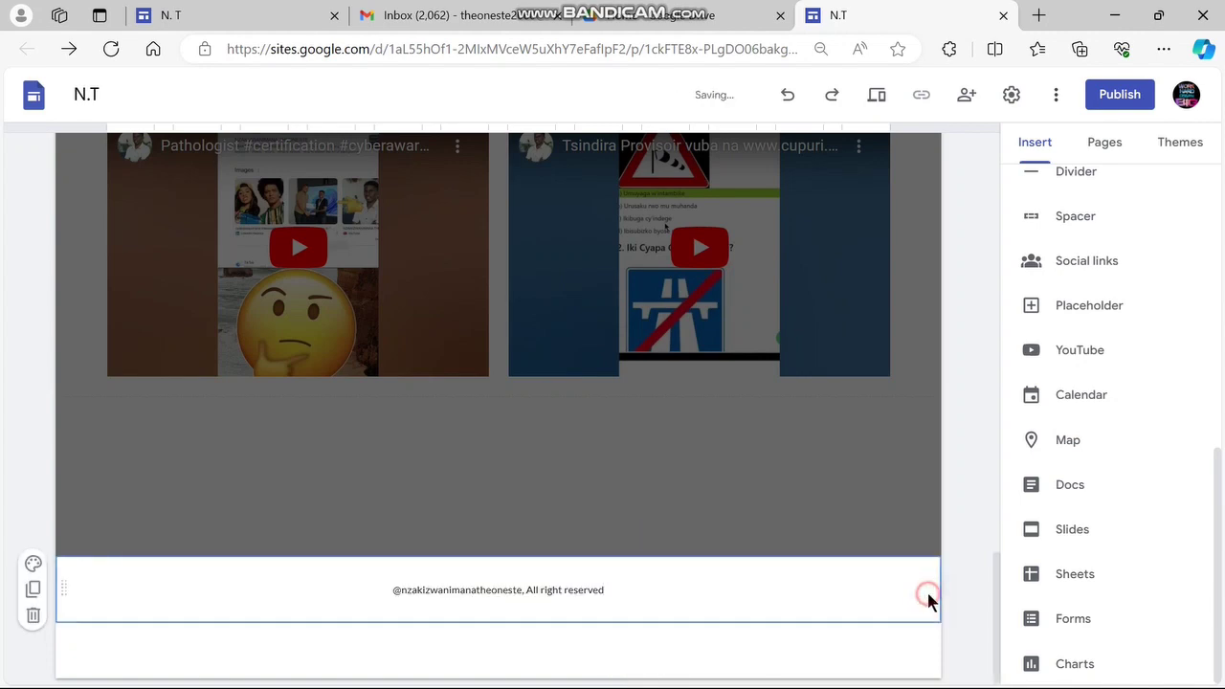
pyautogui.scroll(15, 761, 635)
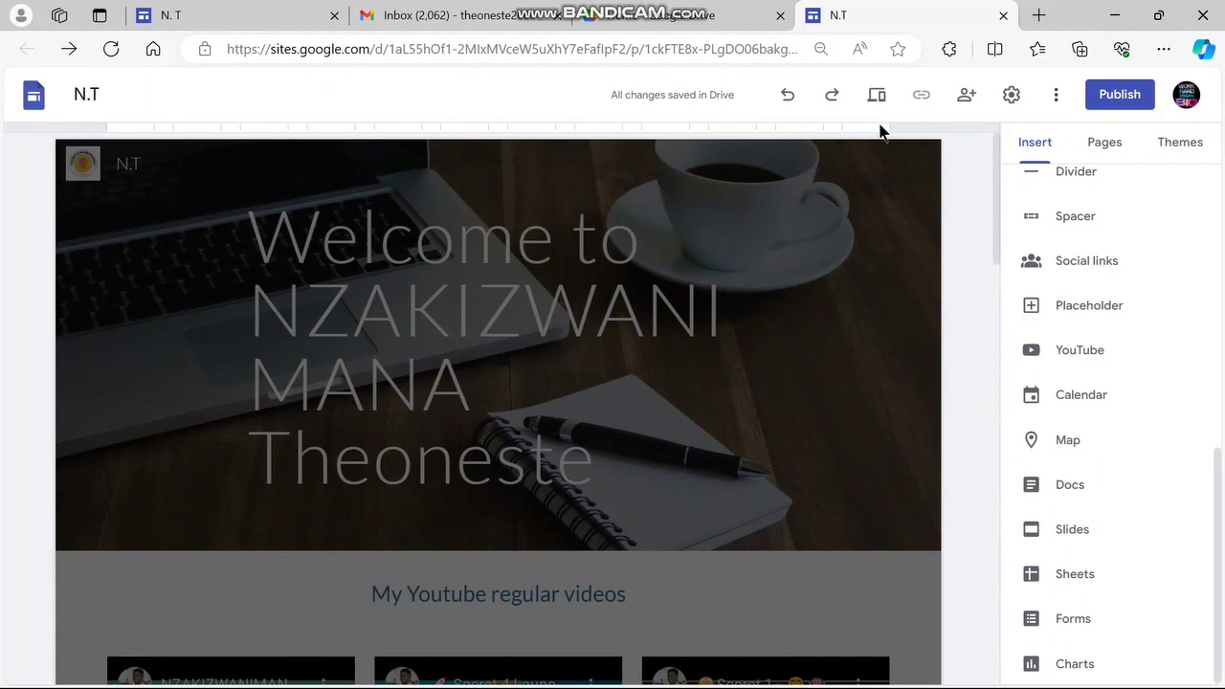
pyautogui.click(875, 96)
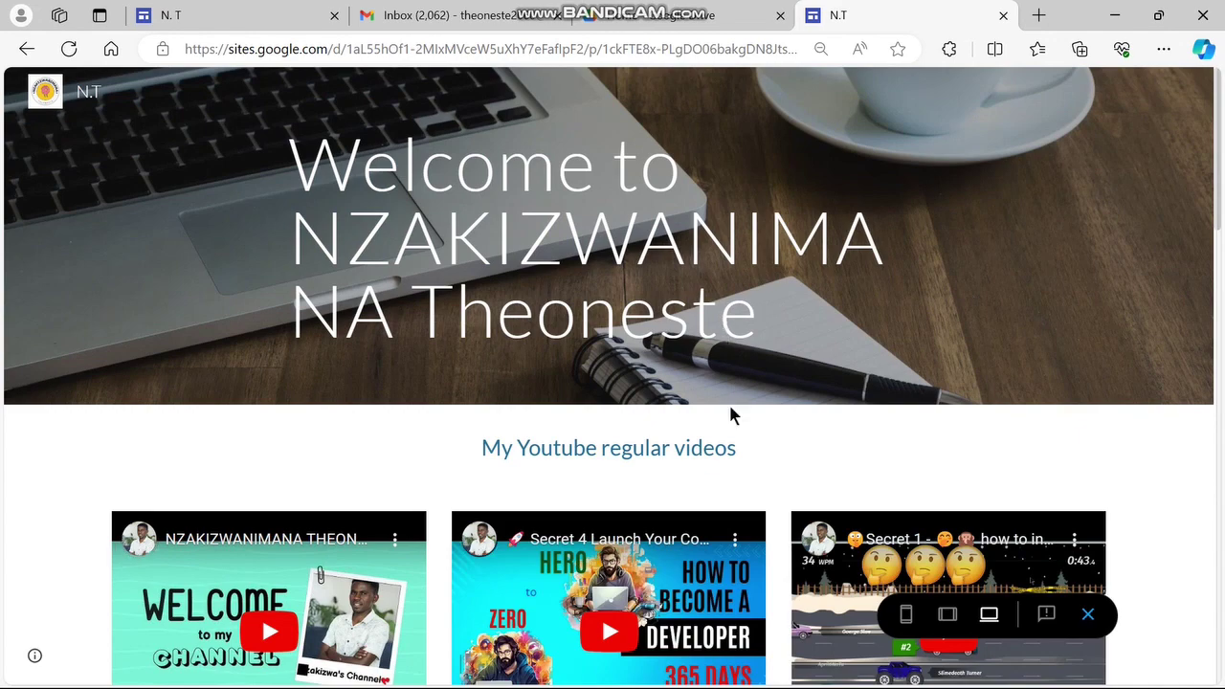
pyautogui.scroll(-5, 730, 411)
pyautogui.scroll(-3, 731, 416)
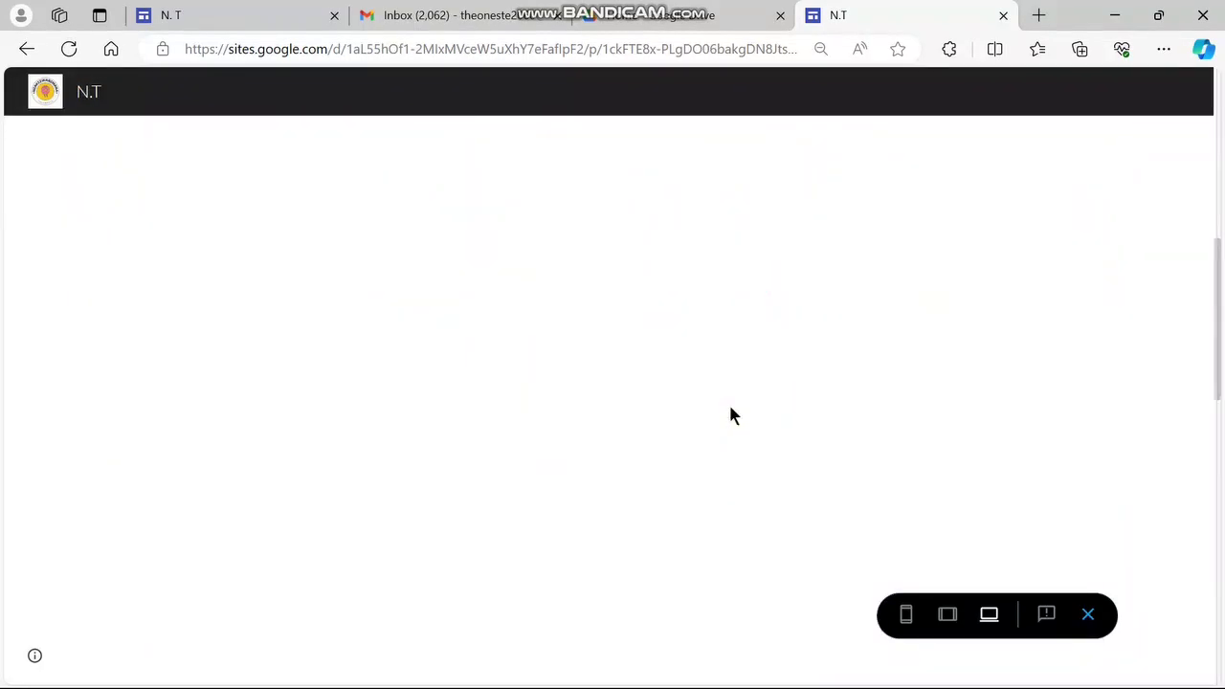
pyautogui.scroll(3, 730, 415)
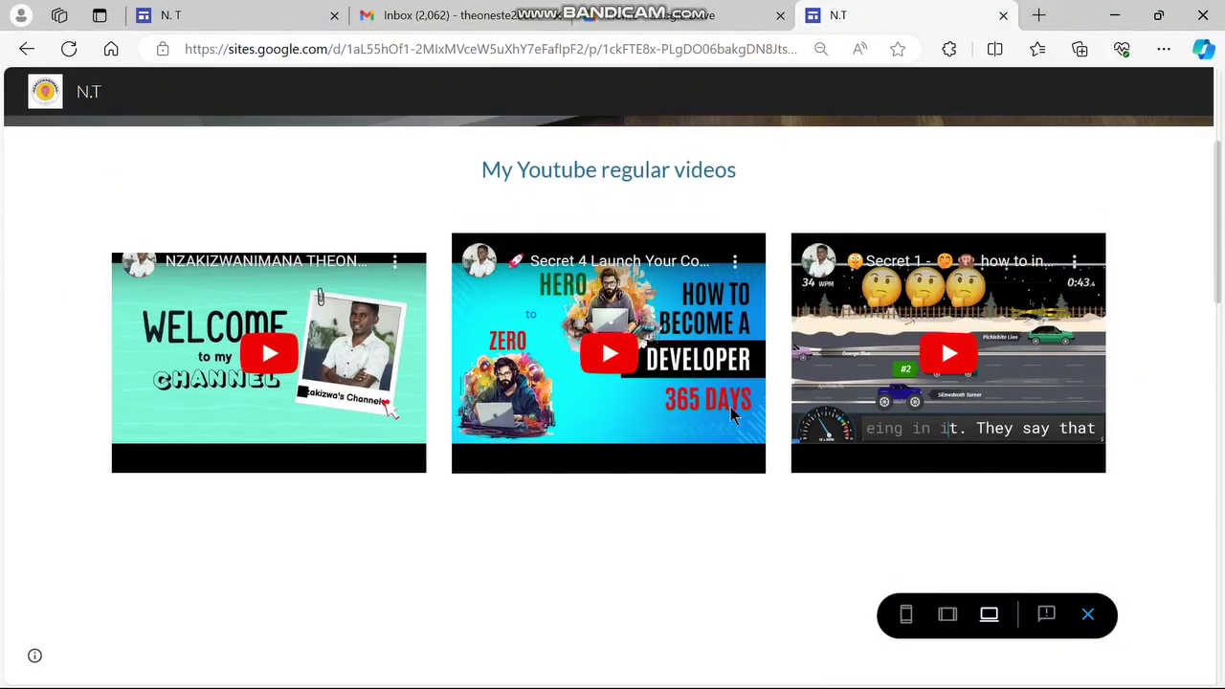
pyautogui.scroll(-5, 730, 406)
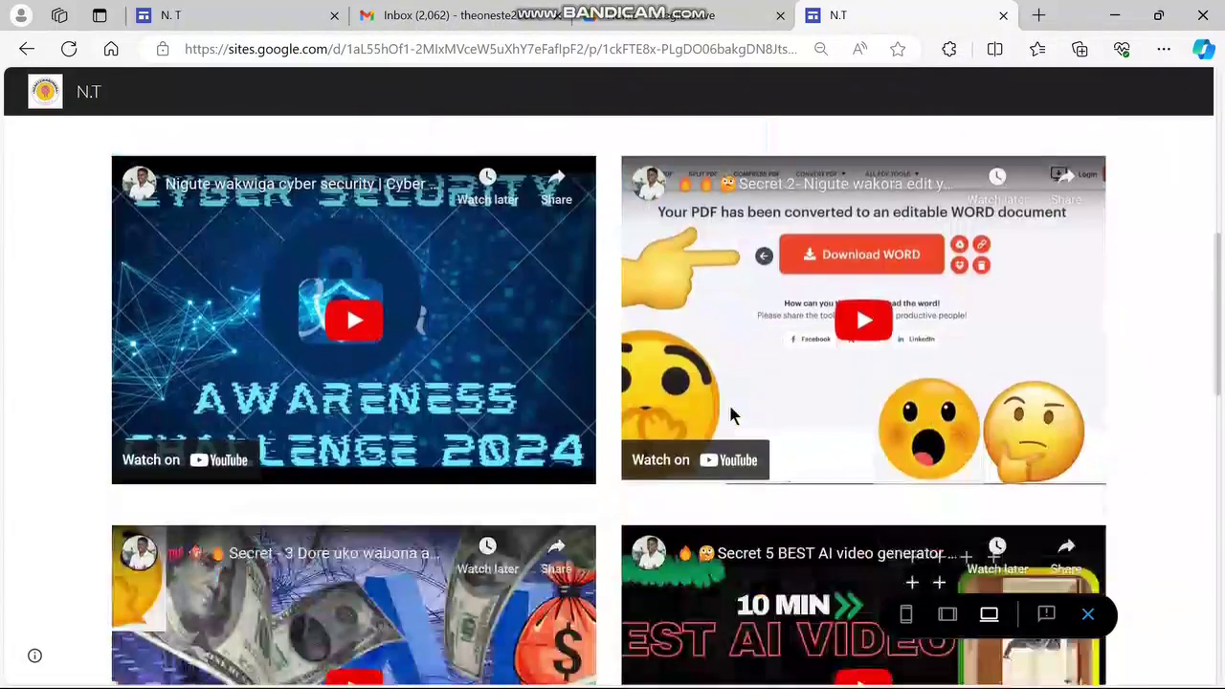
pyautogui.scroll(-5, 730, 414)
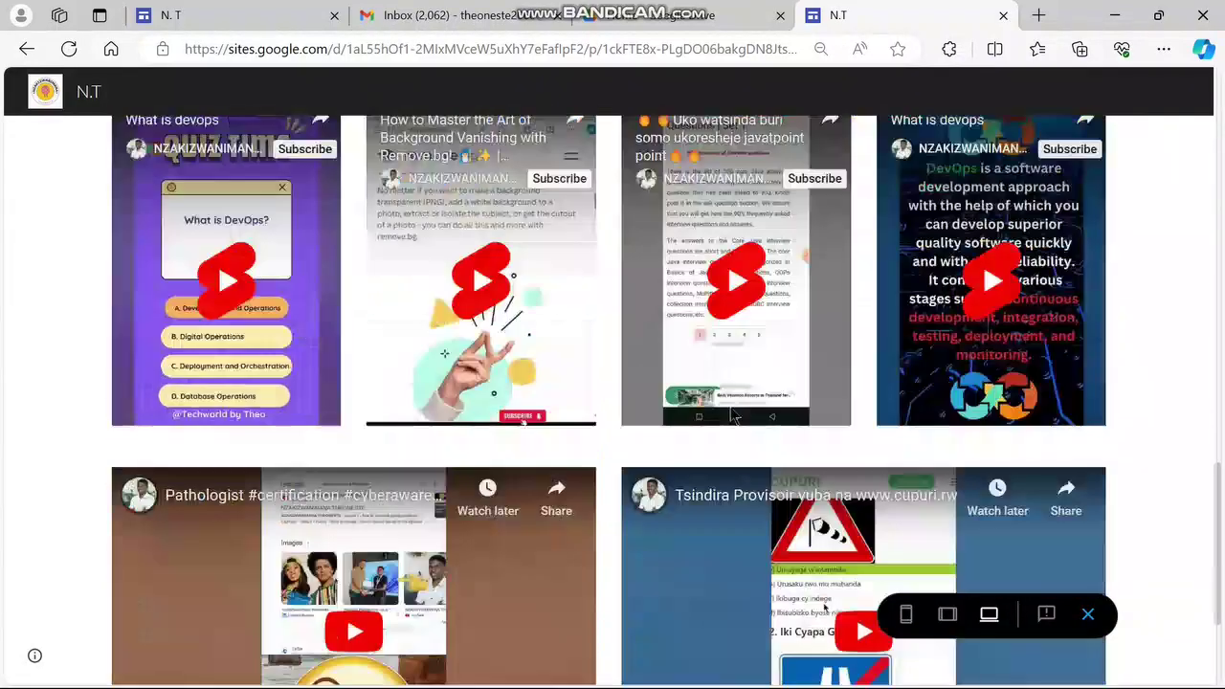
pyautogui.scroll(-2, 730, 413)
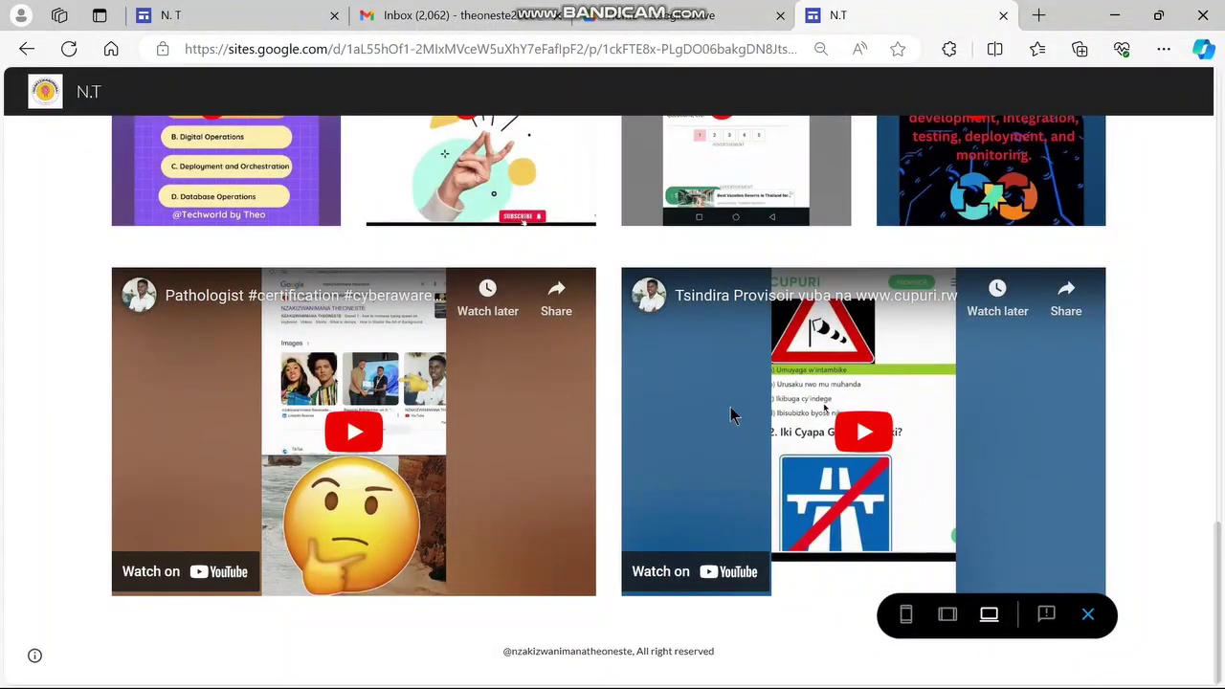
pyautogui.scroll(6, 730, 414)
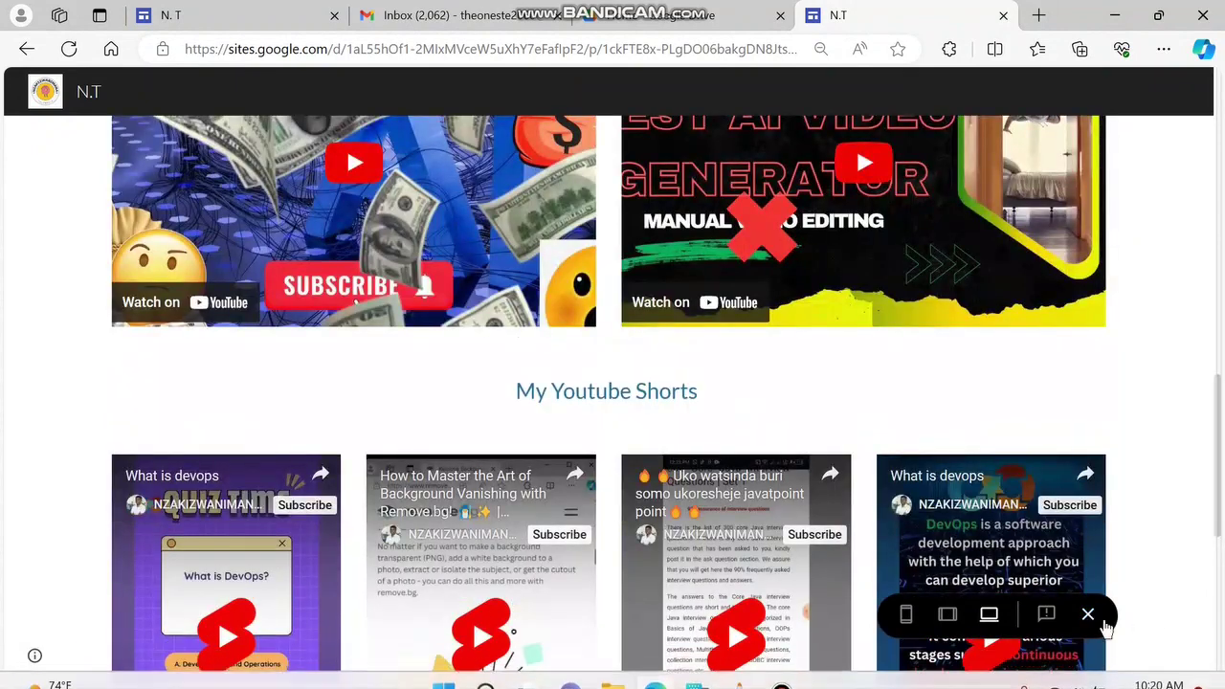
pyautogui.click(1088, 613)
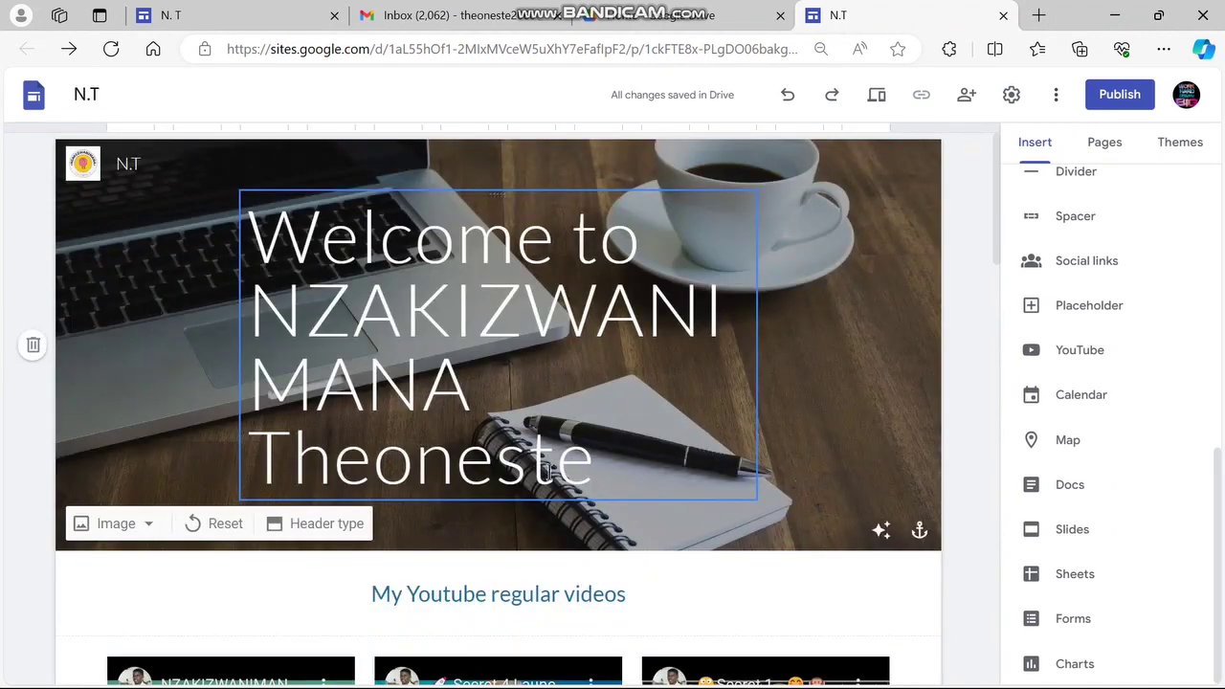
# Centre-align the header's welcome title text
pyautogui.click(550, 474)
pyautogui.tripleClick(550, 474)
pyautogui.click(773, 161)
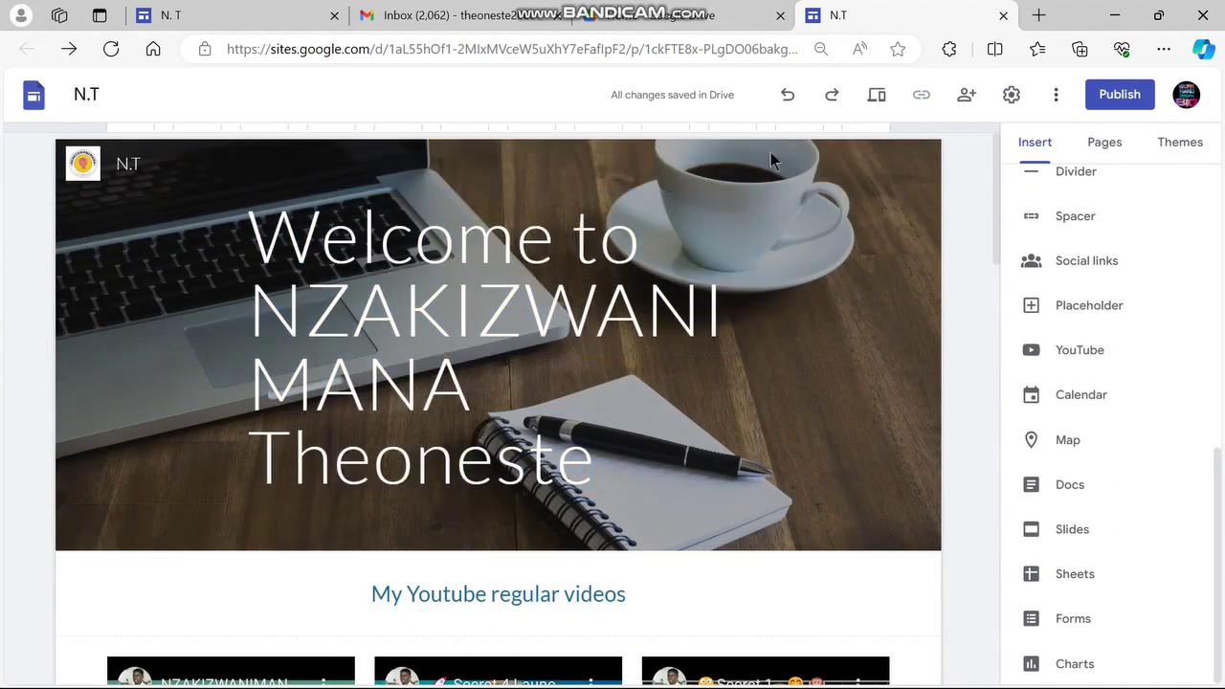
pyautogui.click(472, 383)
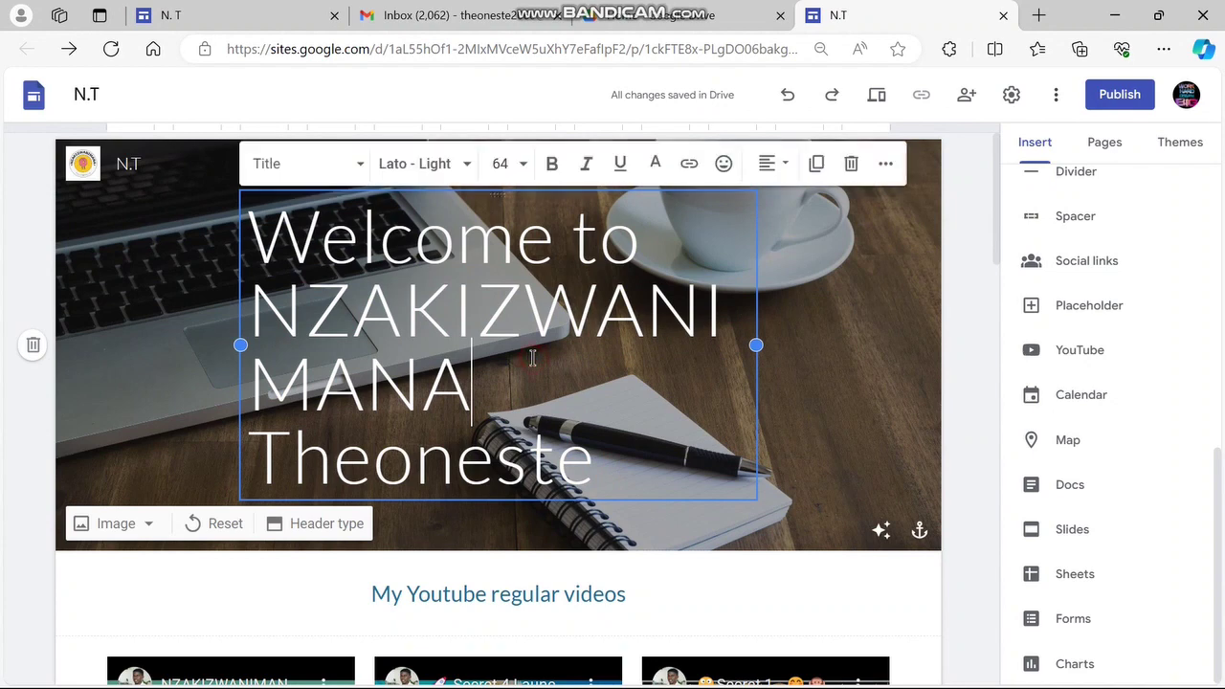
pyautogui.click(781, 170)
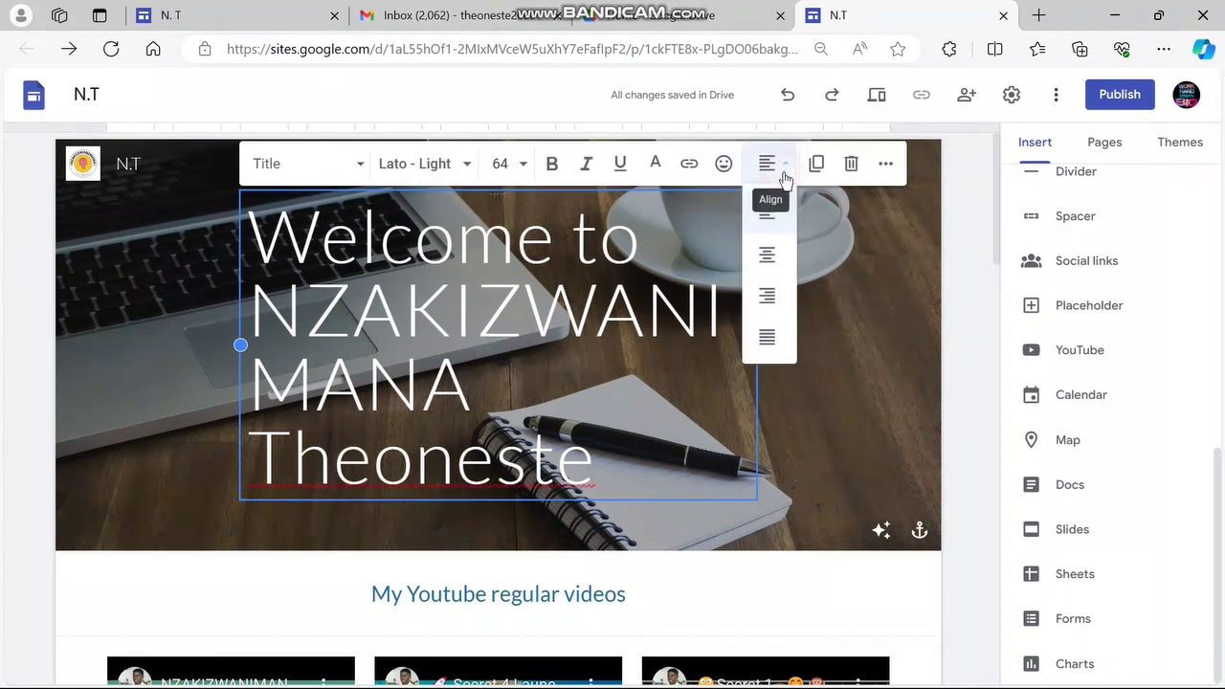
pyautogui.click(766, 254)
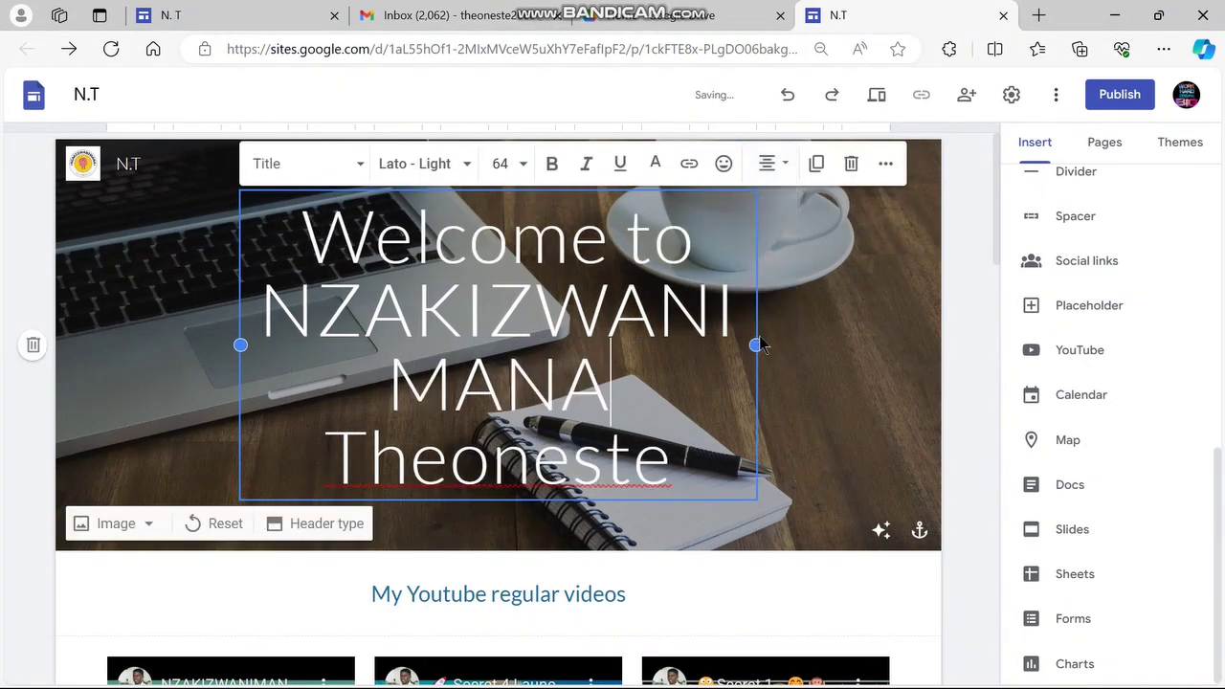
# Widen the header title text box on both the right and left sides
pyautogui.moveTo(756, 344); pyautogui.dragTo(842, 326)
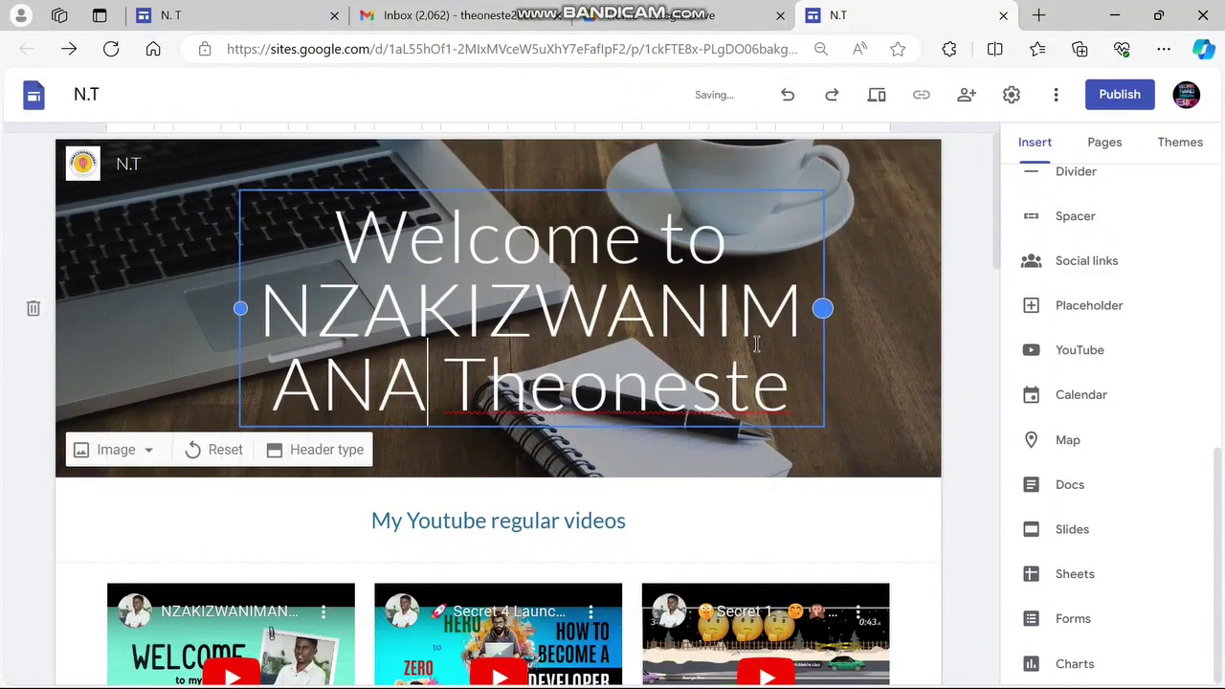
pyautogui.moveTo(241, 308); pyautogui.dragTo(103, 308)
pyautogui.click(856, 324)
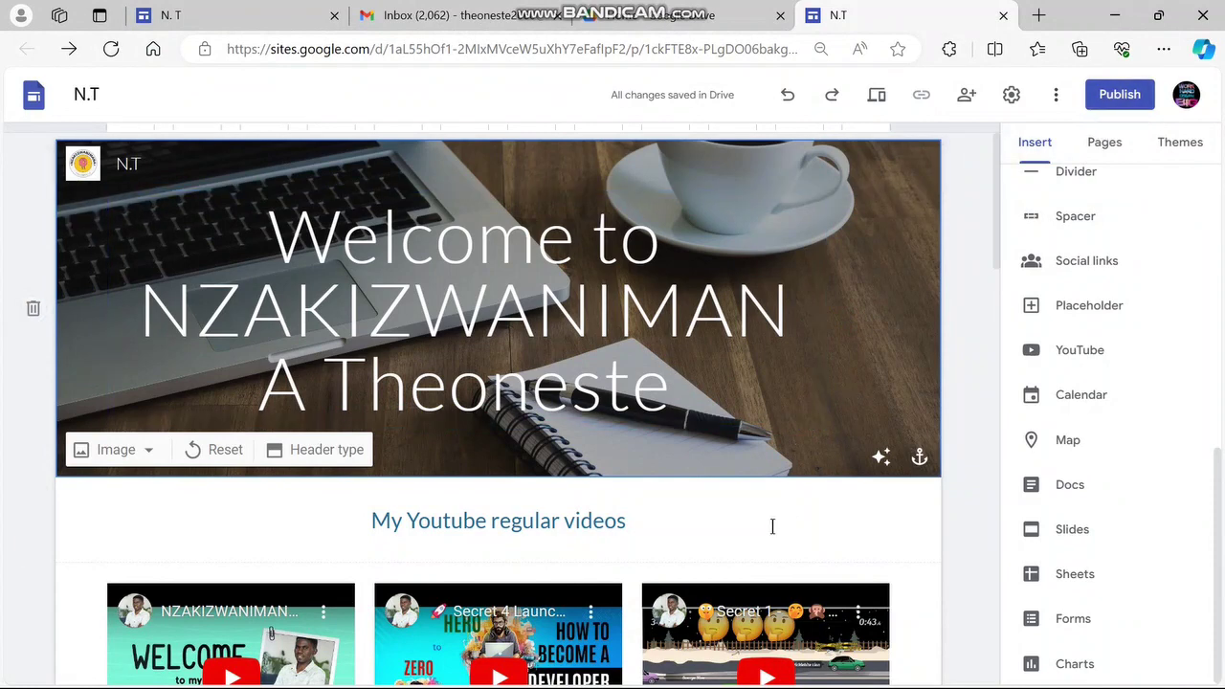
pyautogui.click(923, 593)
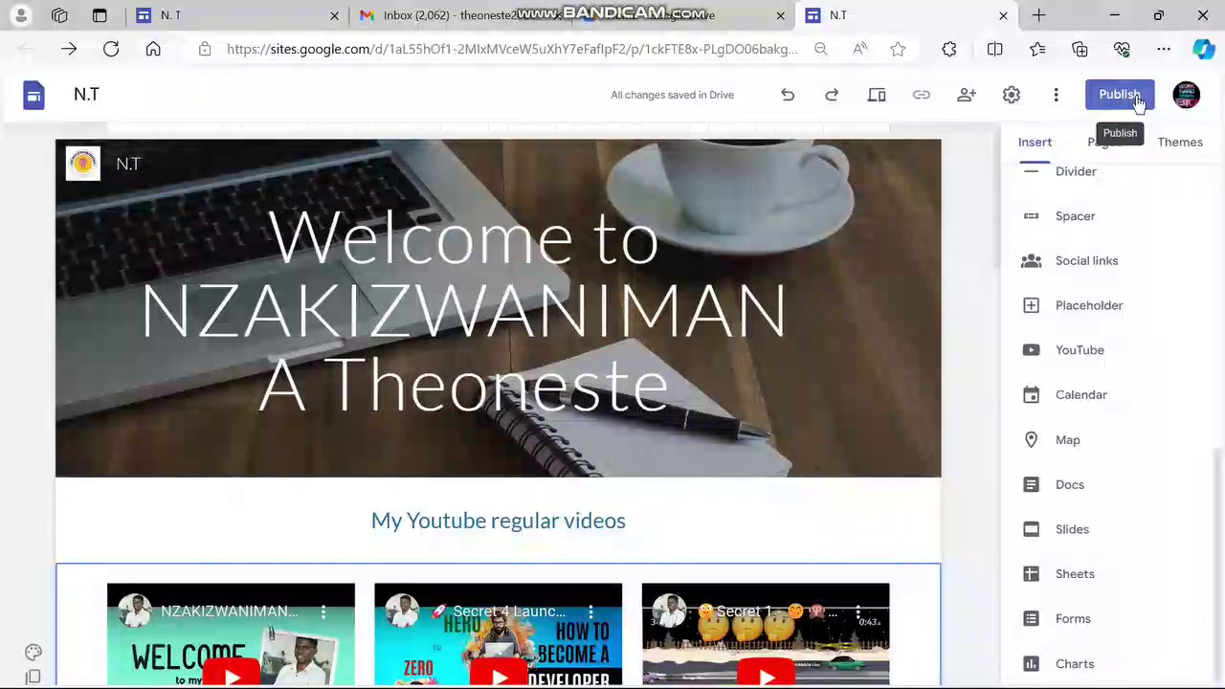
# Publish the N.T site at a custom sites.google.com address based on the owner's name
pyautogui.click(1137, 98)
pyautogui.click(1120, 95)
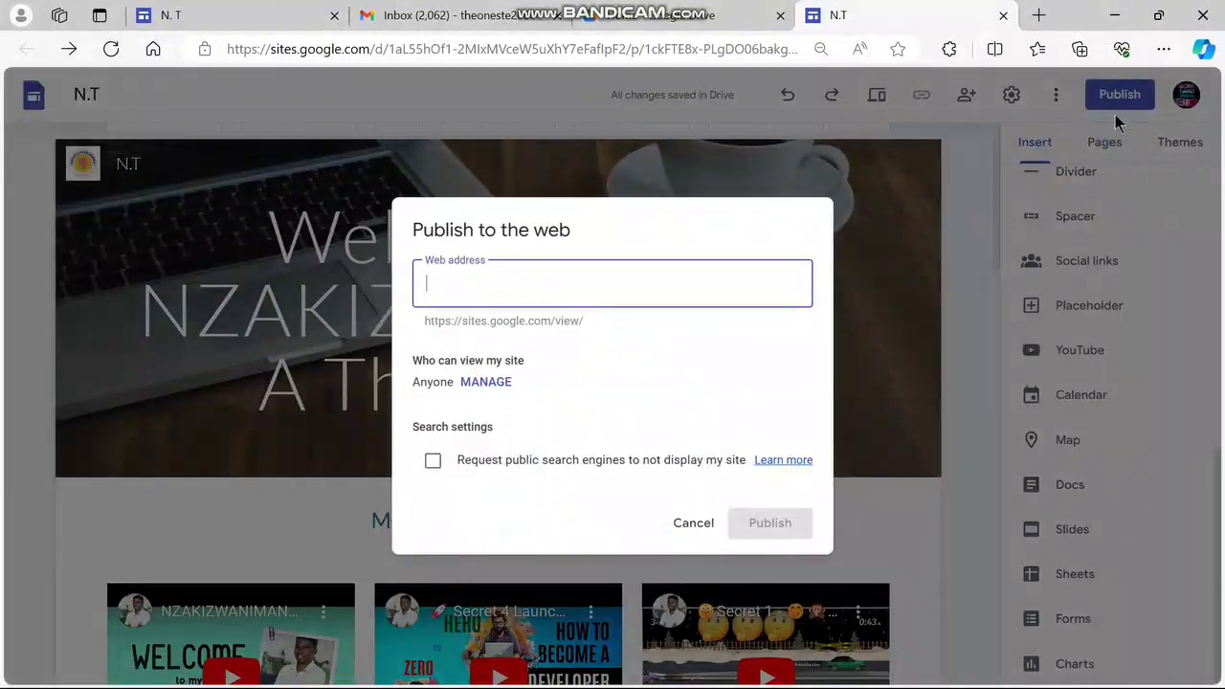
pyautogui.click(454, 250)
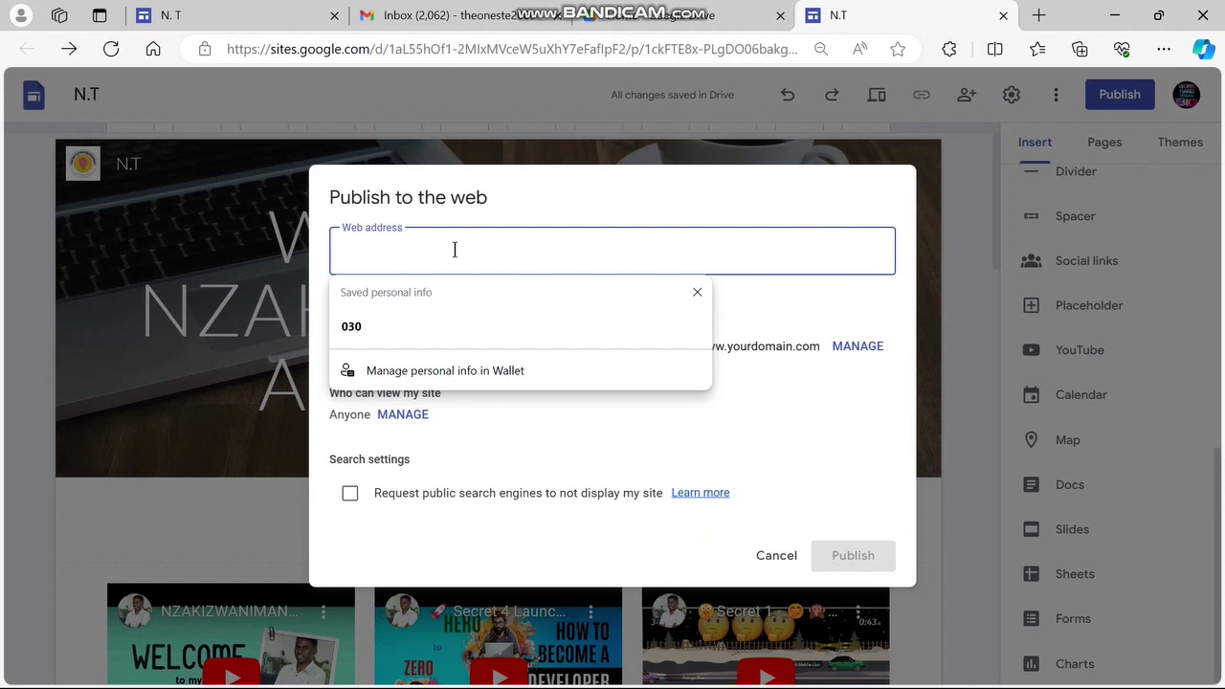
pyautogui.write('nzakiz')
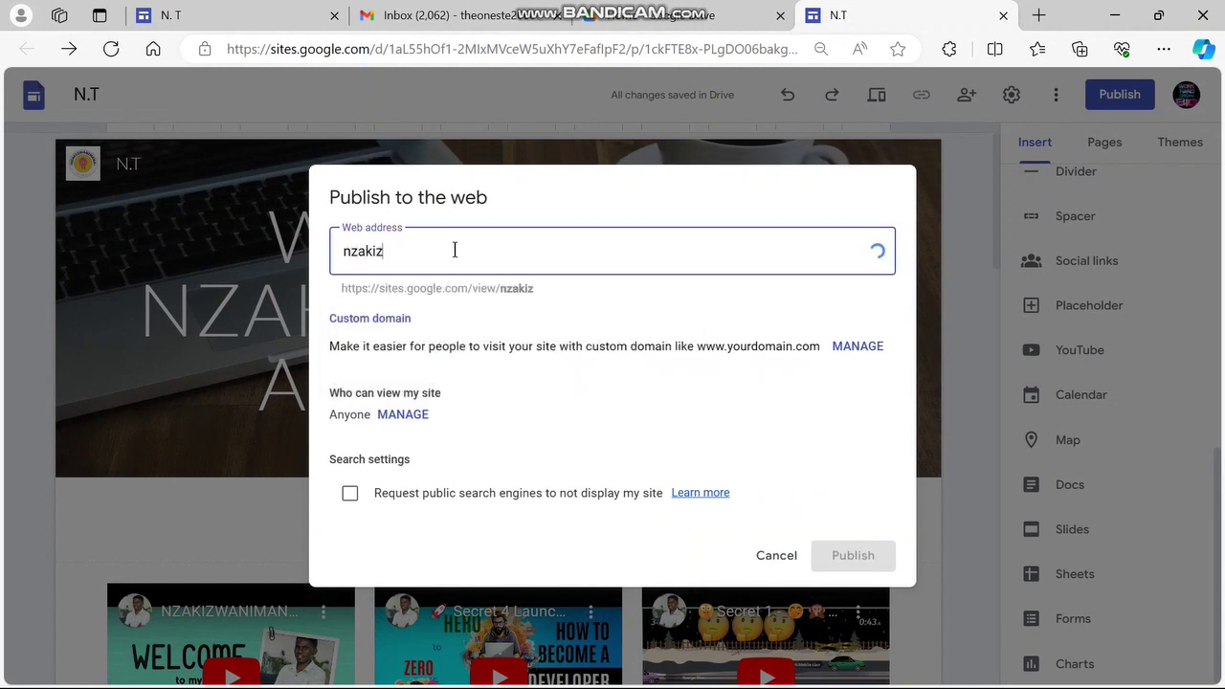
pyautogui.write('wanima')
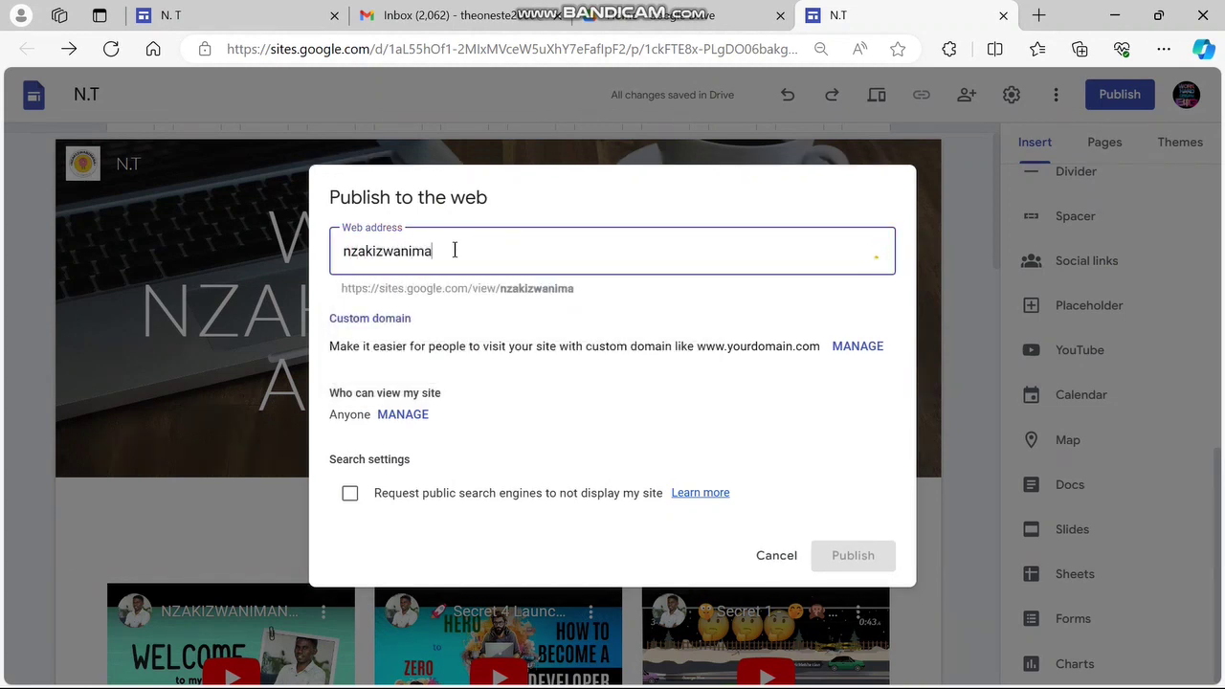
pyautogui.write('matheoneste')
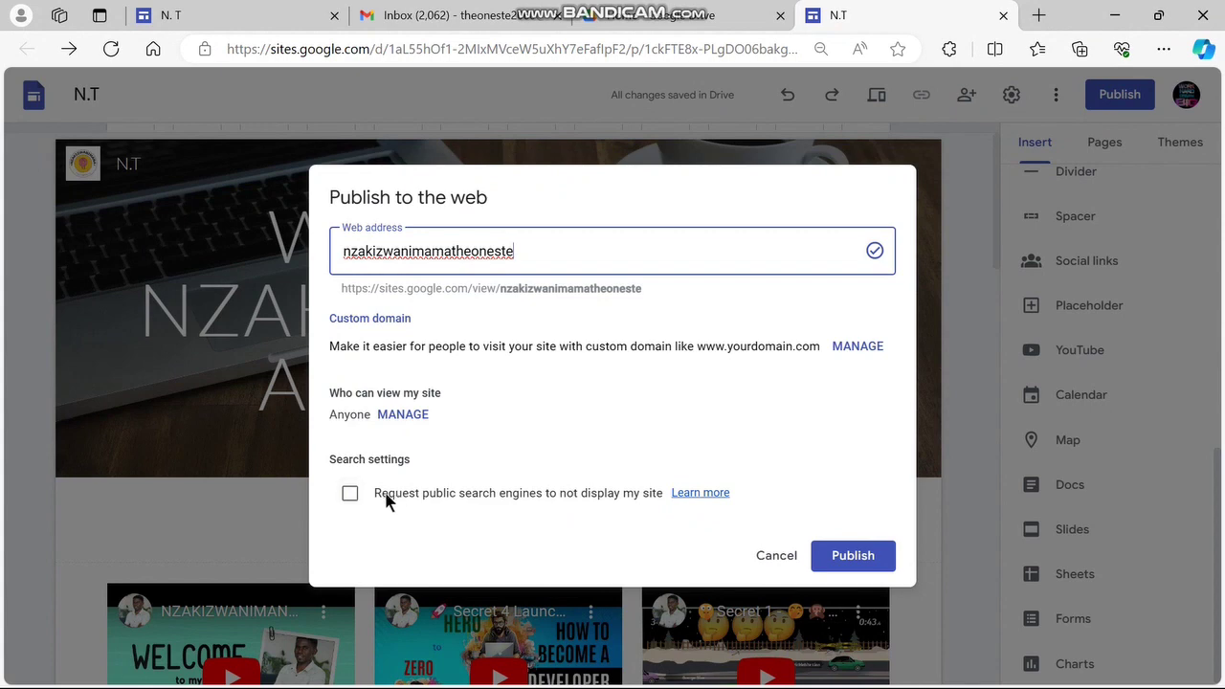
pyautogui.click(887, 555)
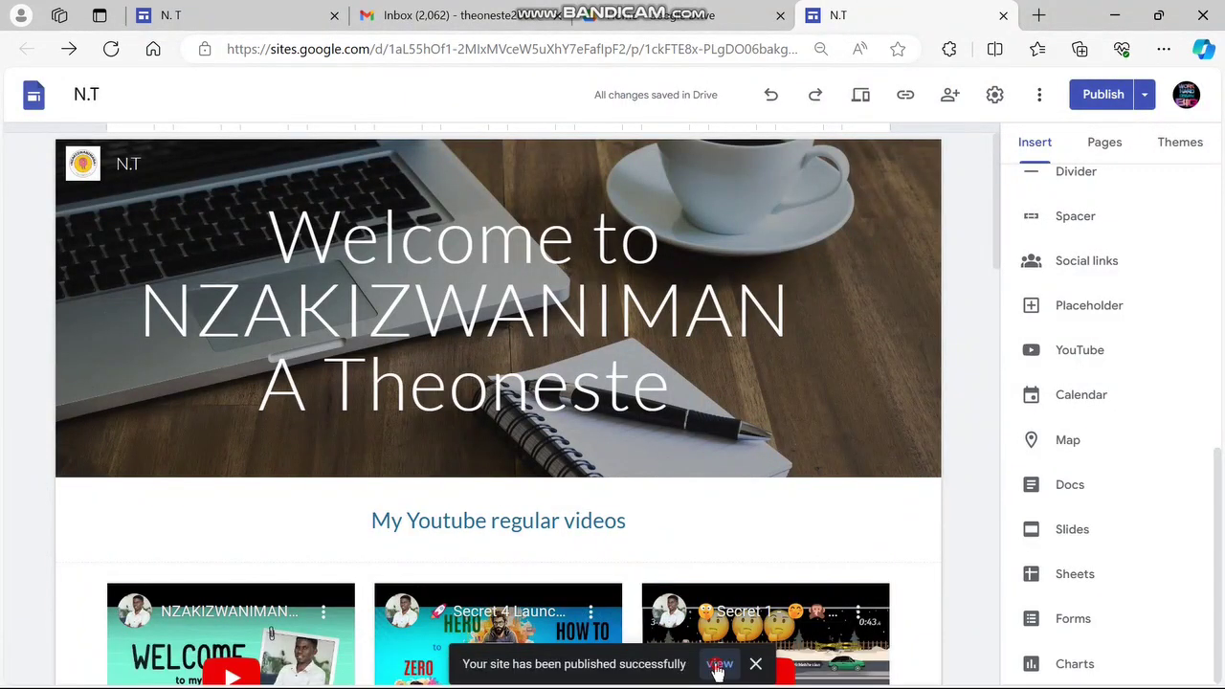
# View the live N.T site, scroll to the footer and back, and select its URL
pyautogui.click(719, 664)
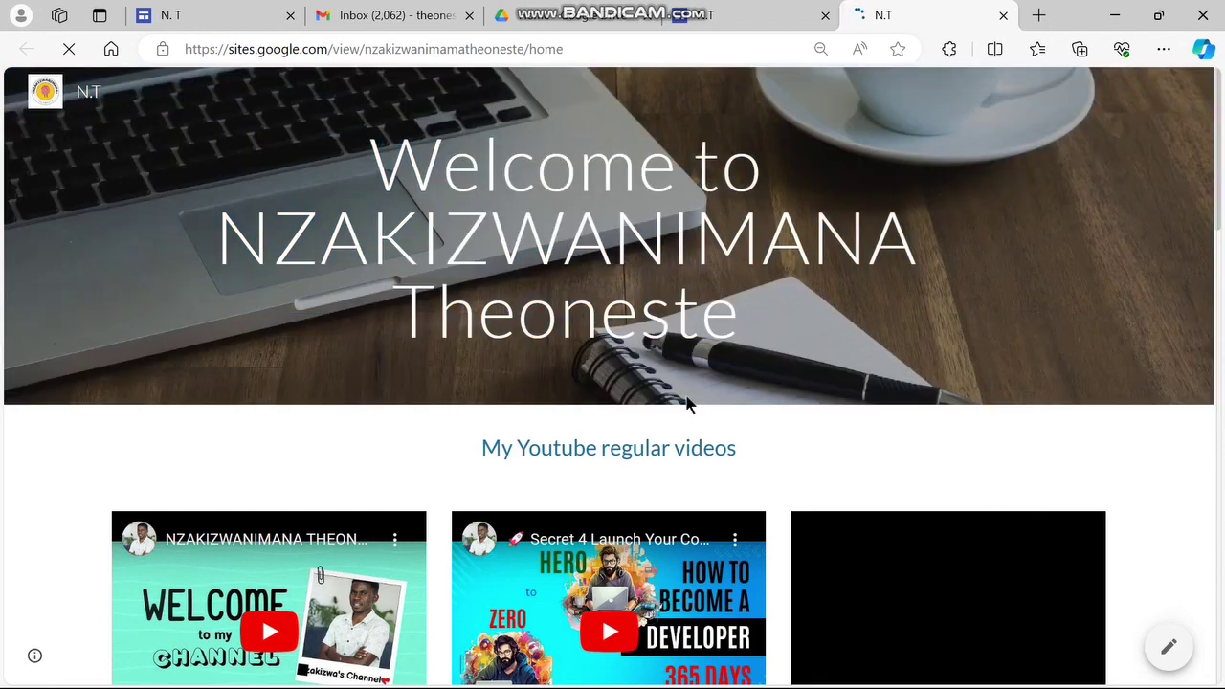
pyautogui.scroll(-1, 794, 361)
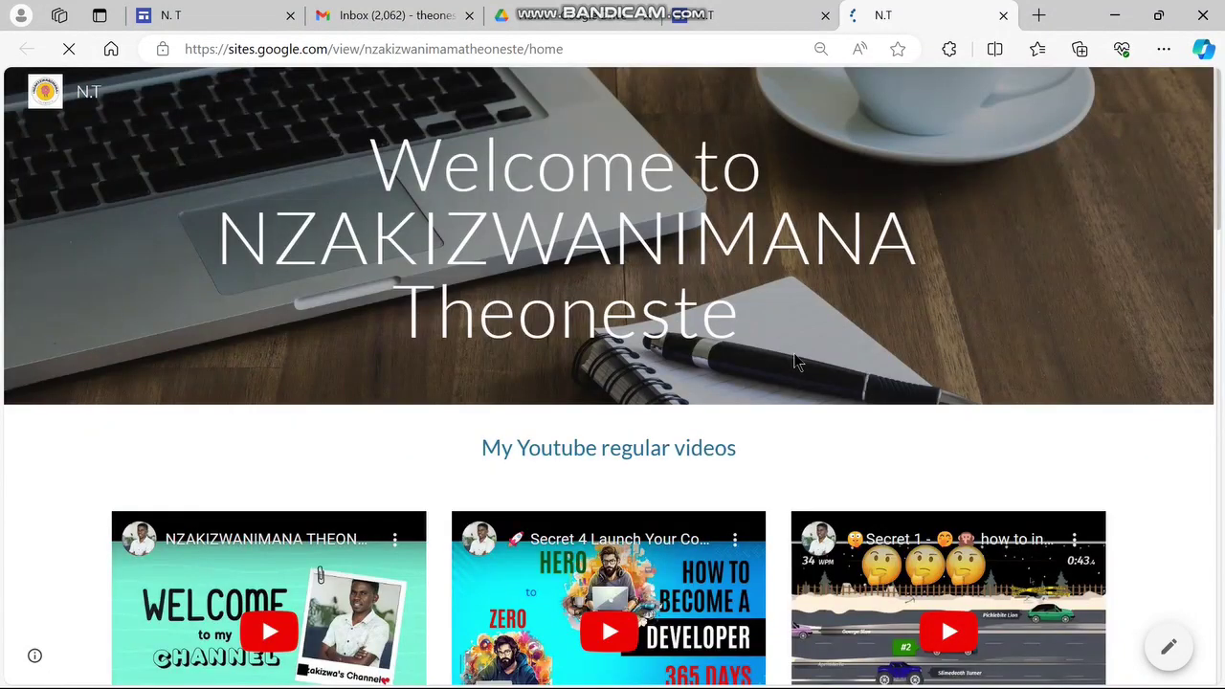
pyautogui.scroll(-3, 794, 362)
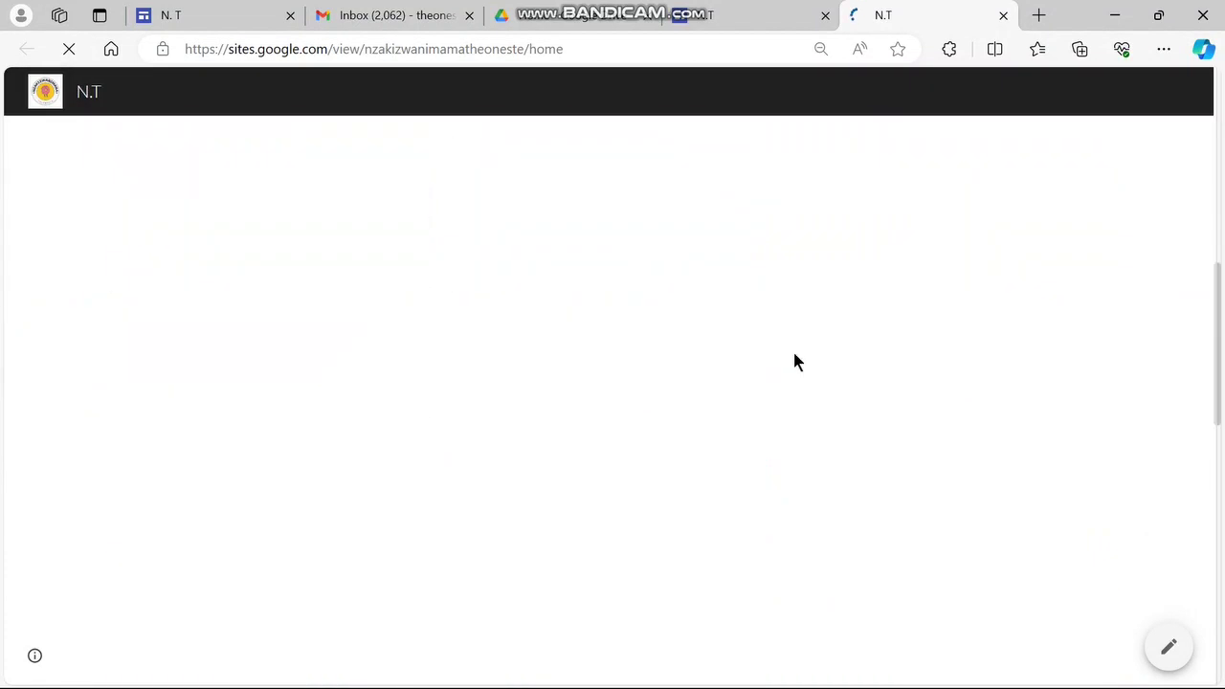
pyautogui.scroll(-4, 794, 361)
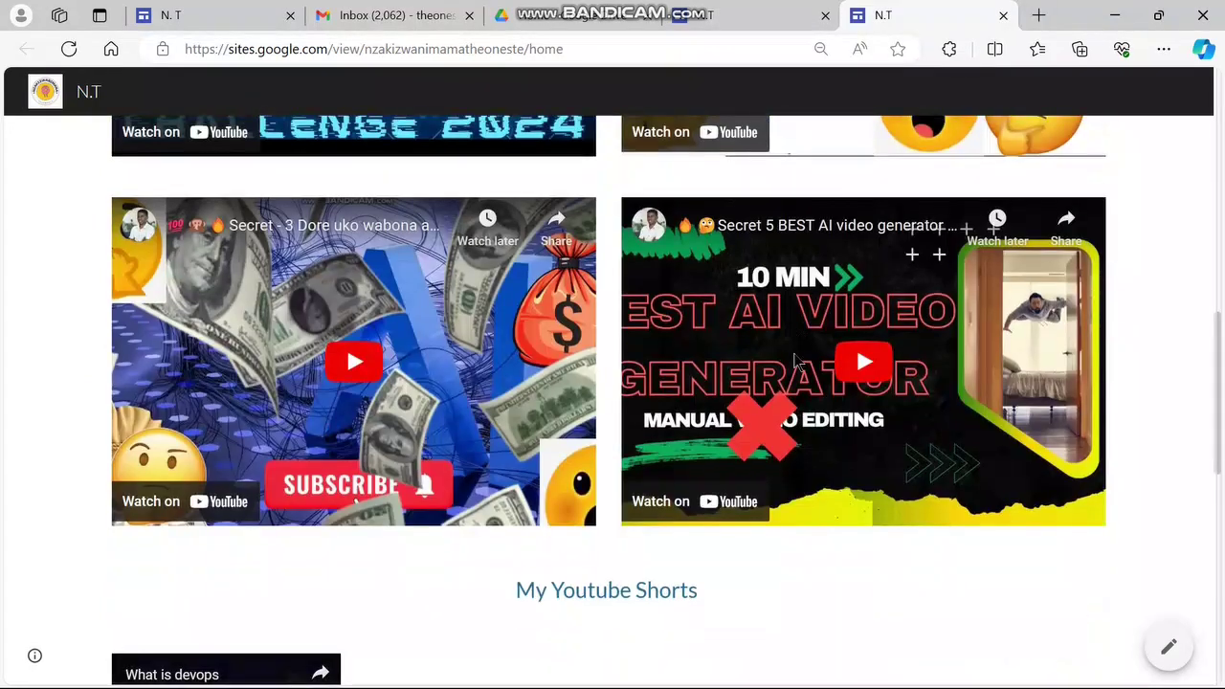
pyautogui.scroll(-6, 794, 359)
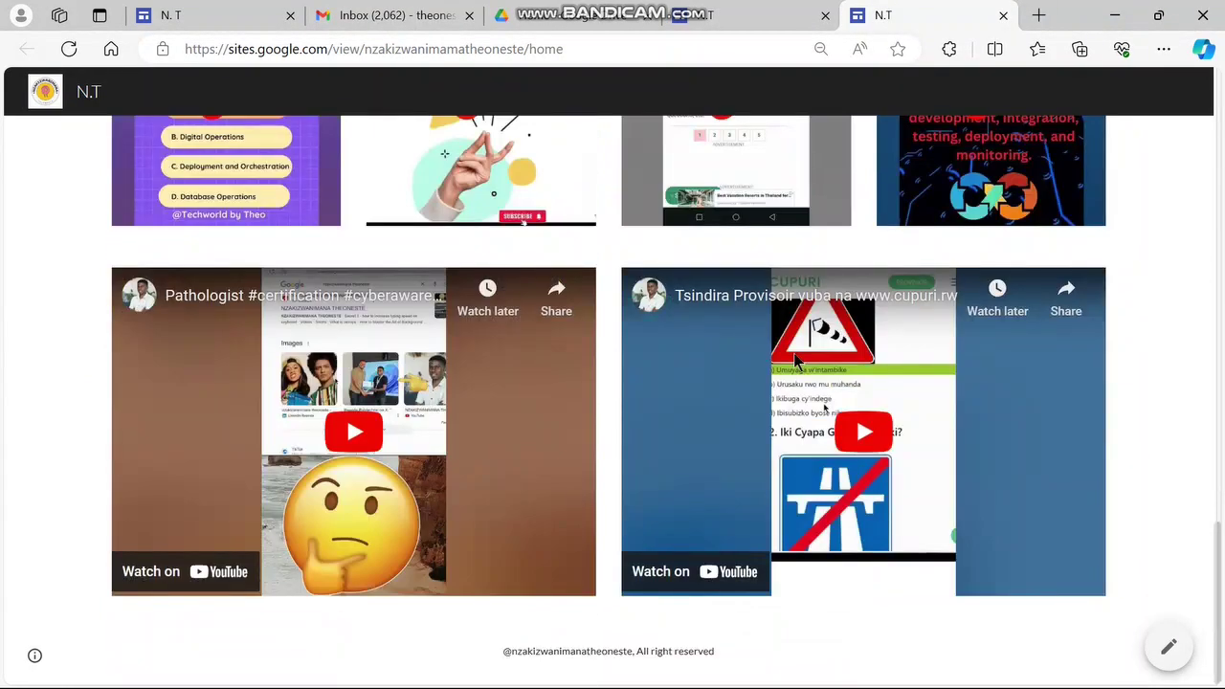
pyautogui.scroll(12, 795, 362)
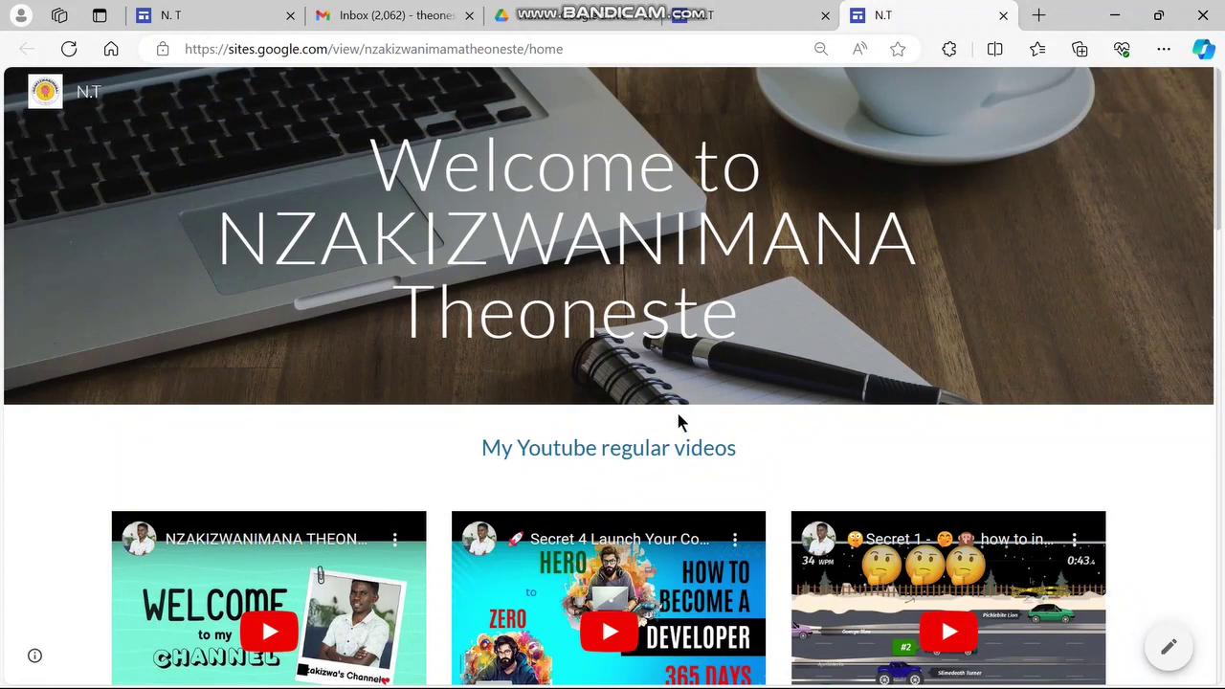
pyautogui.click(604, 55)
pyautogui.hotkey('ctrl', 'c')
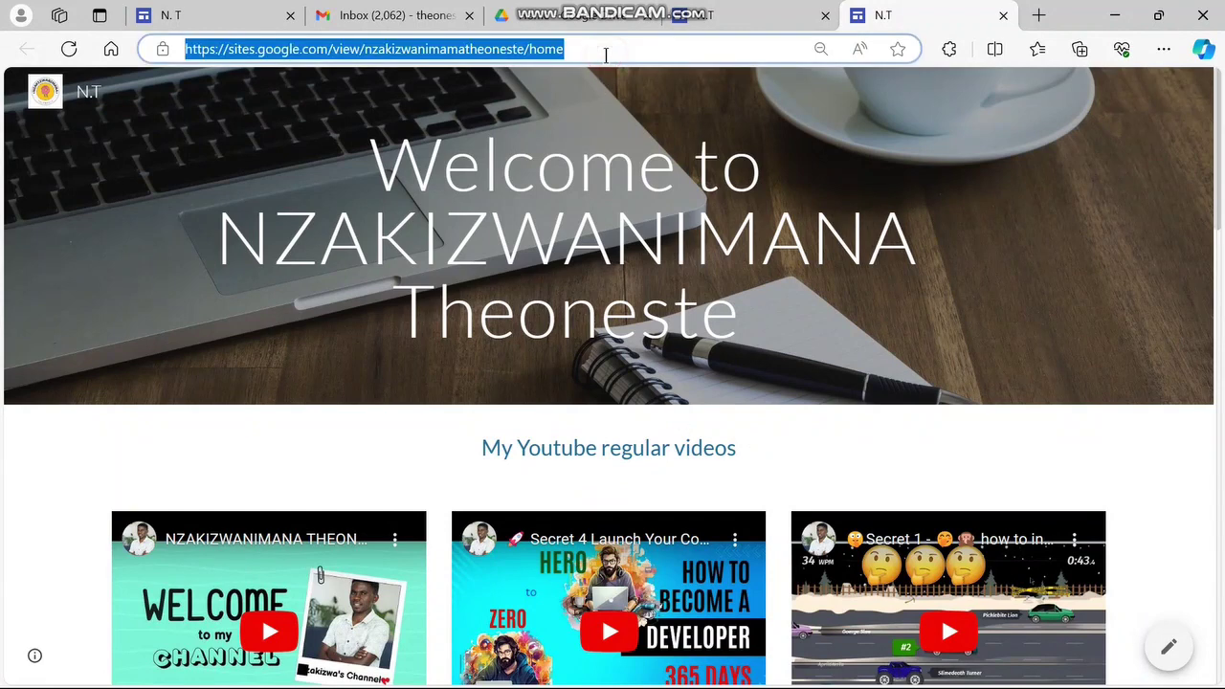
# Load the published site's copied URL in a new Edge InPrivate window
pyautogui.click(1169, 53)
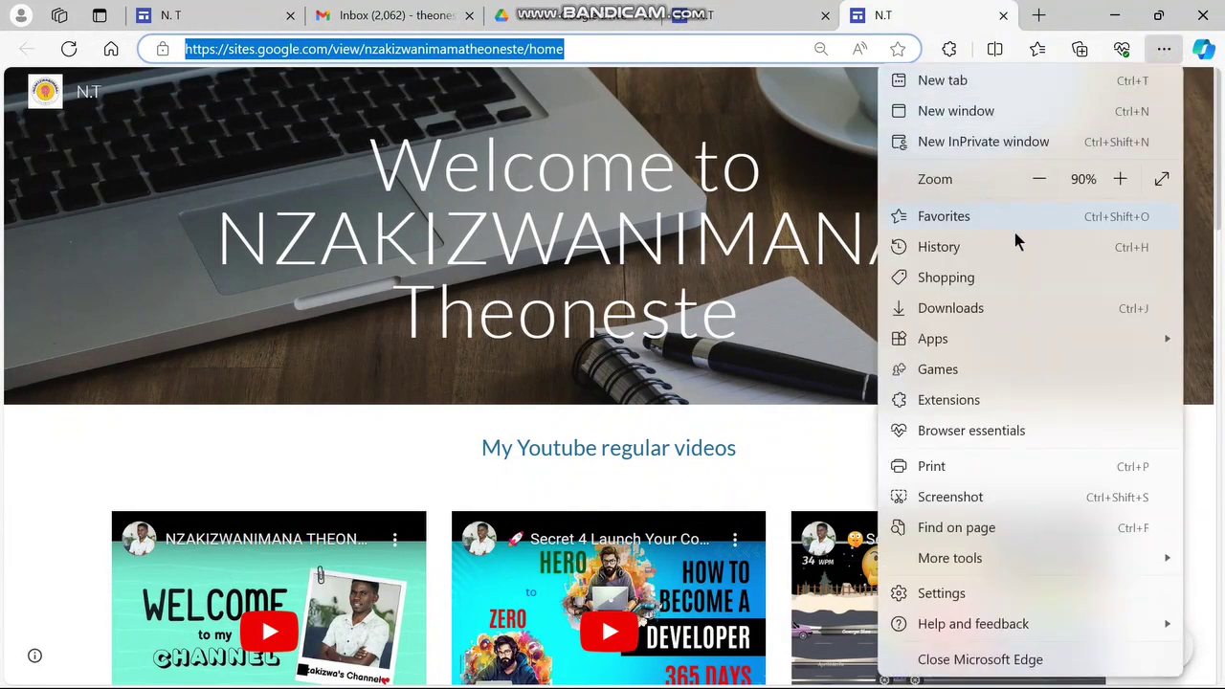
pyautogui.click(976, 141)
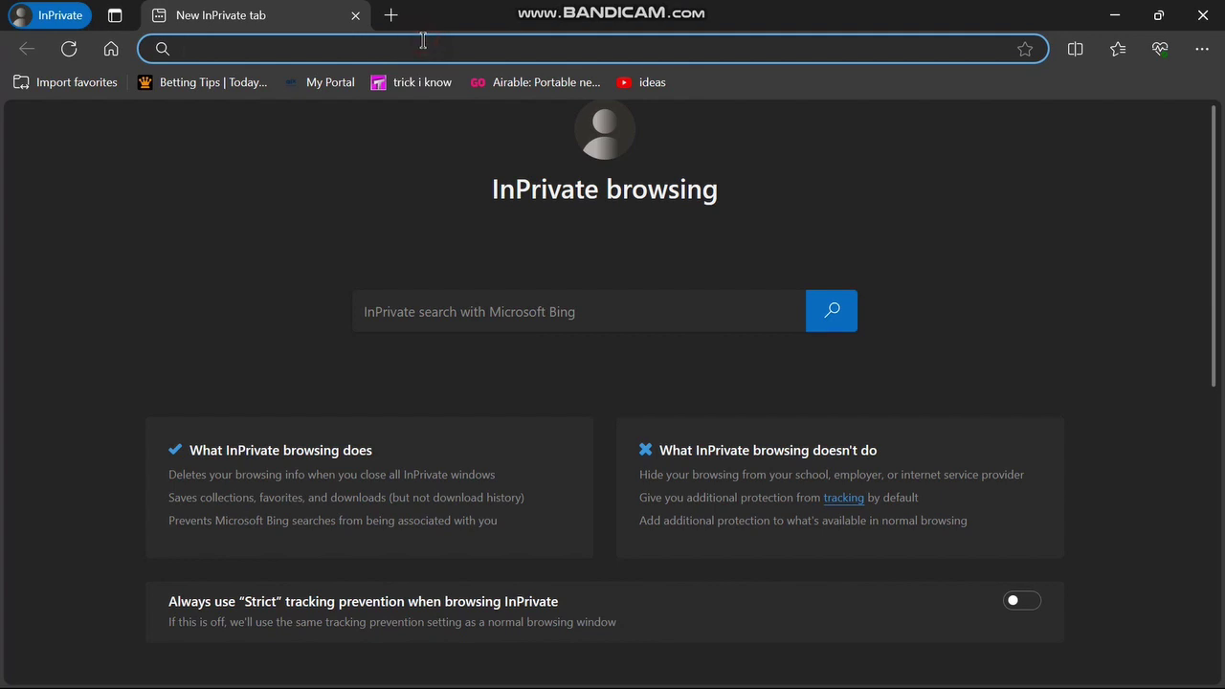
pyautogui.hotkey('ctrl', 'v')
pyautogui.press('Return')
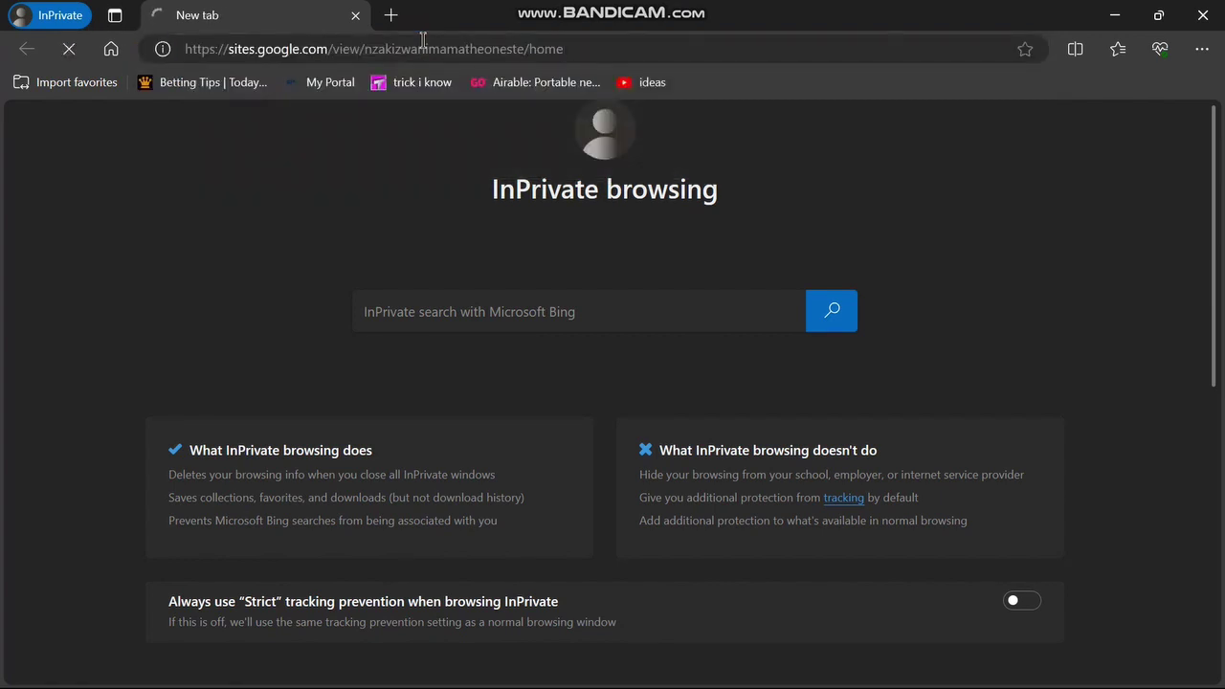